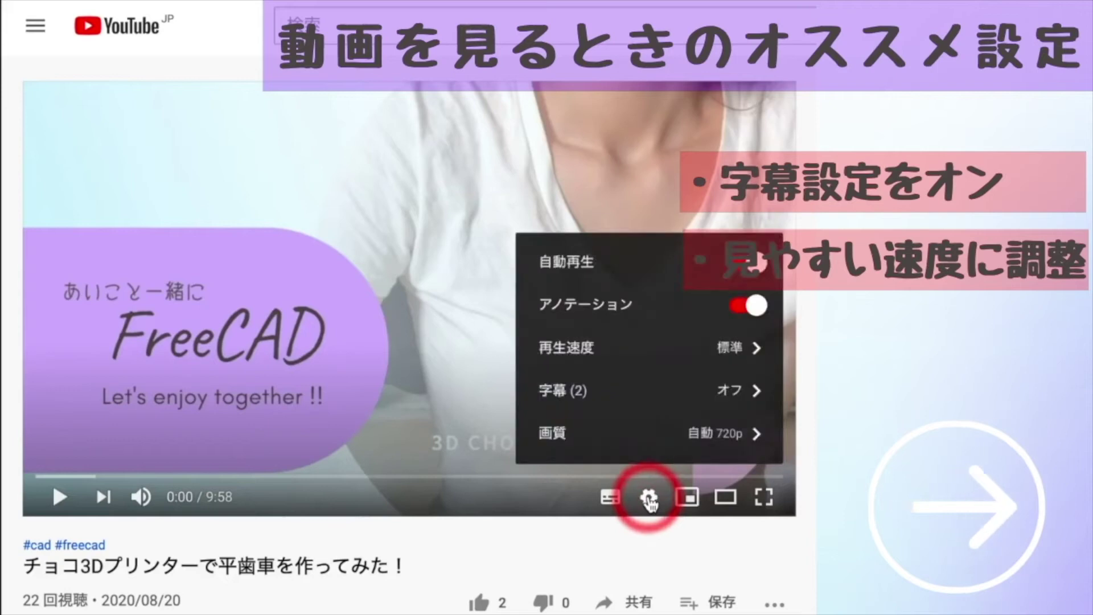
Turn on Japanese subtitles from the video's playback settings
click(612, 380)
click(612, 389)
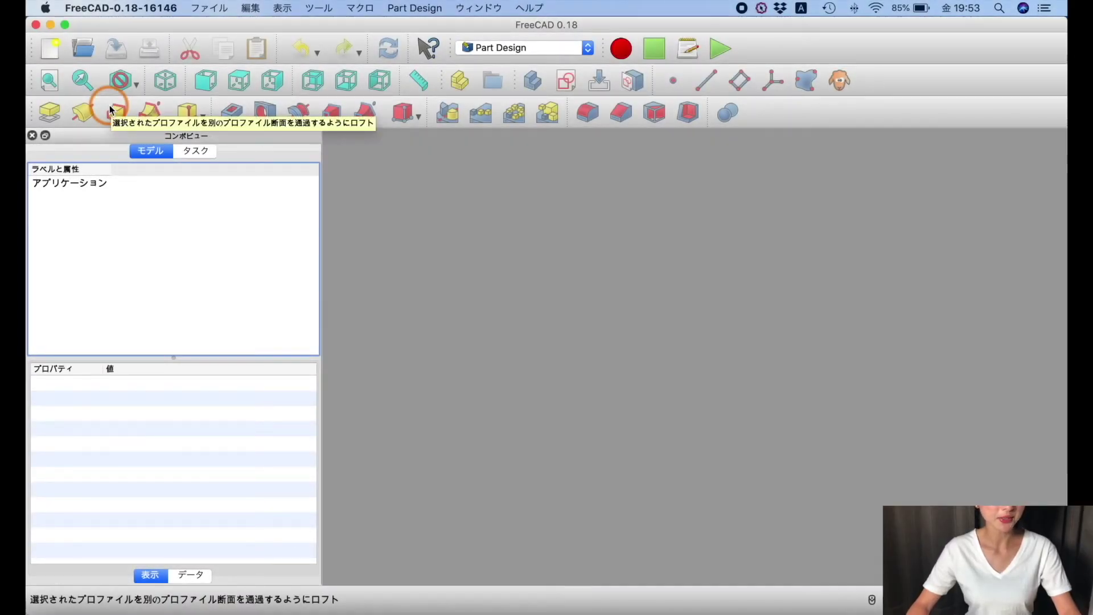
Open the practice file スケッチから部品を作る練習1.FCStd
click(82, 53)
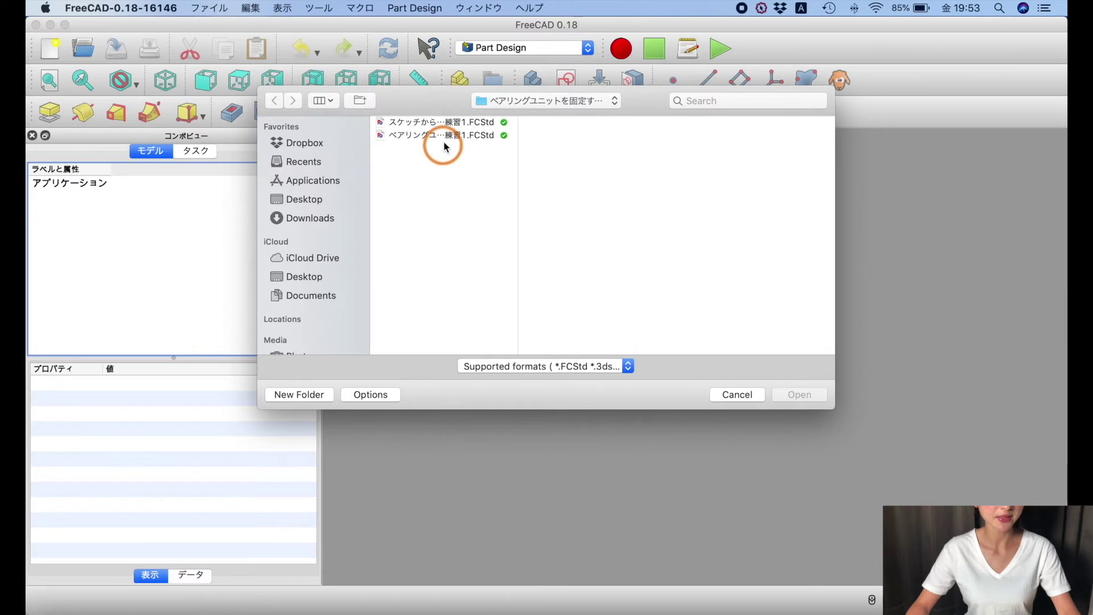
click(437, 124)
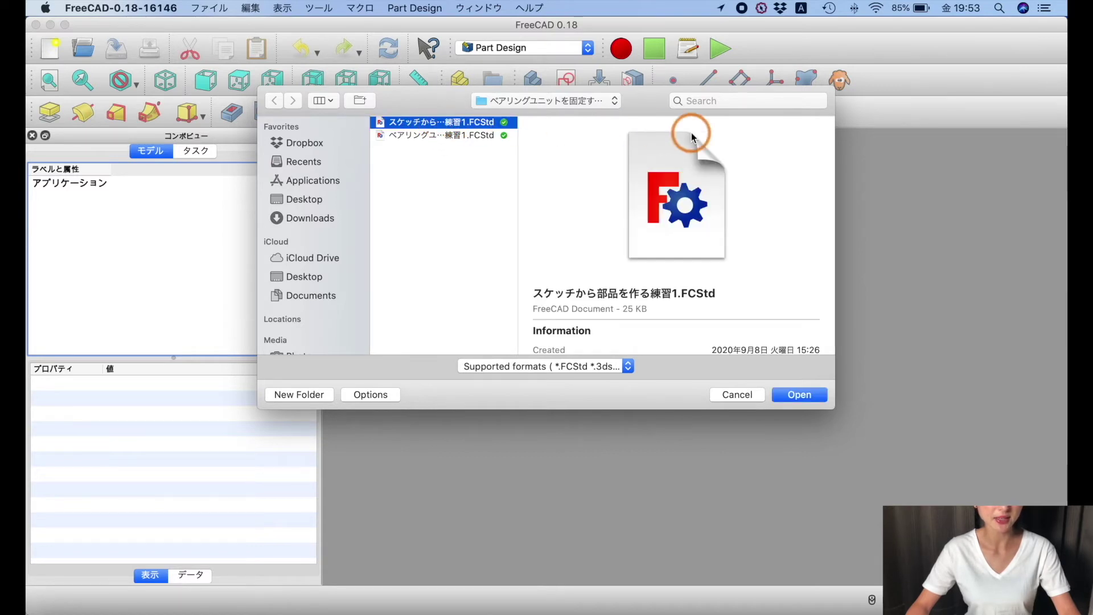
click(791, 393)
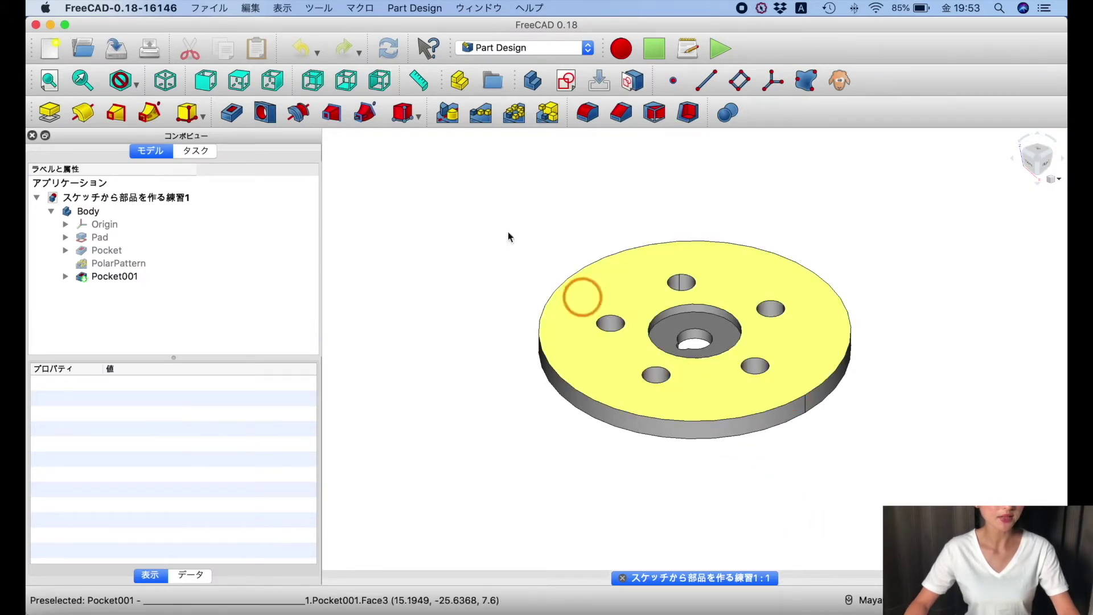
Fit the model in isometric view and select the Pocket feature
click(53, 85)
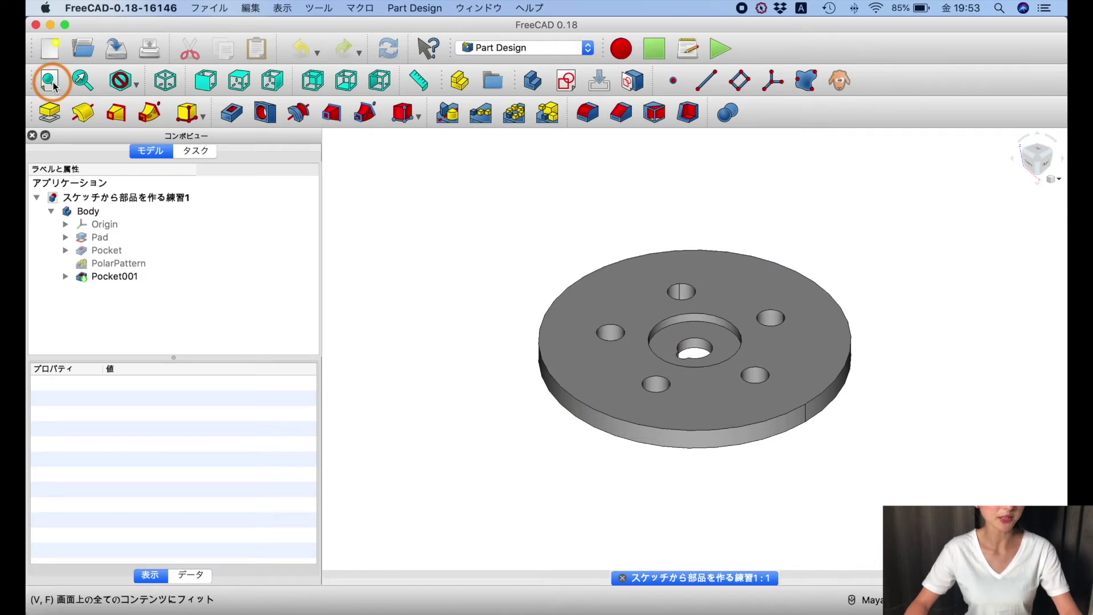
click(167, 85)
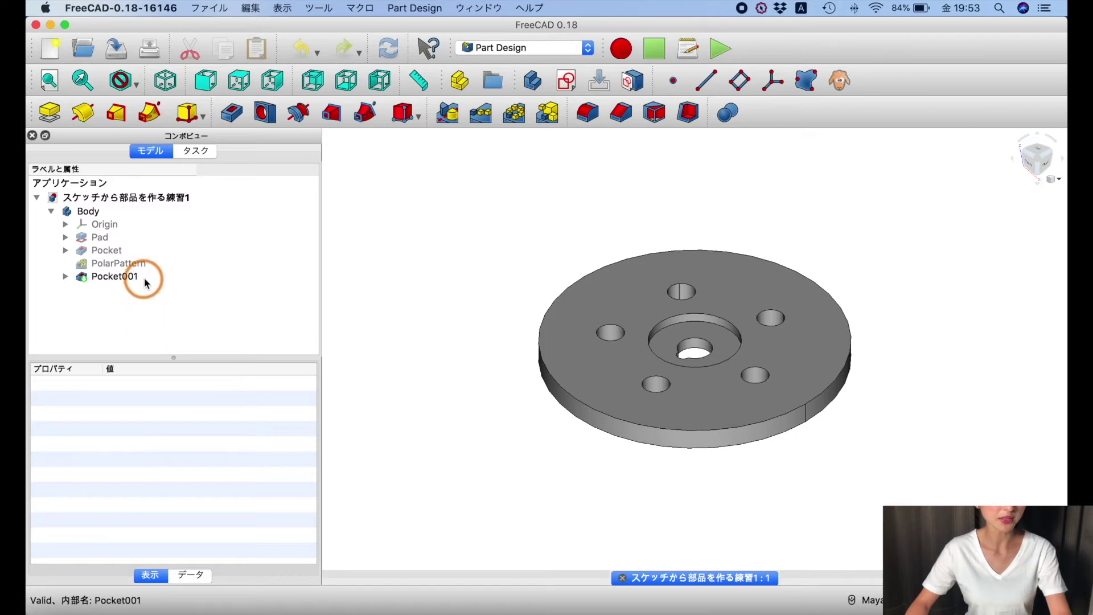
click(106, 254)
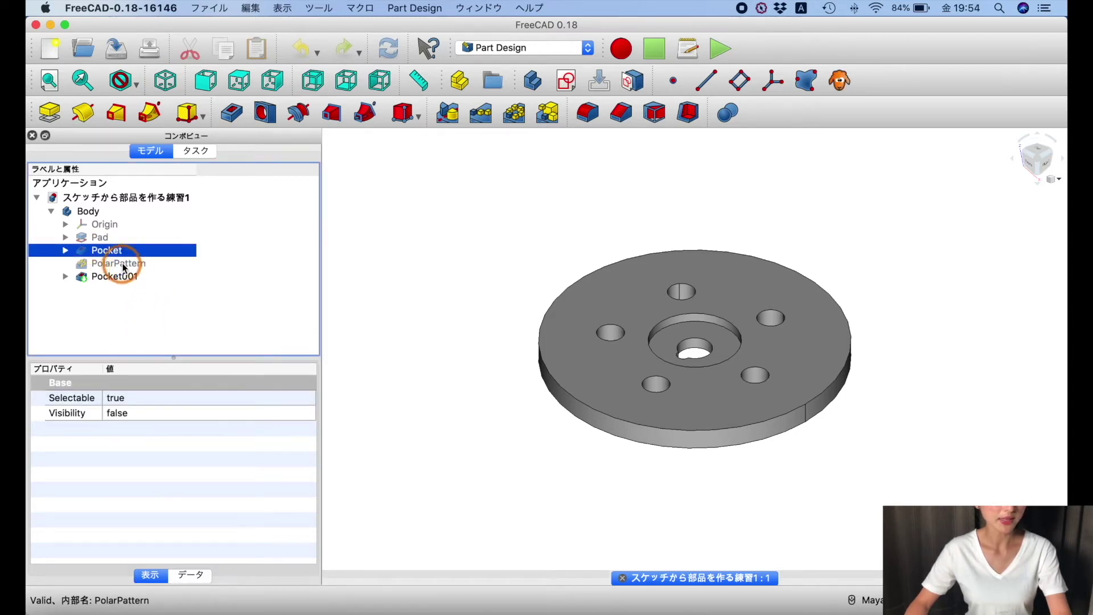
Delete the Pocket, PolarPattern and Pocket001 features, confirming despite the linked Sketch002
ctrl+click(123, 266)
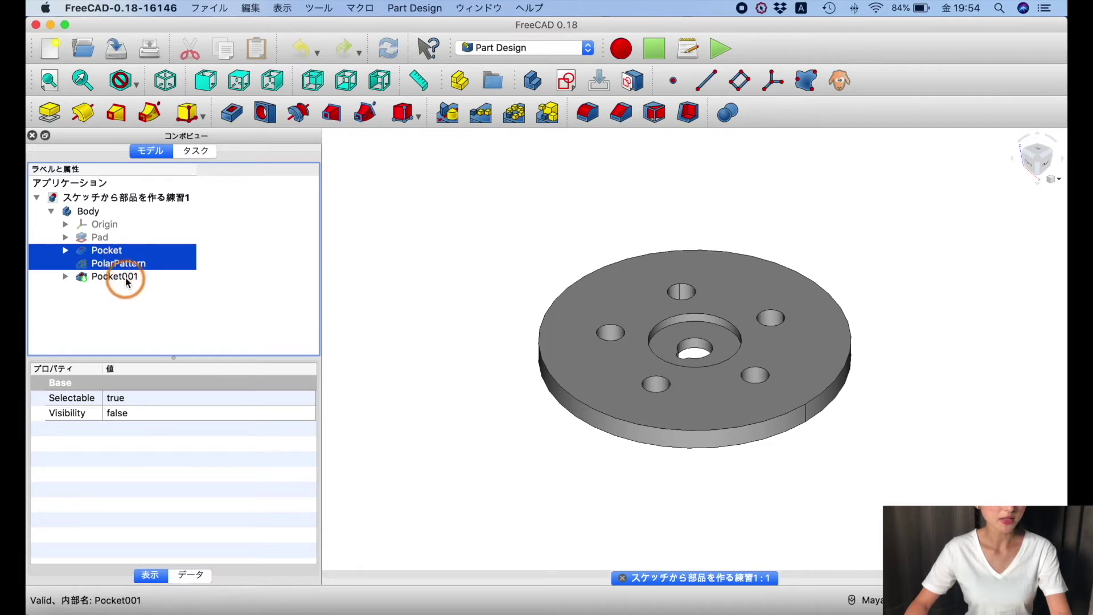
ctrl+click(127, 279)
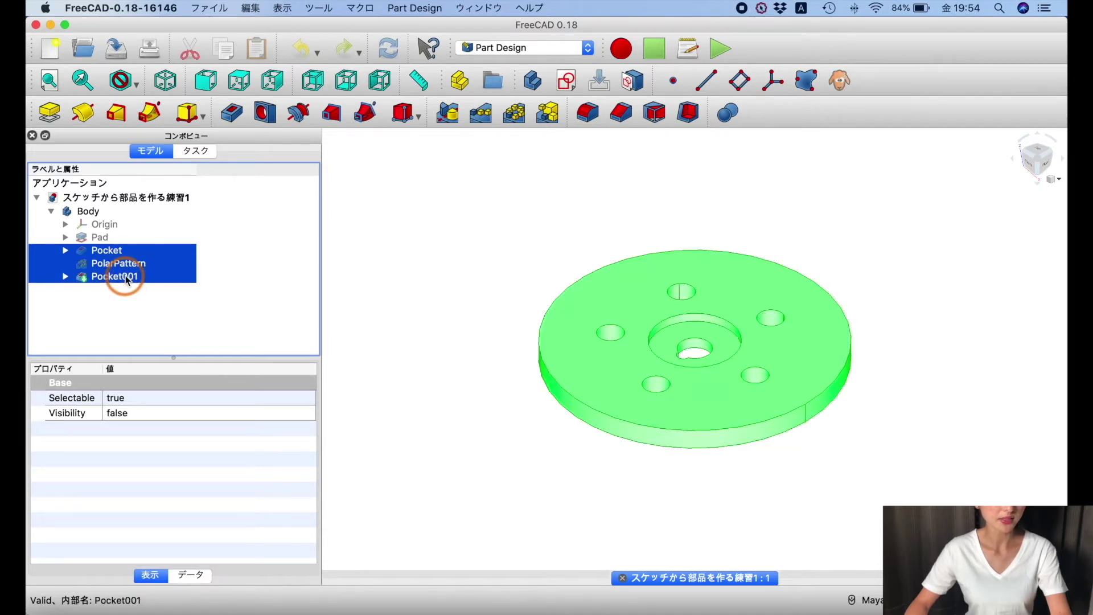
right_click(141, 279)
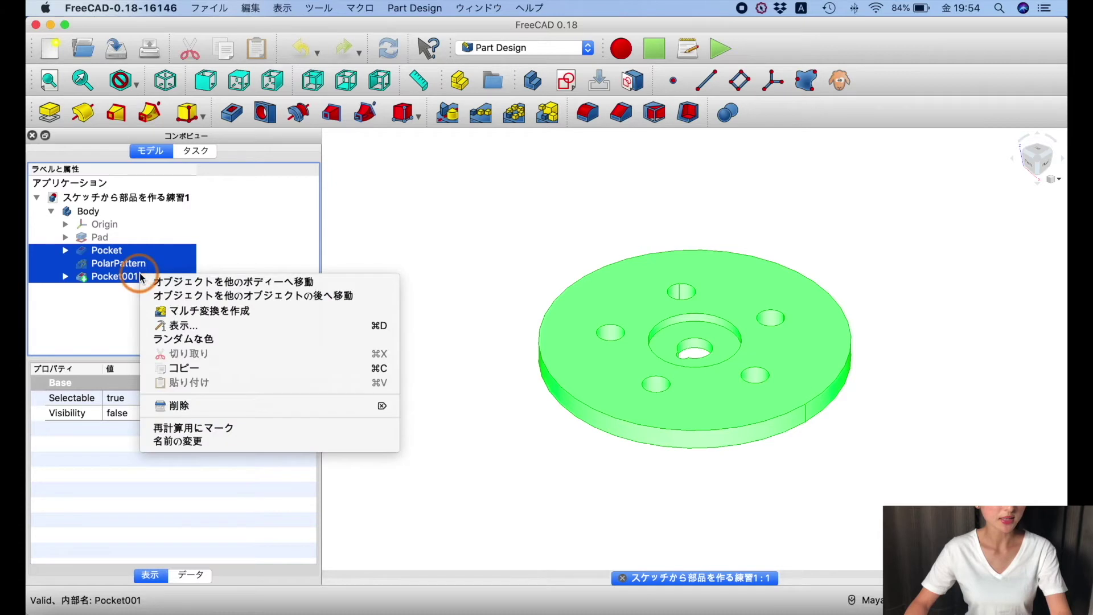
click(226, 407)
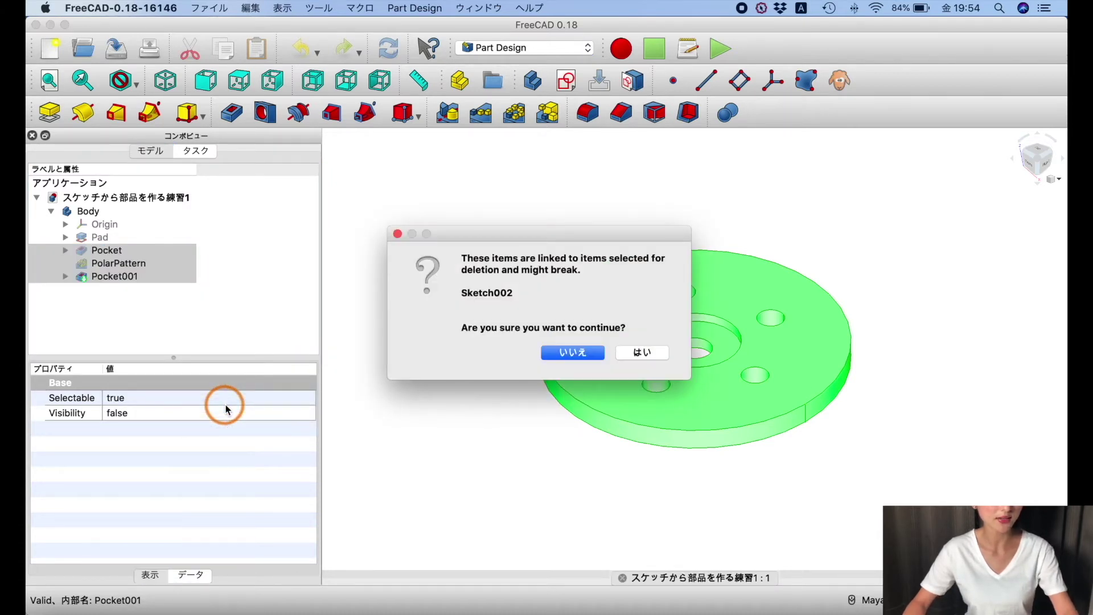
click(656, 353)
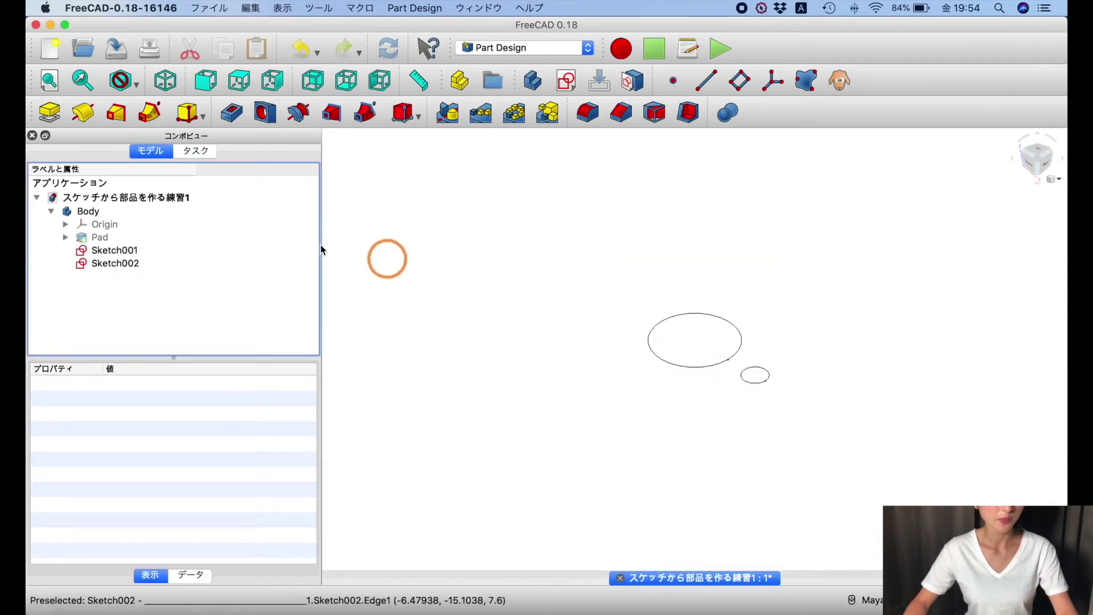
Reopen the Pad feature and accept its unchanged 7.60 mm length
double_click(100, 237)
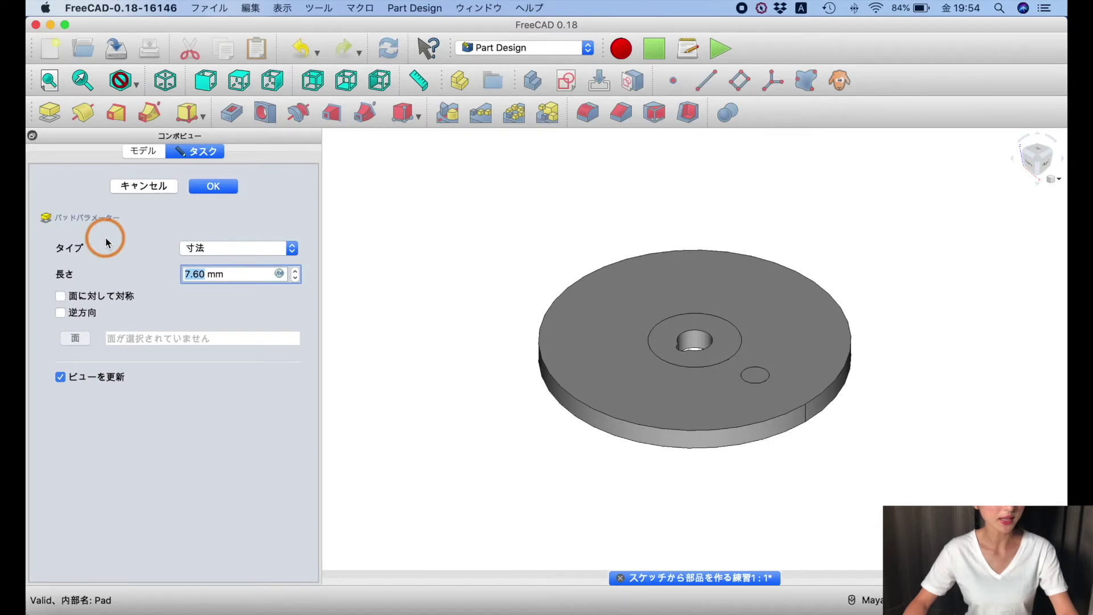
click(222, 190)
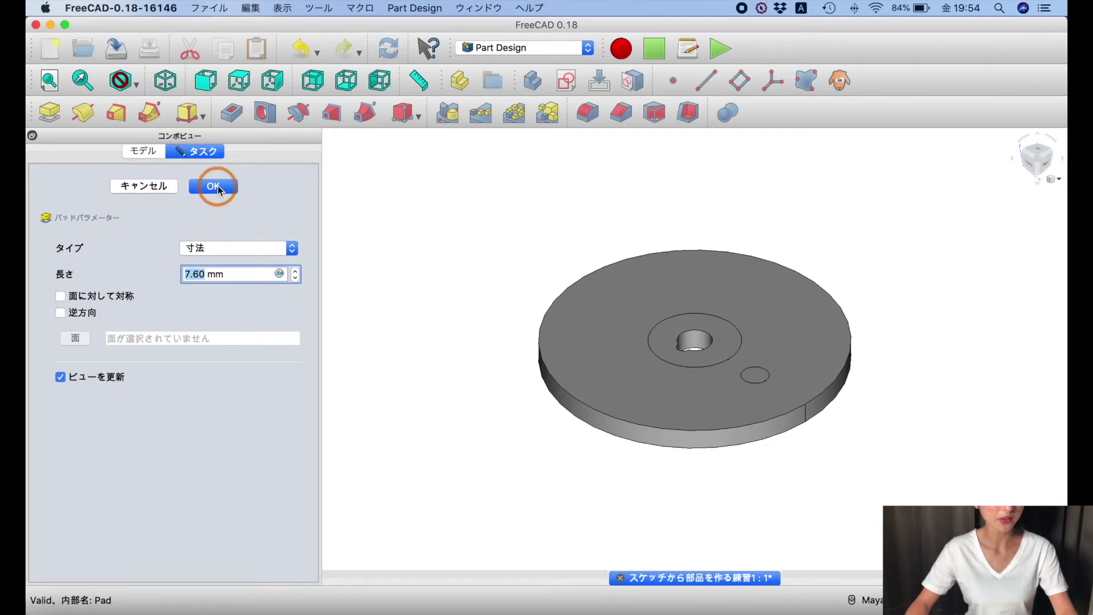
click(217, 185)
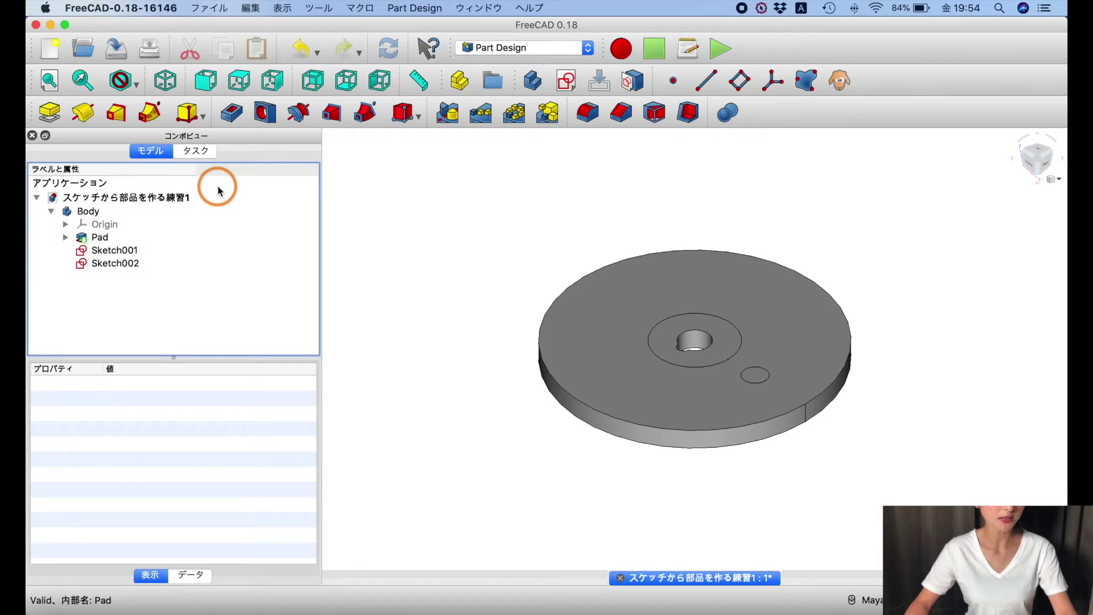
Cut a 3.4 mm deep centre pocket from Sketch002
click(138, 266)
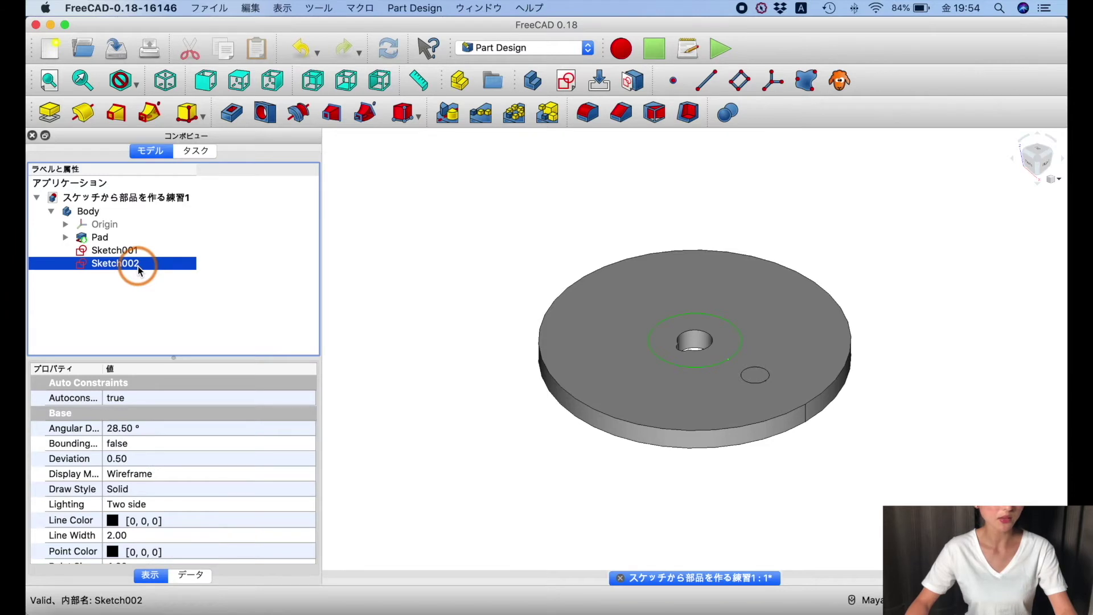
click(230, 114)
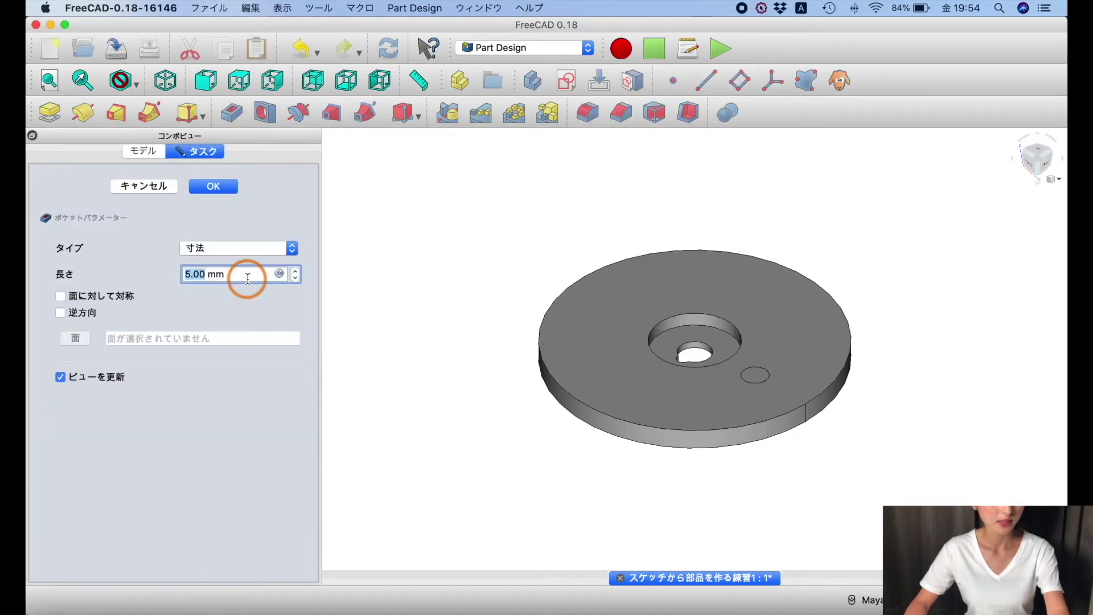
text(3.4)
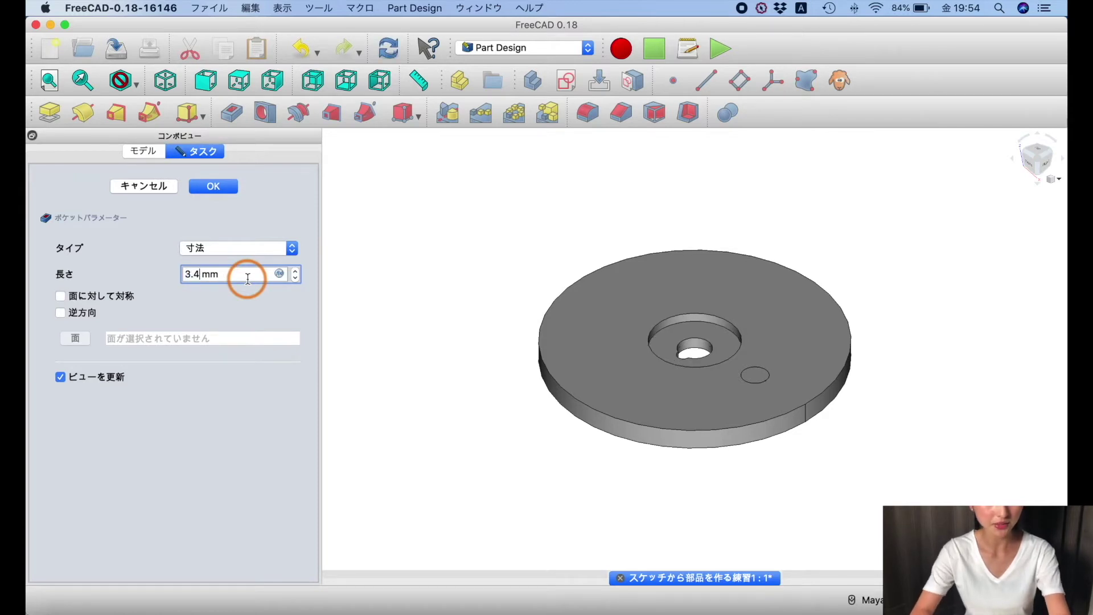
click(217, 187)
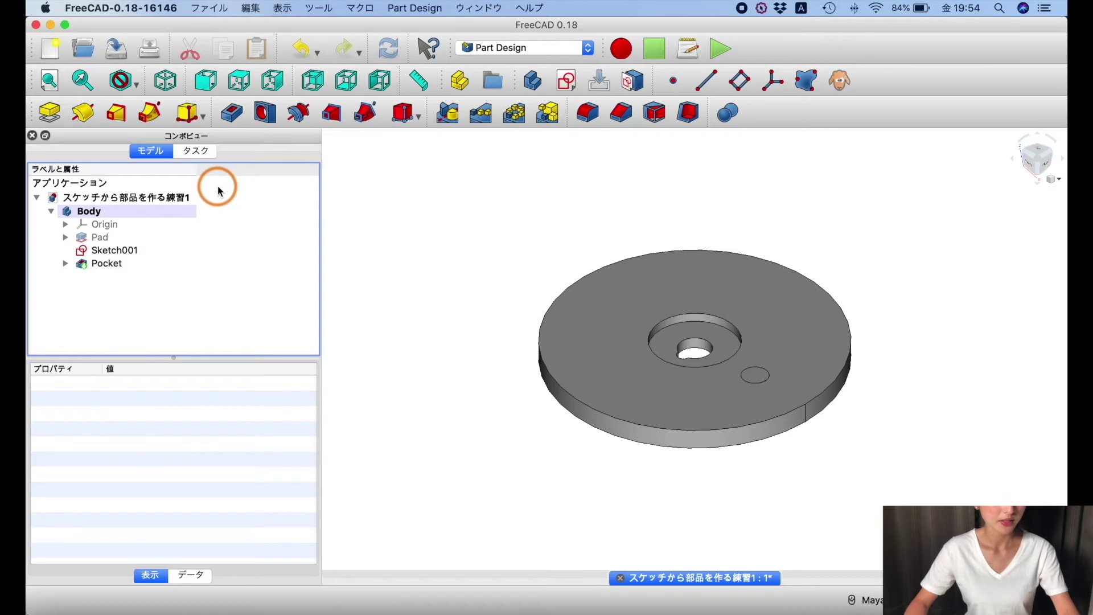
Delete the unused Sketch001 and select the disc's top face
right_click(142, 254)
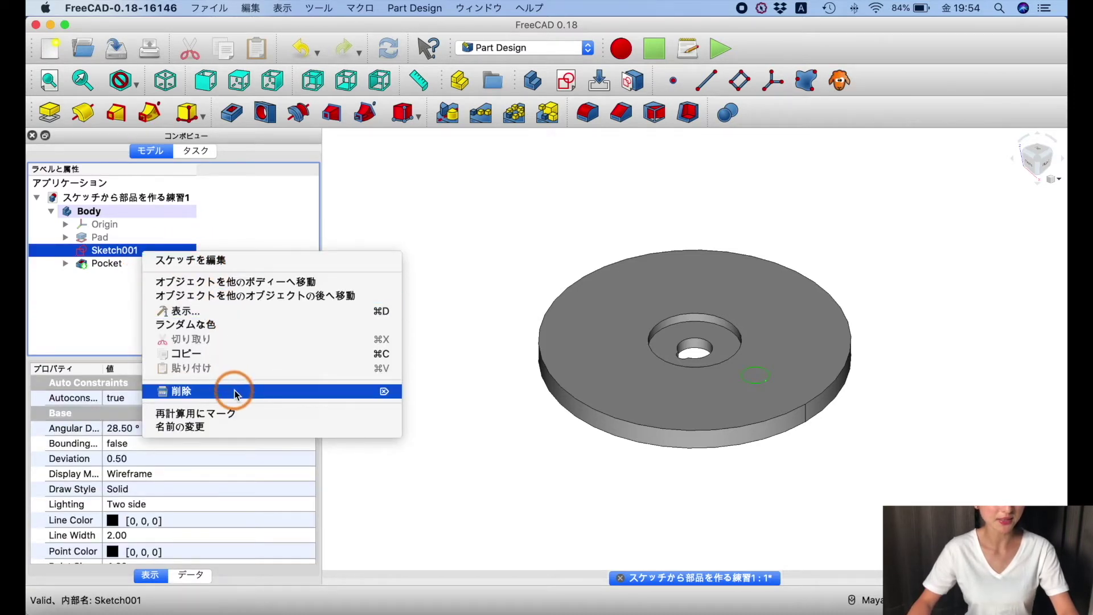
click(234, 393)
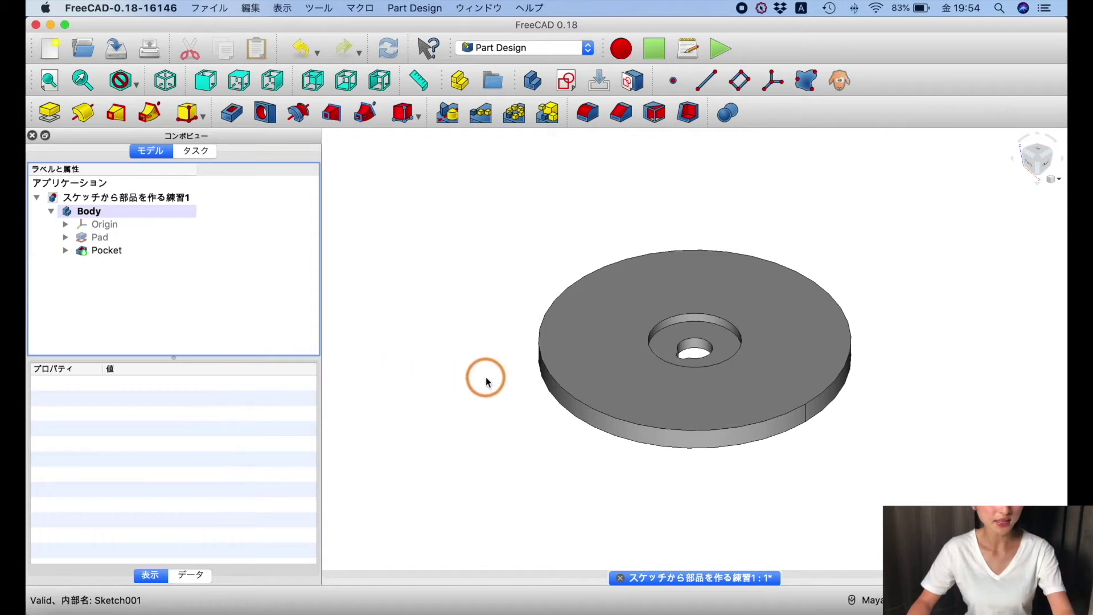
mouse_move(488, 430)
alt+mouse_down()
mouse_move(501, 327)
mouse_move(525, 291)
alt+mouse_up()
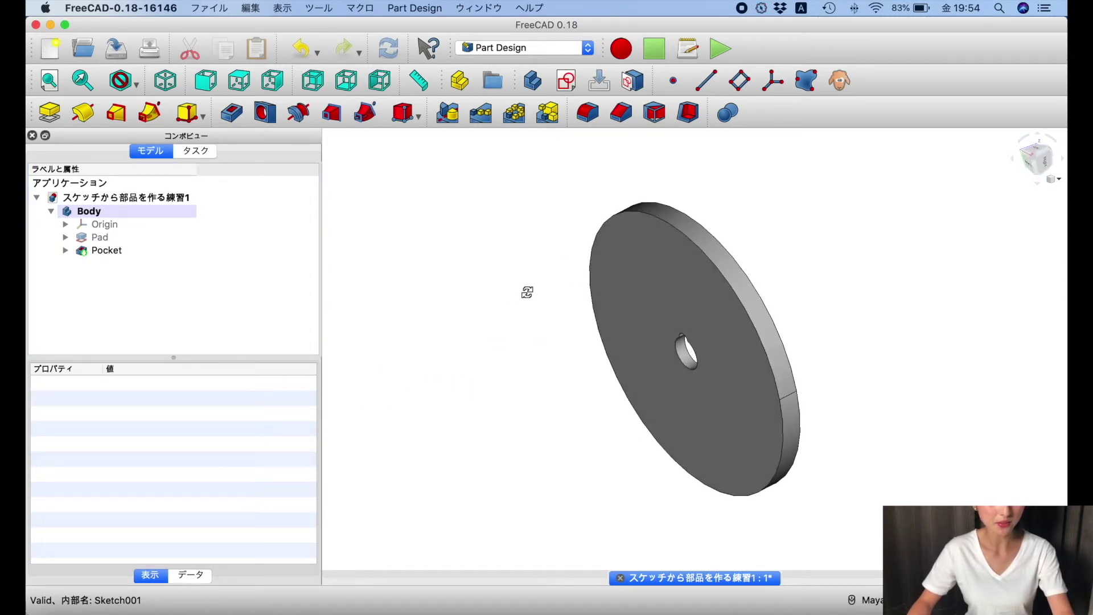
click(680, 290)
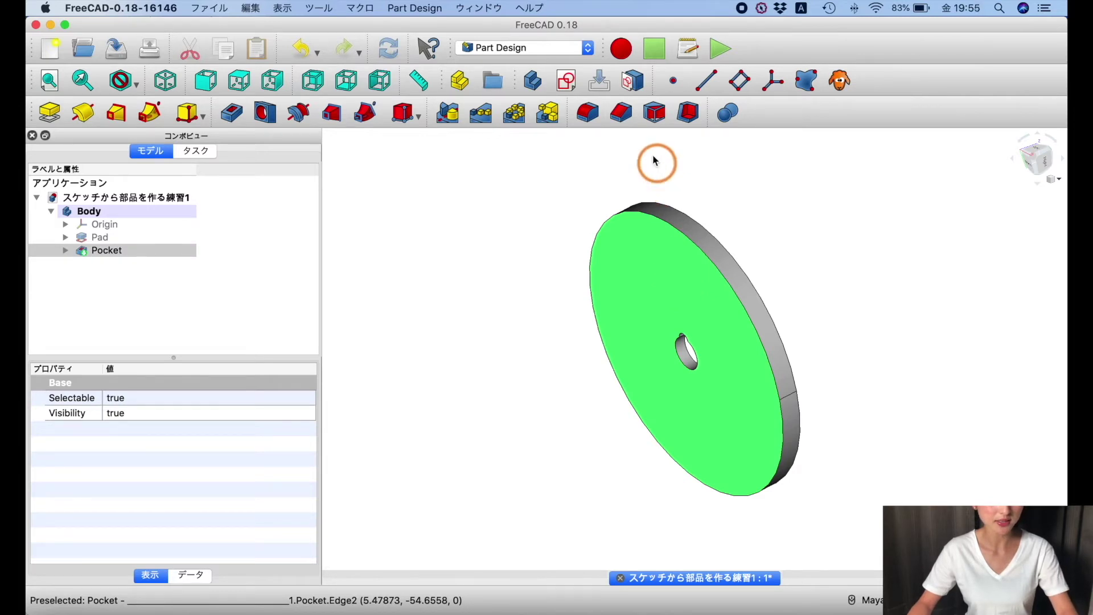
Start a new sketch on the top face with a rectangle around the centre hole
click(565, 79)
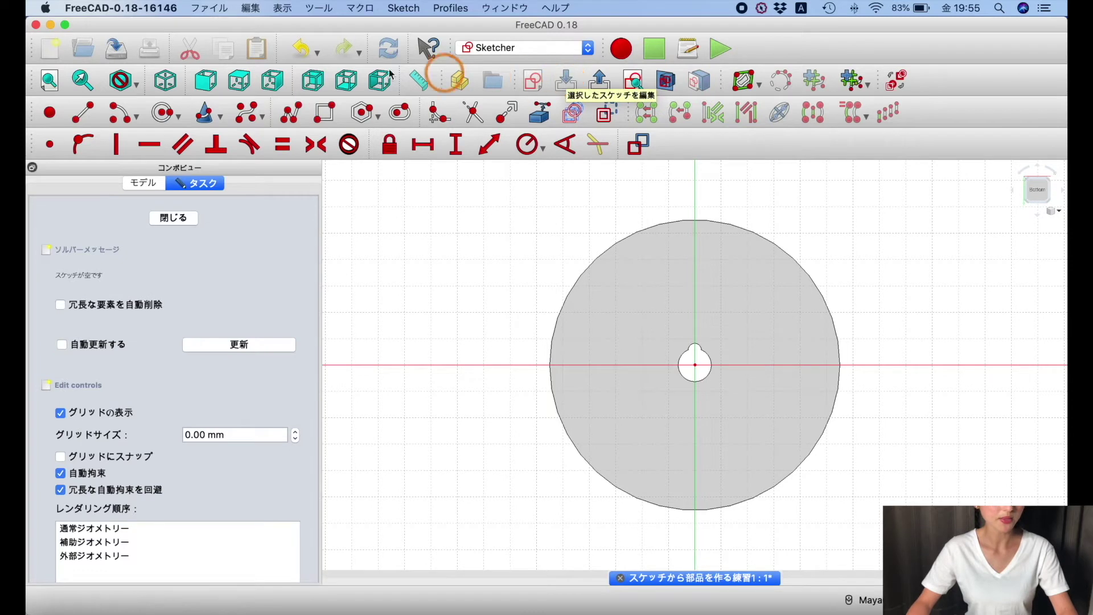
click(328, 117)
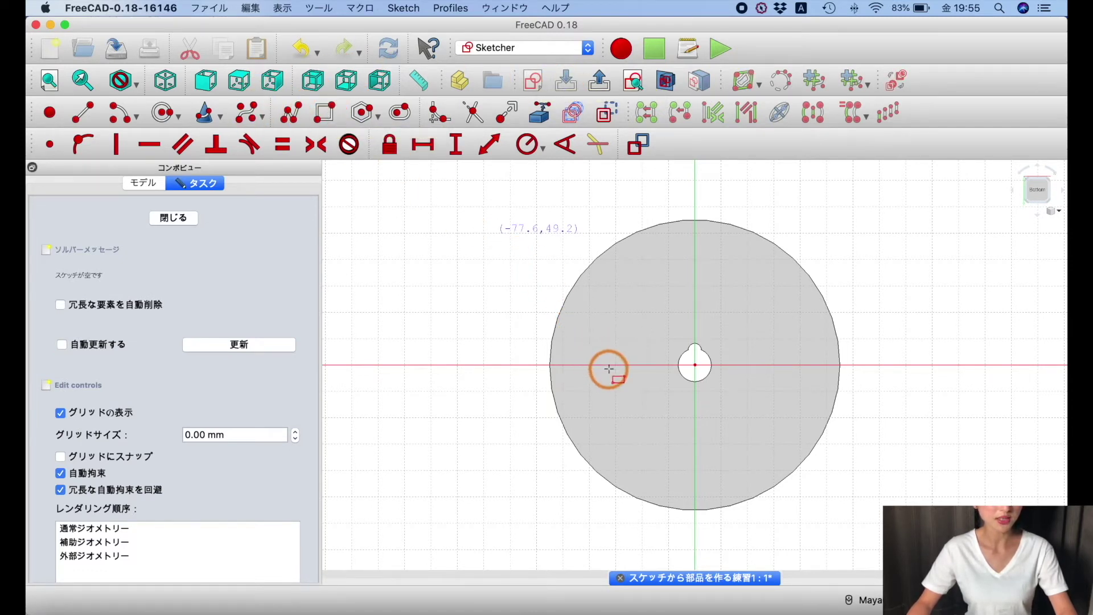
click(669, 327)
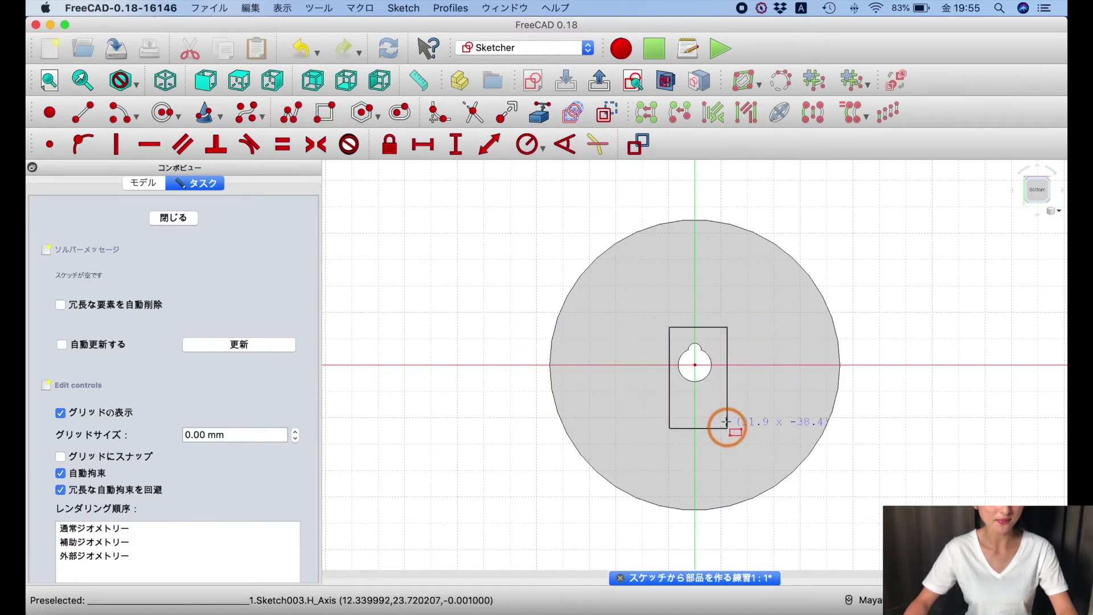
click(722, 400)
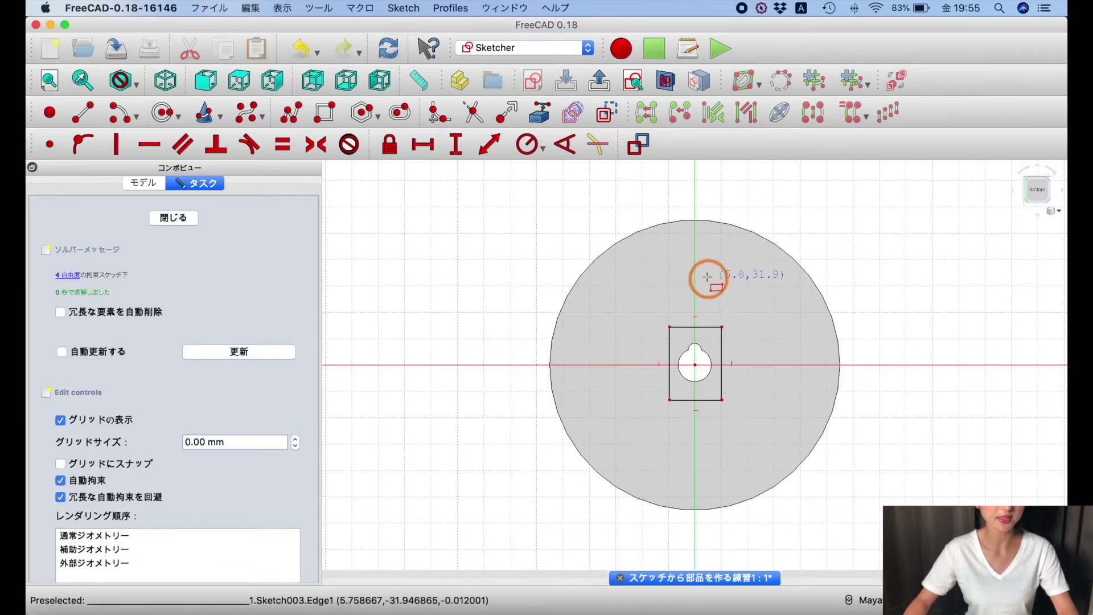
Reference the centre hole's top arc and circle as external geometry
click(539, 117)
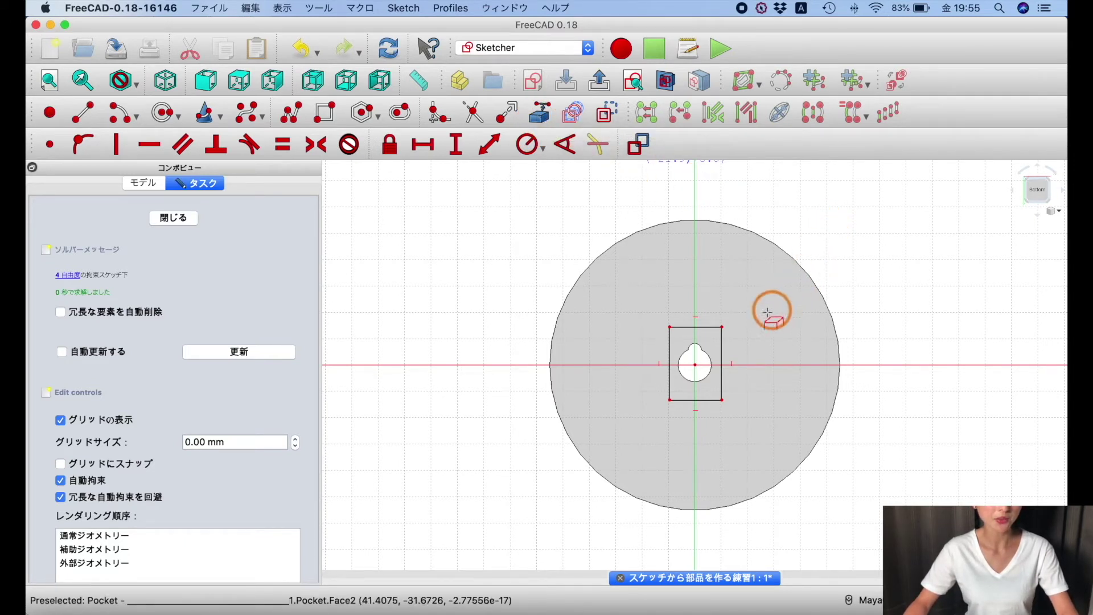
click(695, 343)
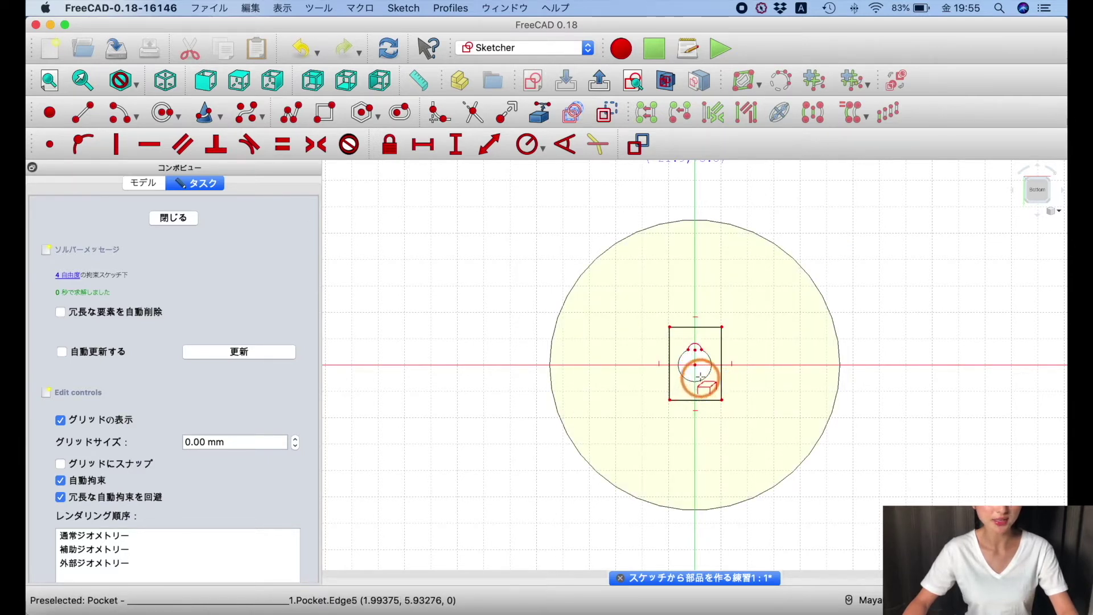
click(701, 380)
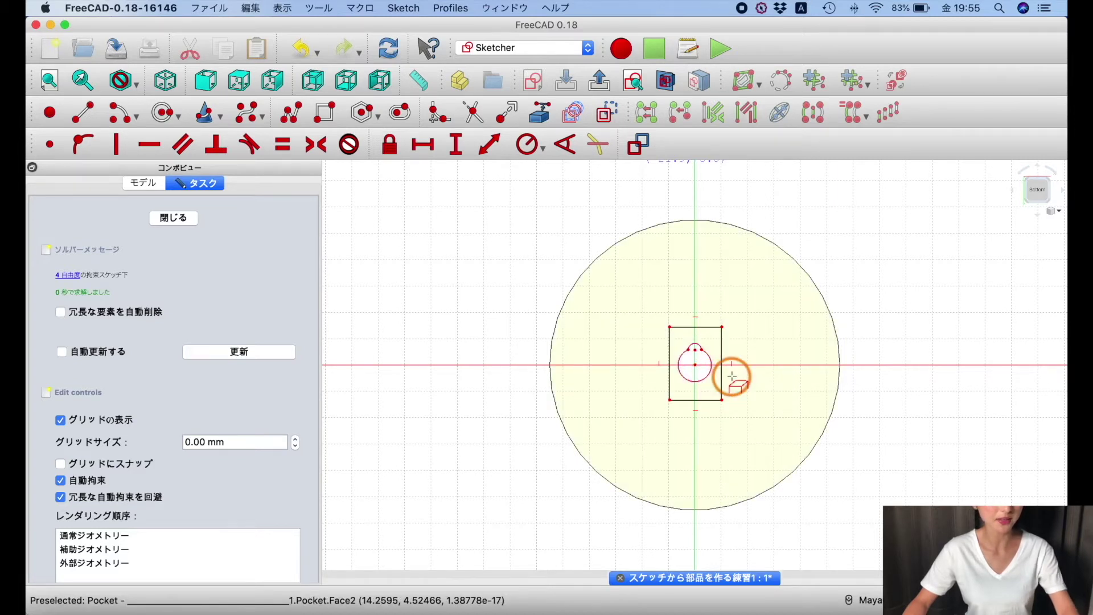
right_click(734, 380)
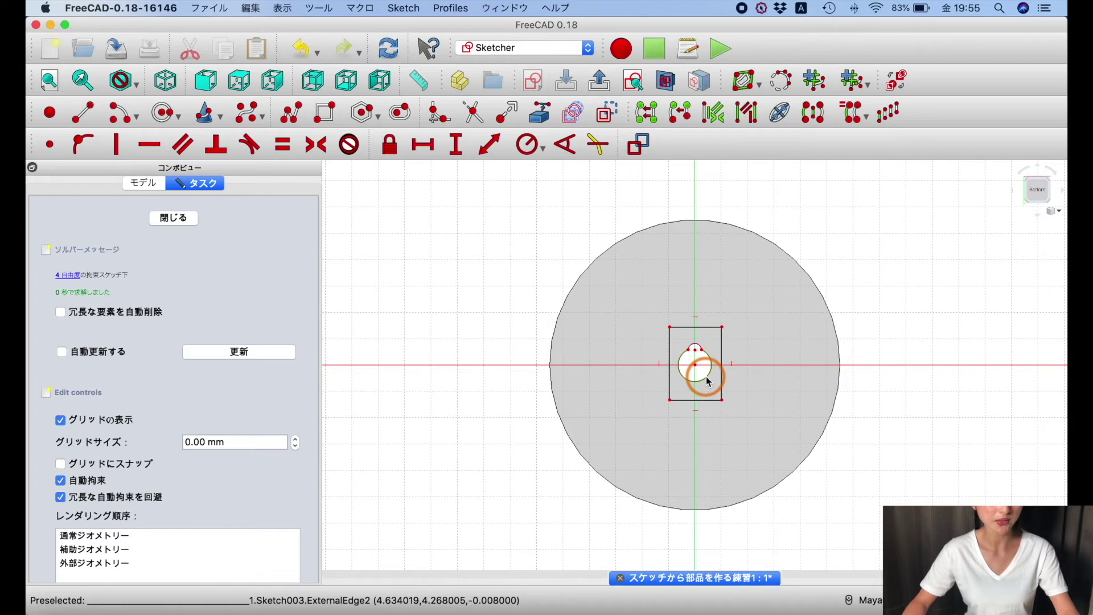
Make the rectangle's bottom, left and right edges tangent to the hole circle
click(713, 403)
click(396, 190)
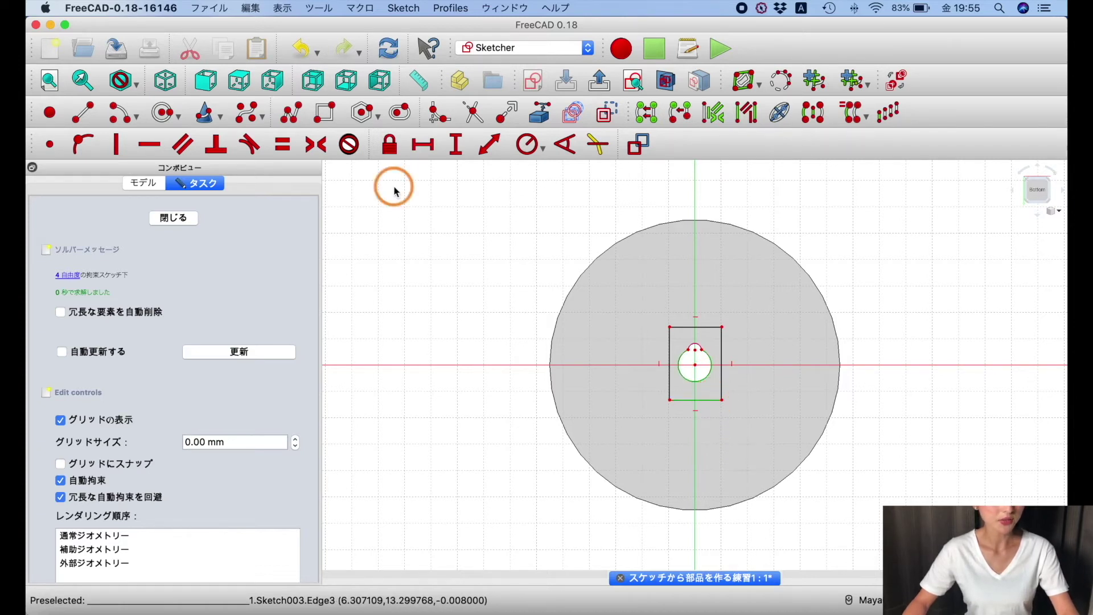
click(252, 149)
click(359, 202)
click(684, 381)
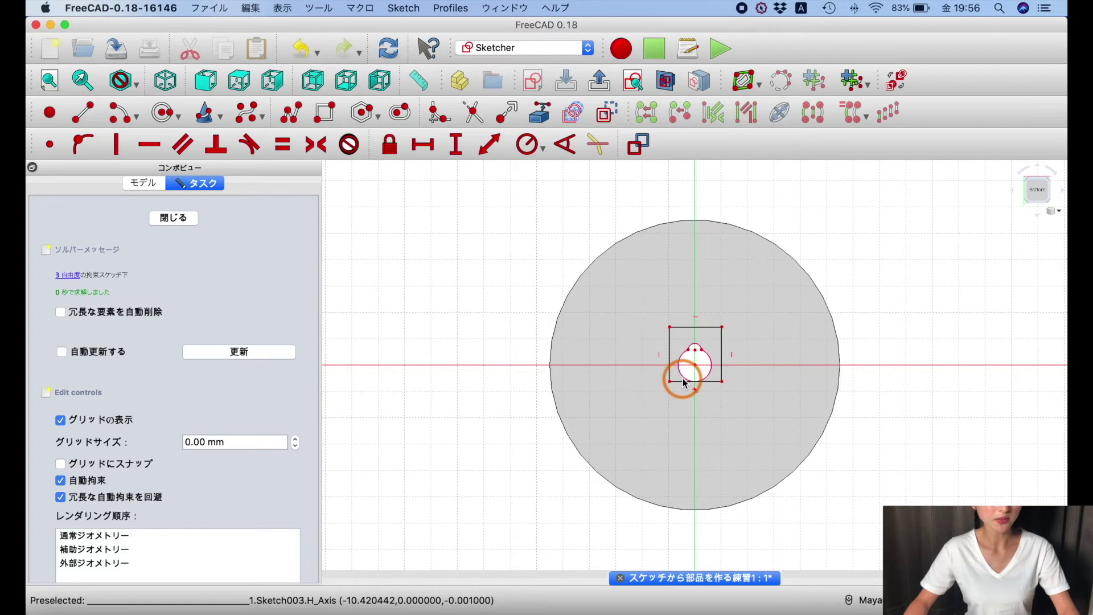
click(680, 377)
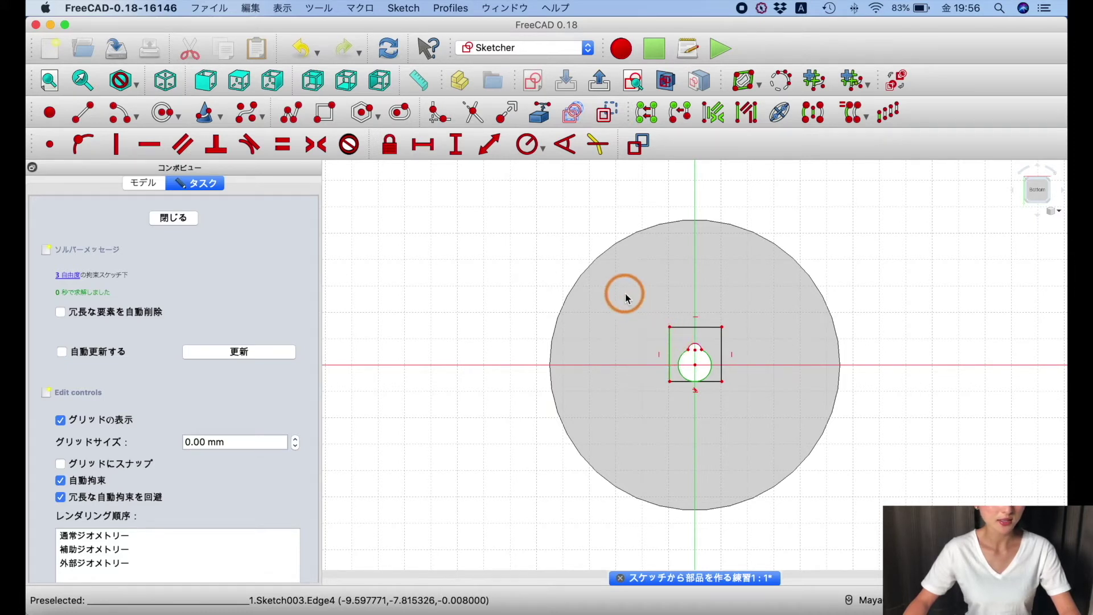
click(246, 145)
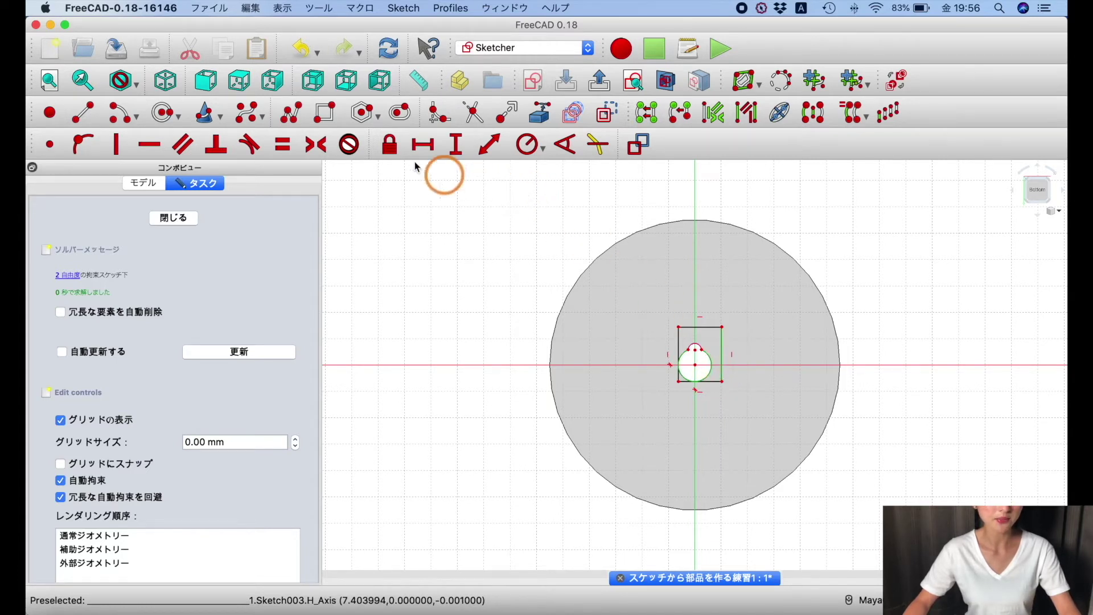
click(261, 149)
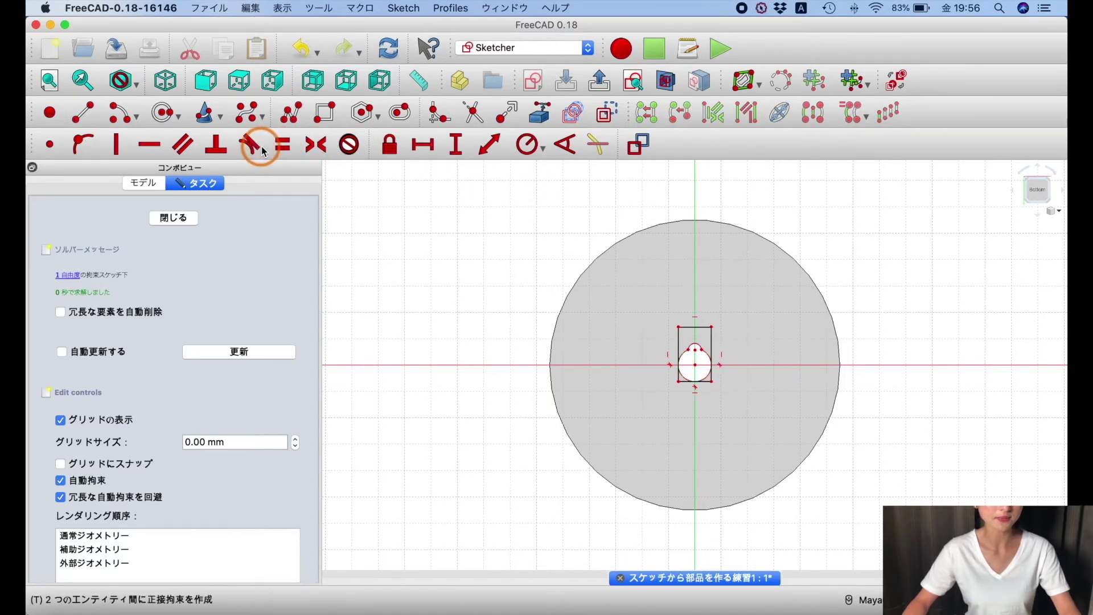
Constrain the small rectangle's height to 23 mm and begin a larger outer rectangle
click(712, 326)
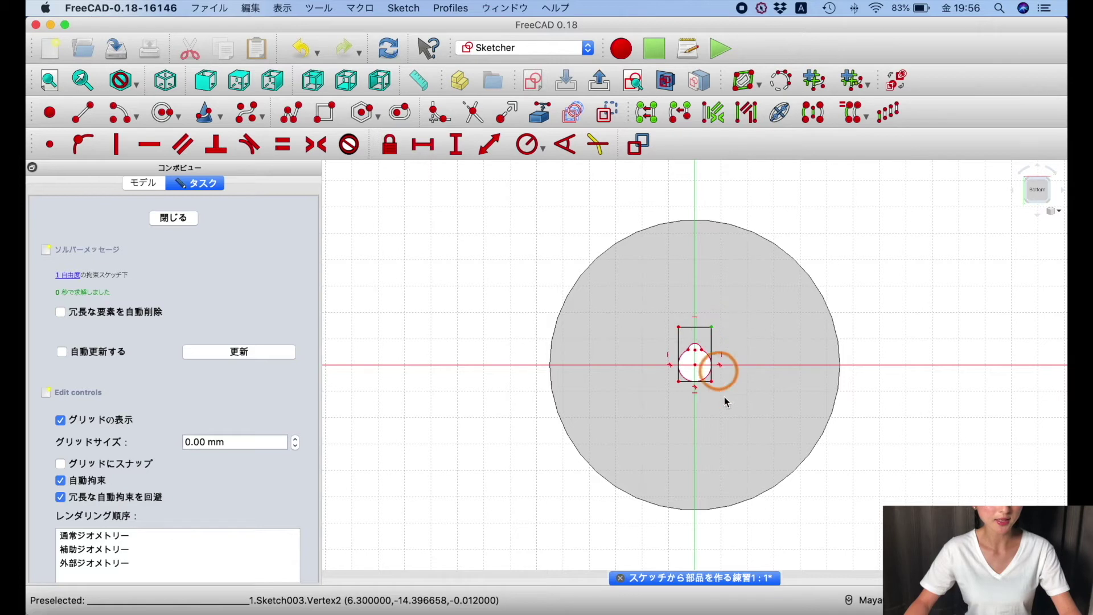
click(712, 382)
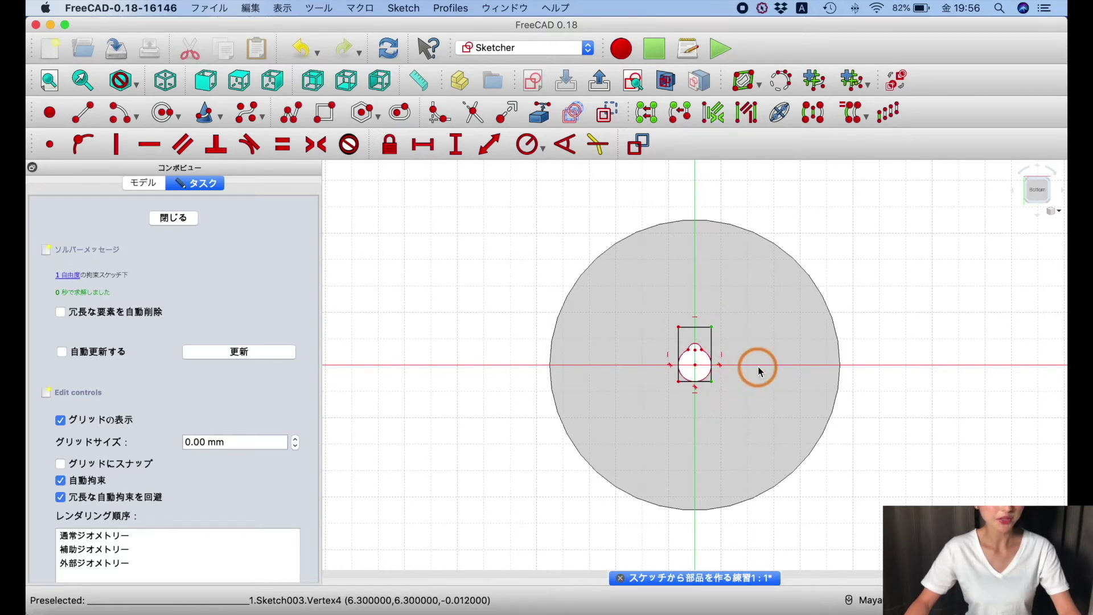
click(457, 151)
text(23)
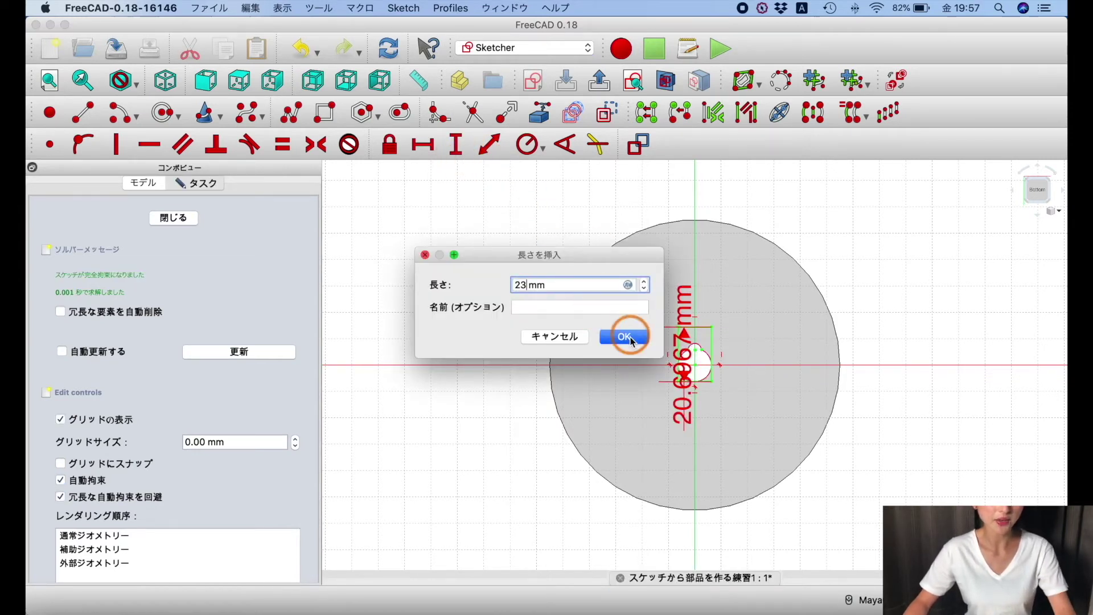
click(625, 337)
drag(687, 322, 765, 287)
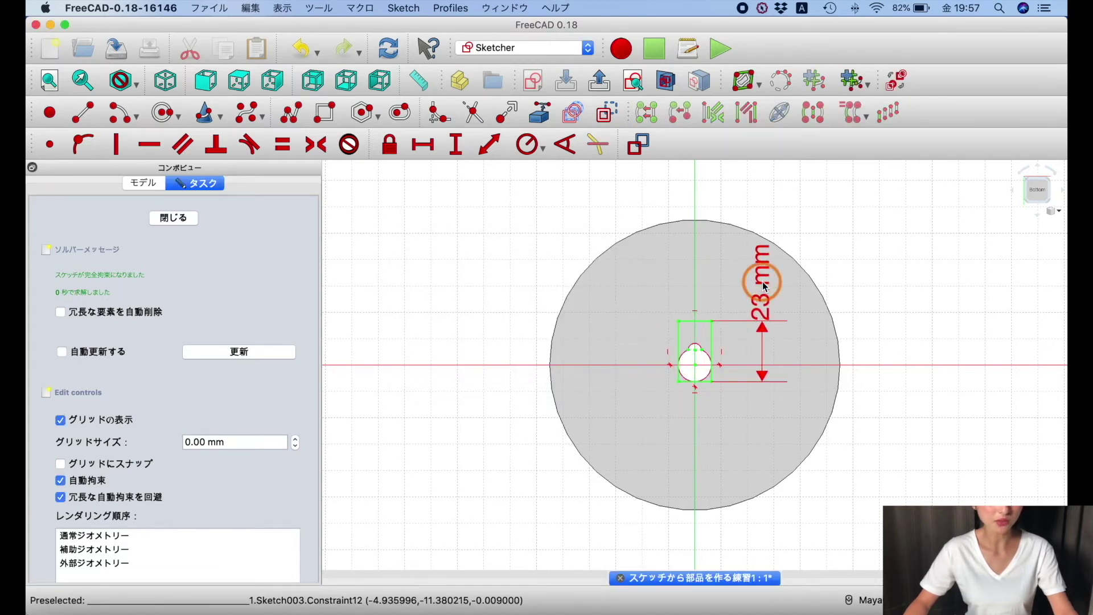
click(323, 119)
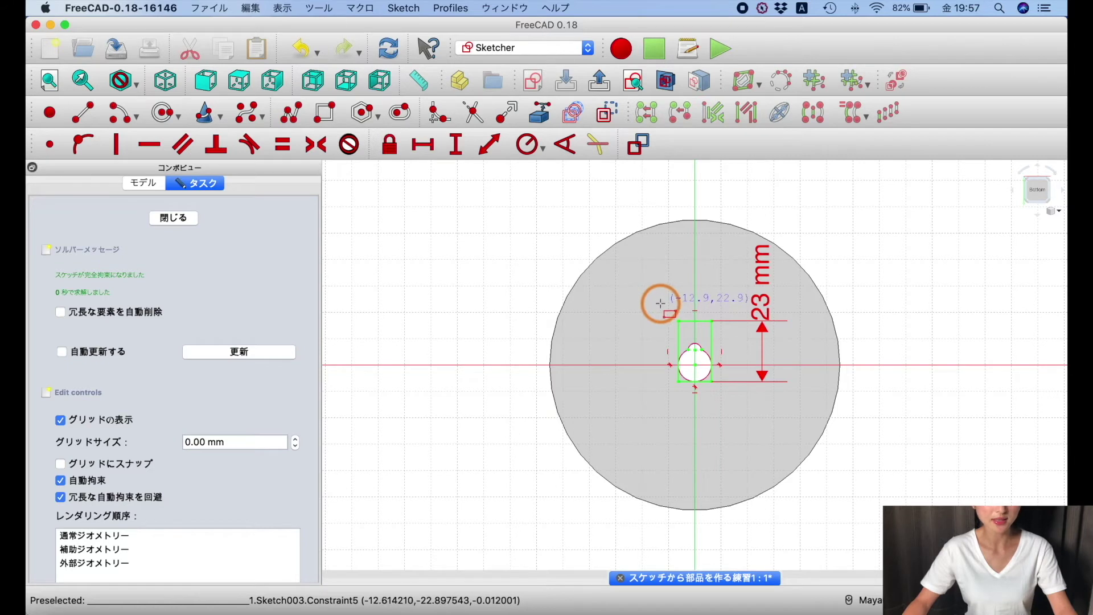
click(661, 304)
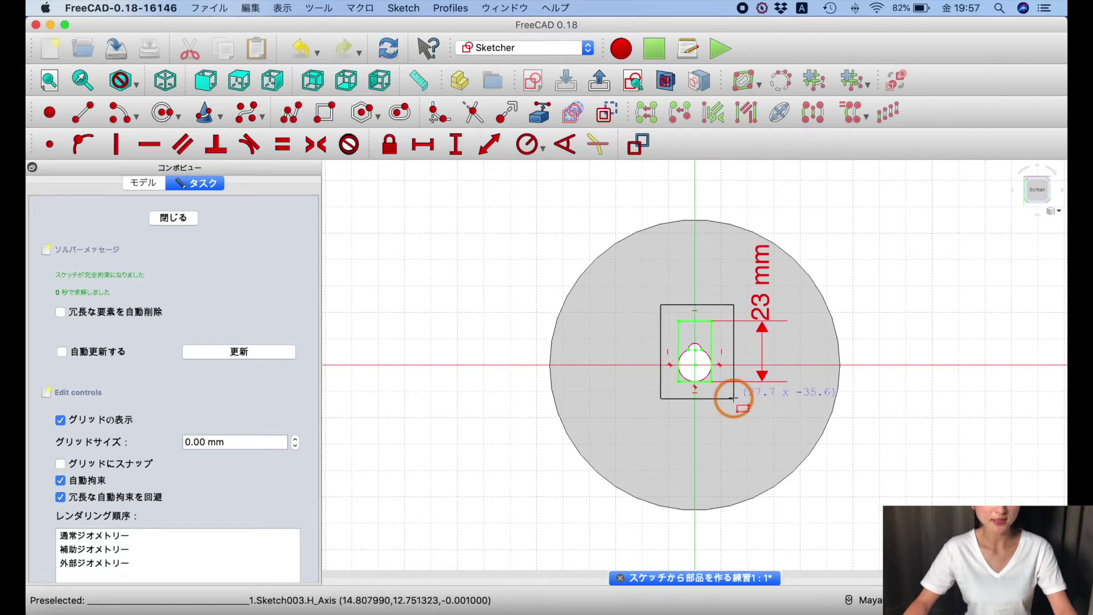
Complete the outer rectangle around the inner one and select a corner and edge for dimensioning
click(733, 404)
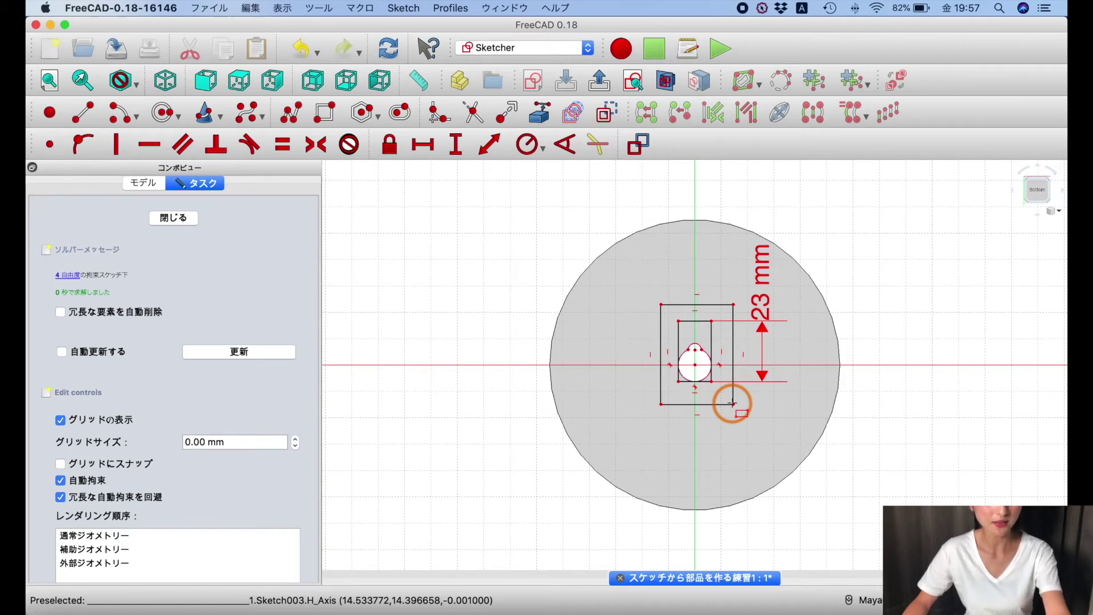
right_click(733, 404)
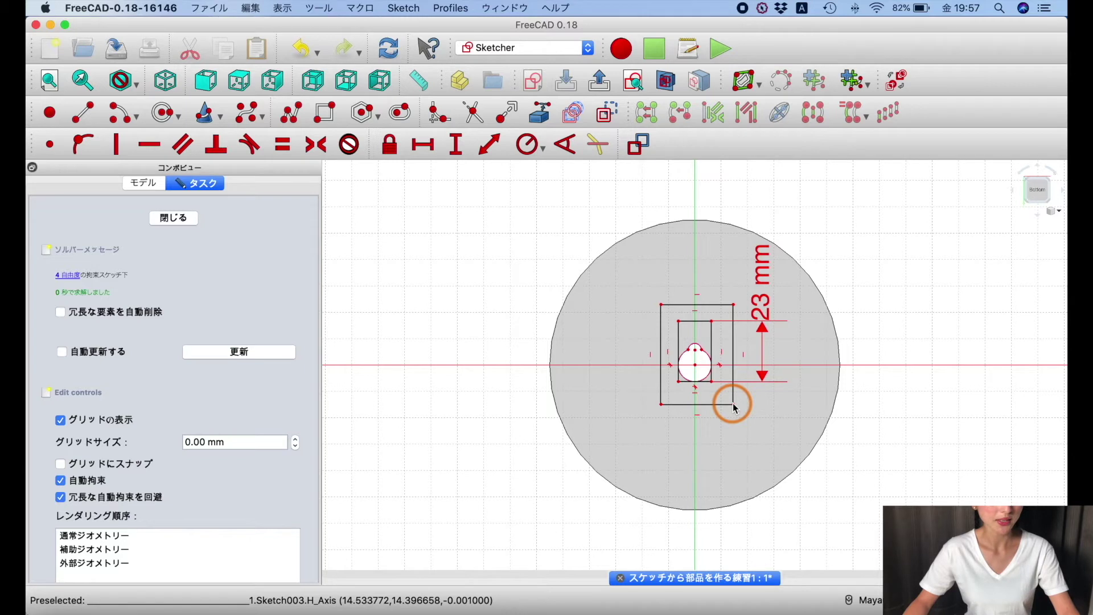
click(661, 305)
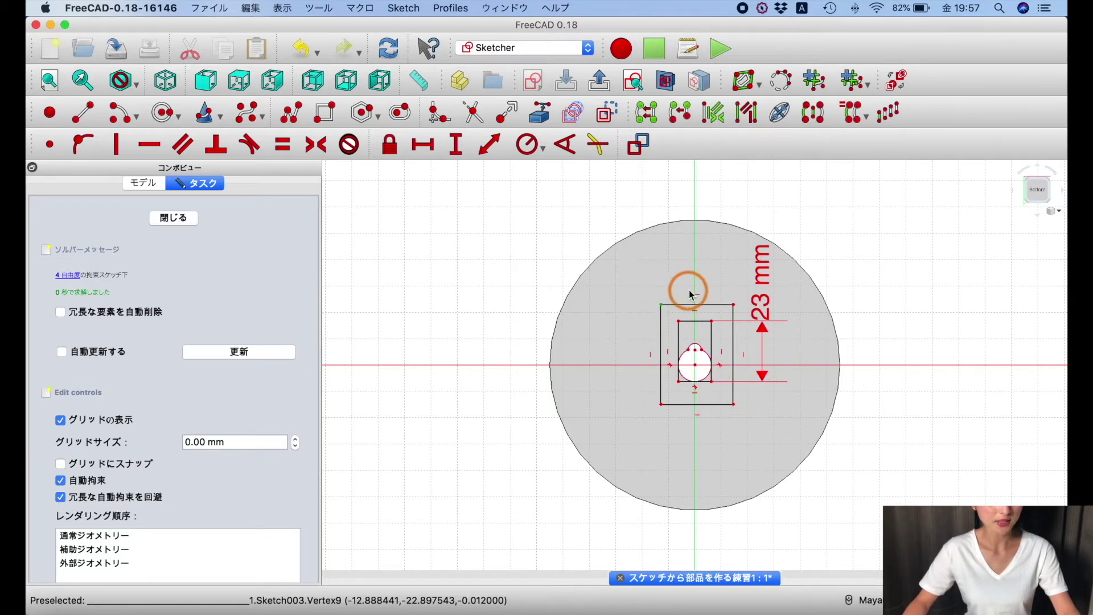
click(677, 325)
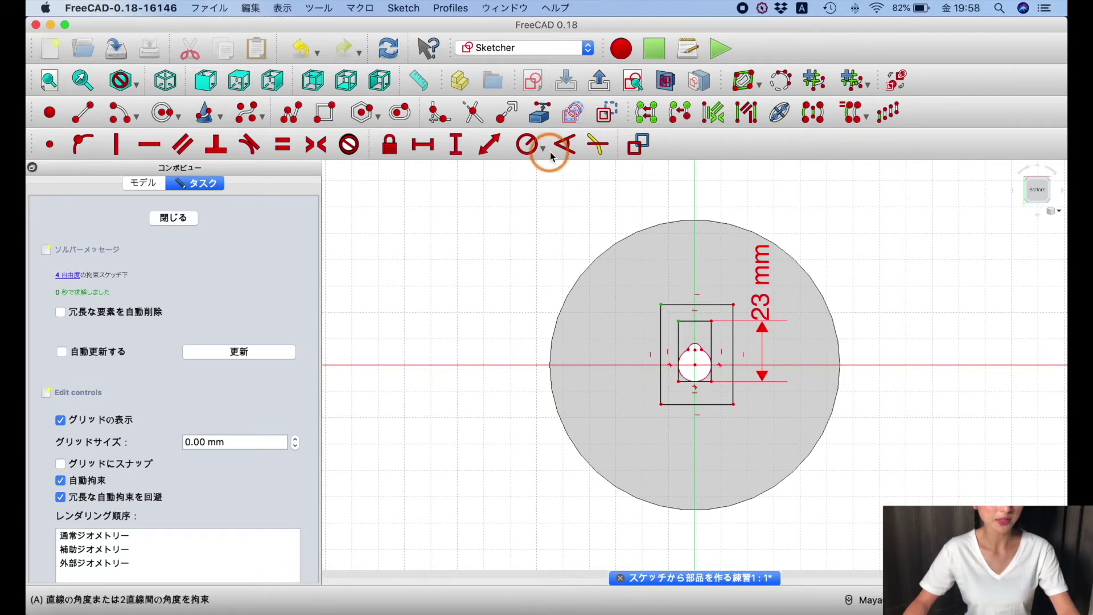
Set a 4.7 mm vertical offset between the two rectangles' tops
click(459, 154)
text(4.7)
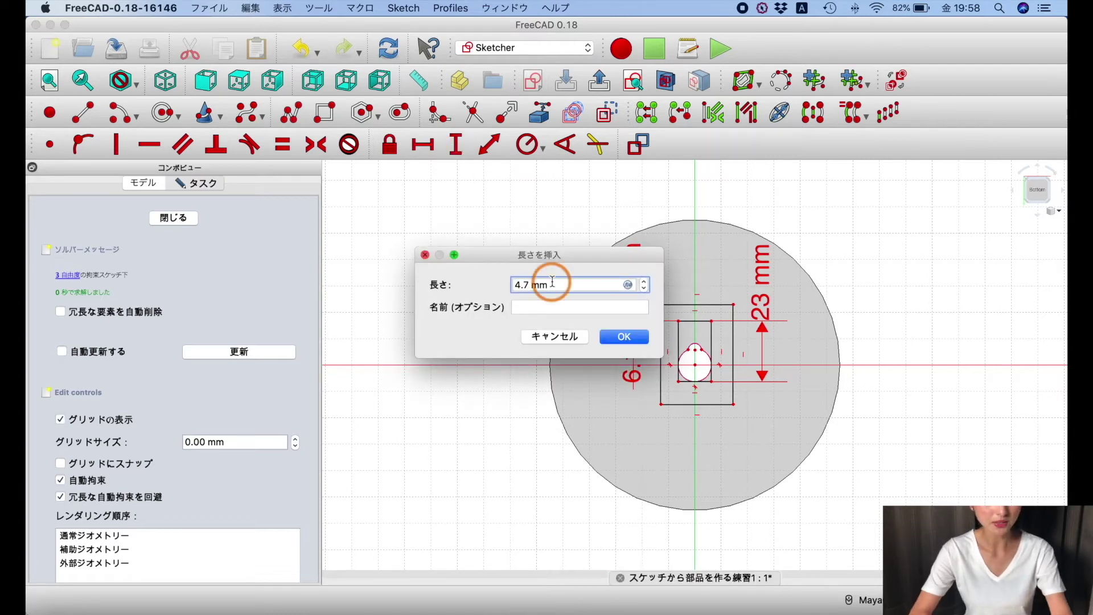
click(623, 336)
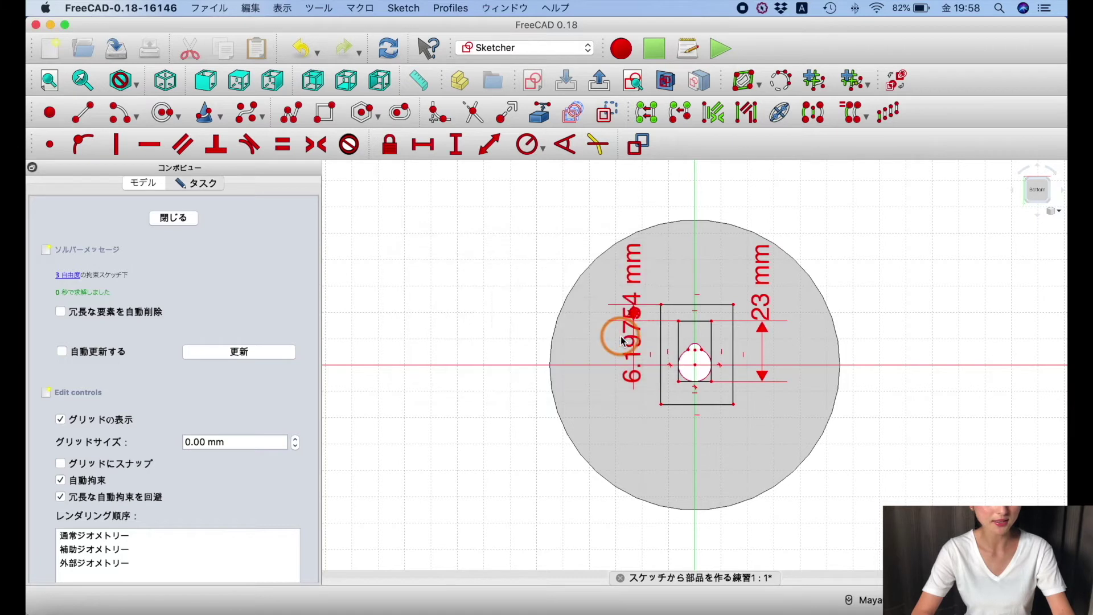
mouse_move(622, 340)
mouse_down()
mouse_move(631, 234)
mouse_move(638, 240)
mouse_up()
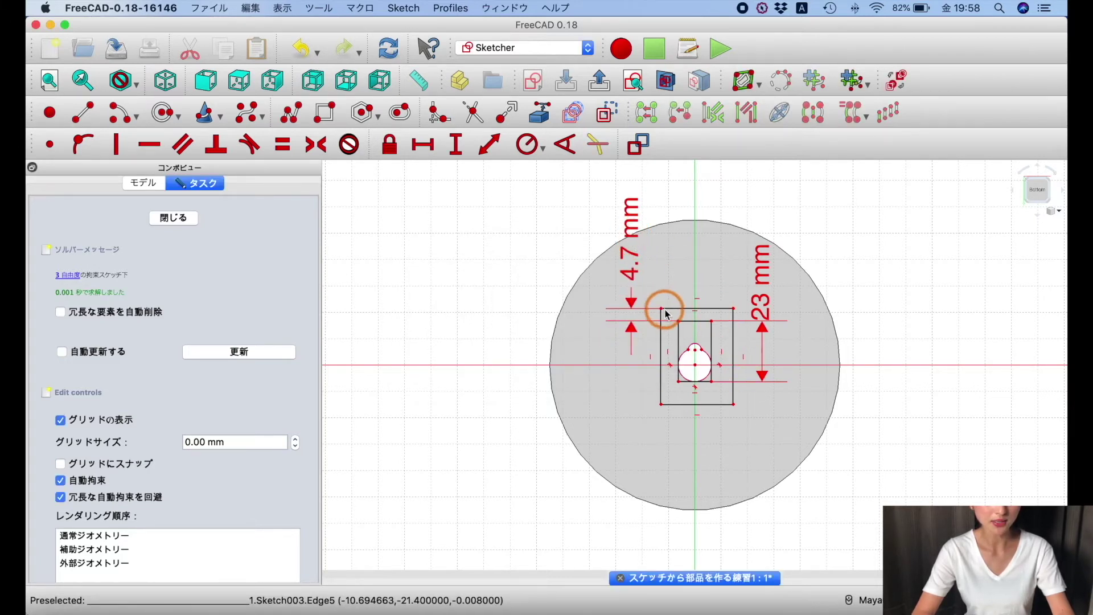
Set a 4.7 mm horizontal offset between their left sides, then pick both lower-right corners
click(662, 311)
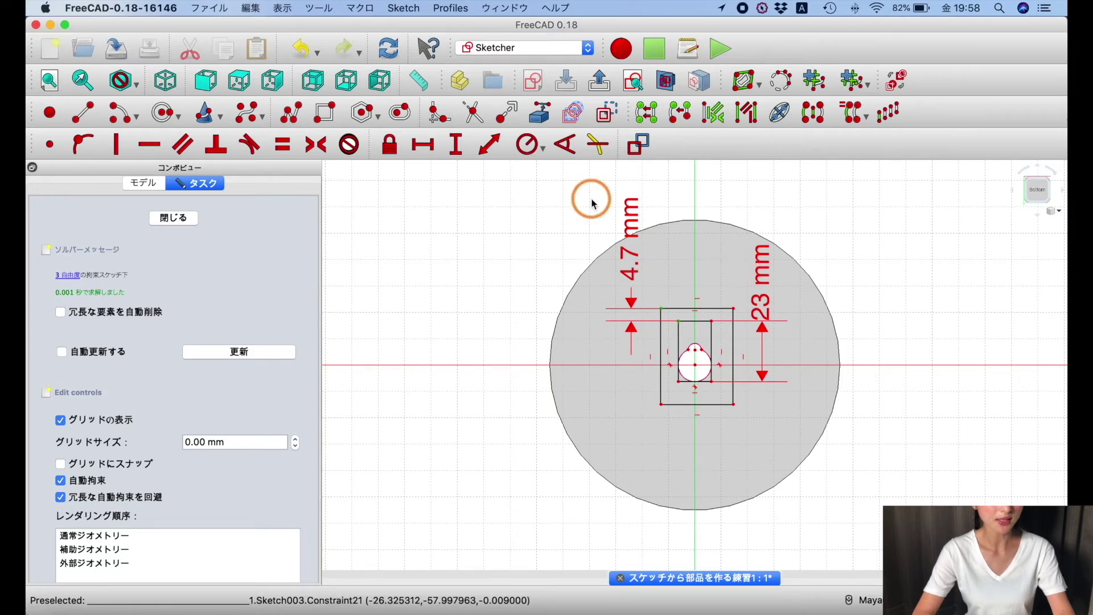
click(431, 147)
text(4.7)
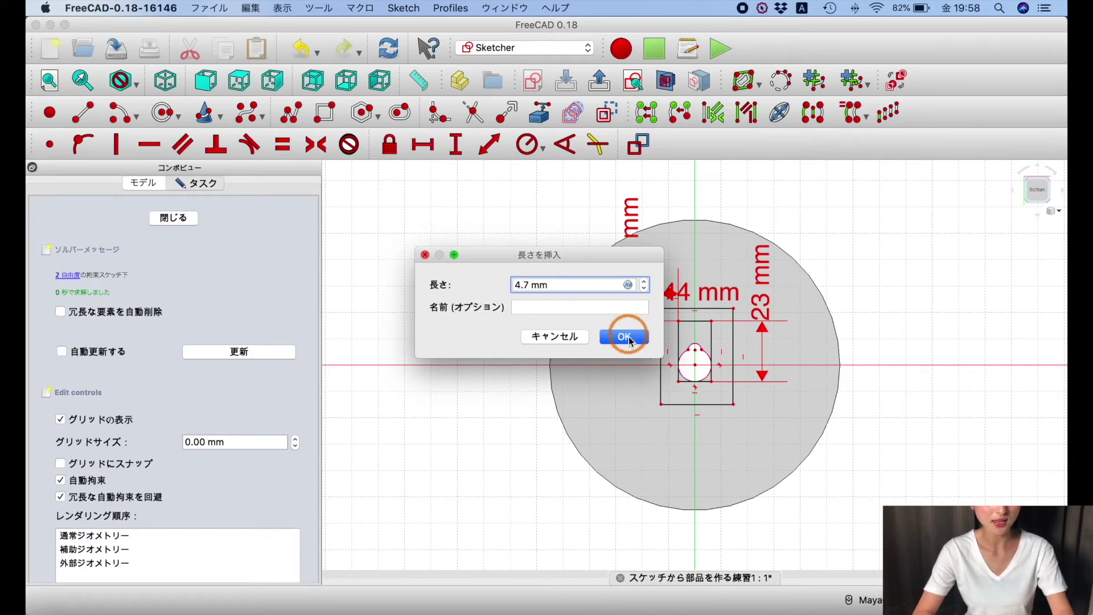
click(625, 338)
mouse_move(647, 280)
mouse_down()
mouse_move(569, 296)
mouse_move(539, 338)
mouse_up()
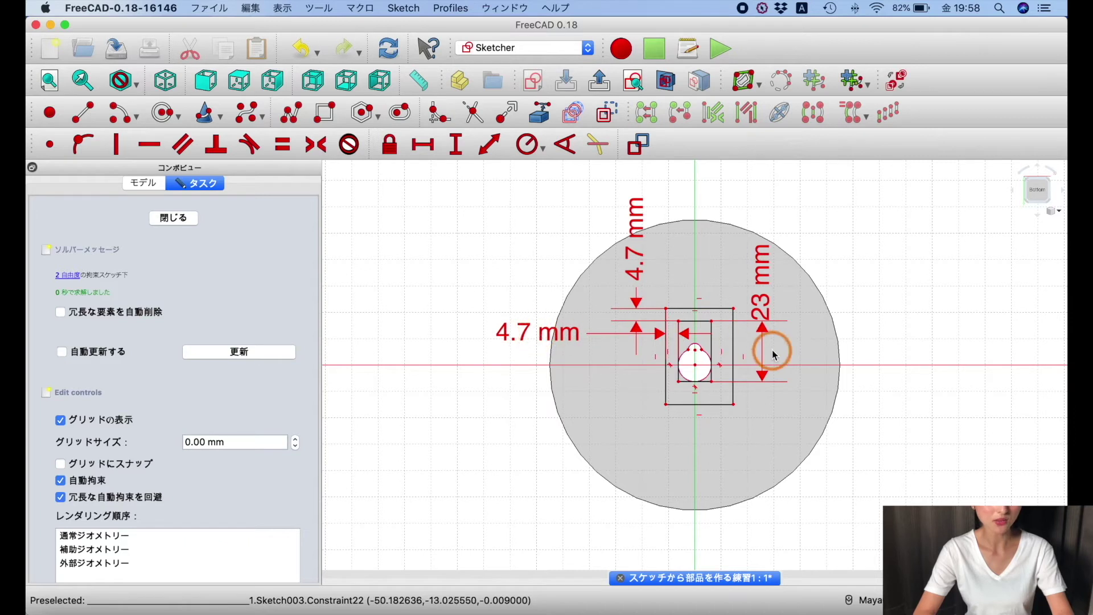
click(734, 405)
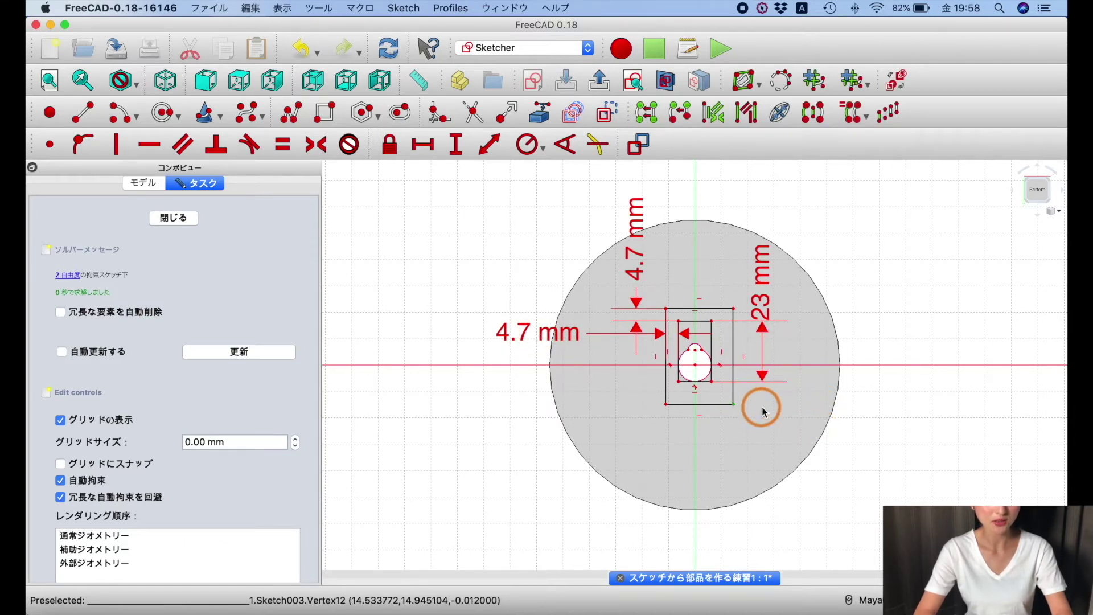
click(712, 385)
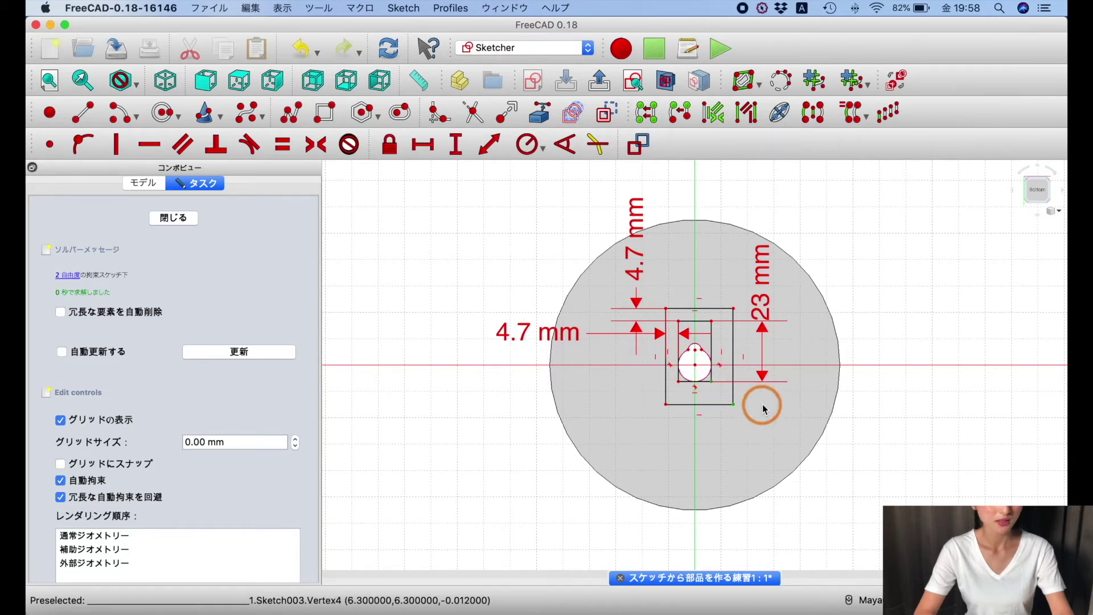
Add a 4.7 mm vertical offset between the rectangles' bottoms
click(457, 145)
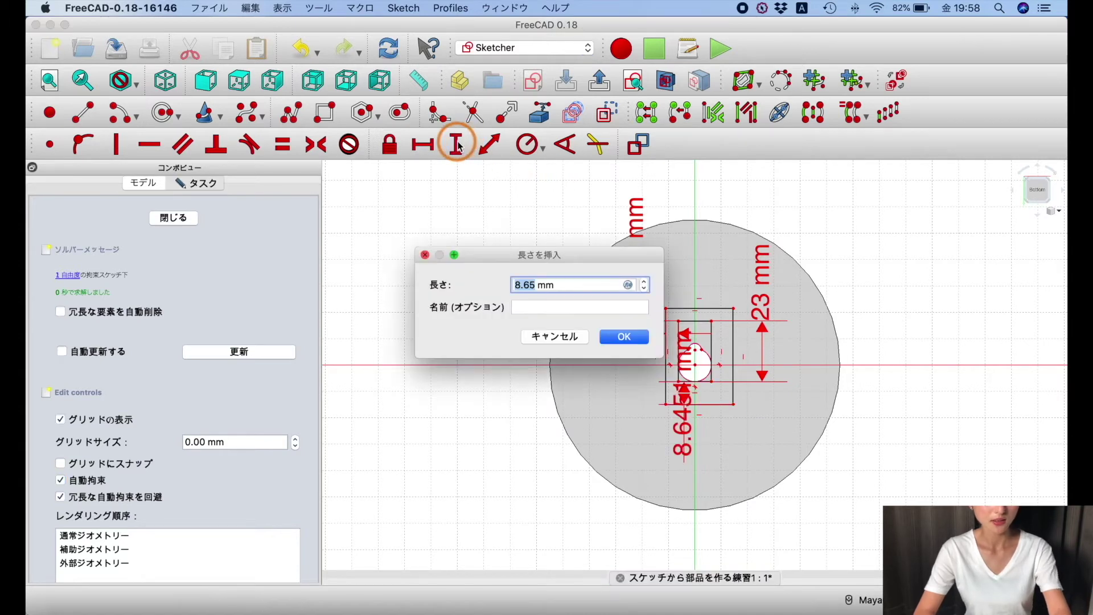
text(4.7)
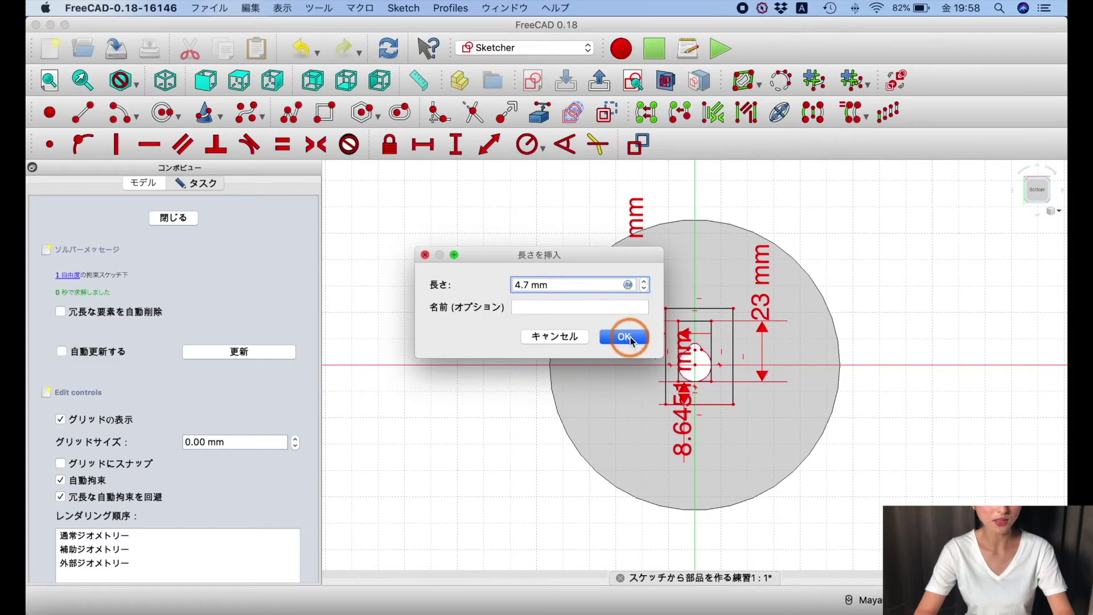
click(631, 337)
drag(684, 410, 685, 481)
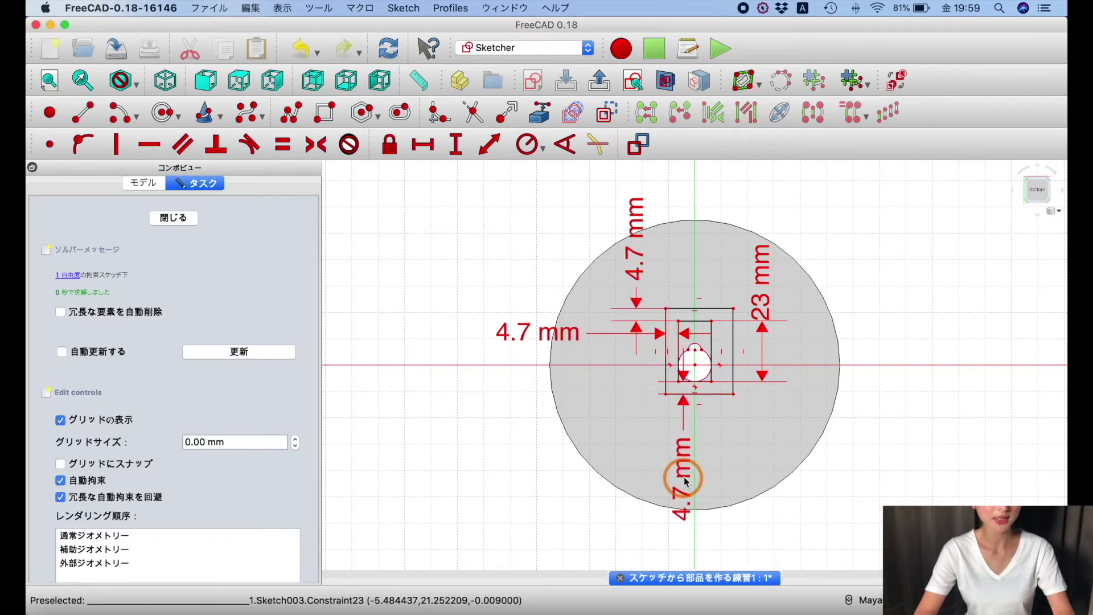
Add a 4.7 mm horizontal offset on the right side and close the sketch
click(733, 395)
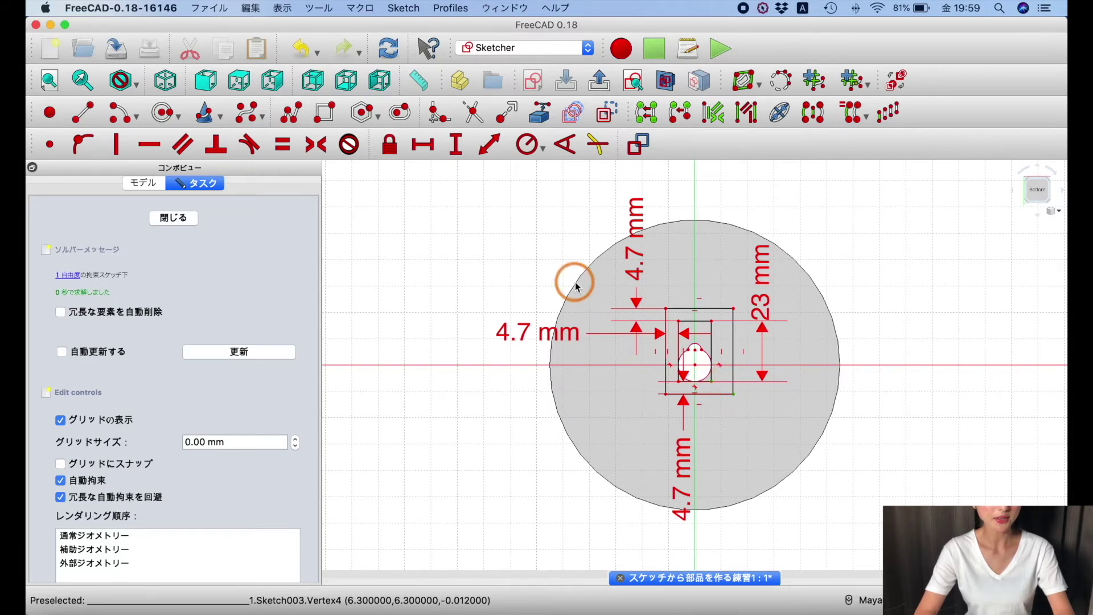
click(424, 145)
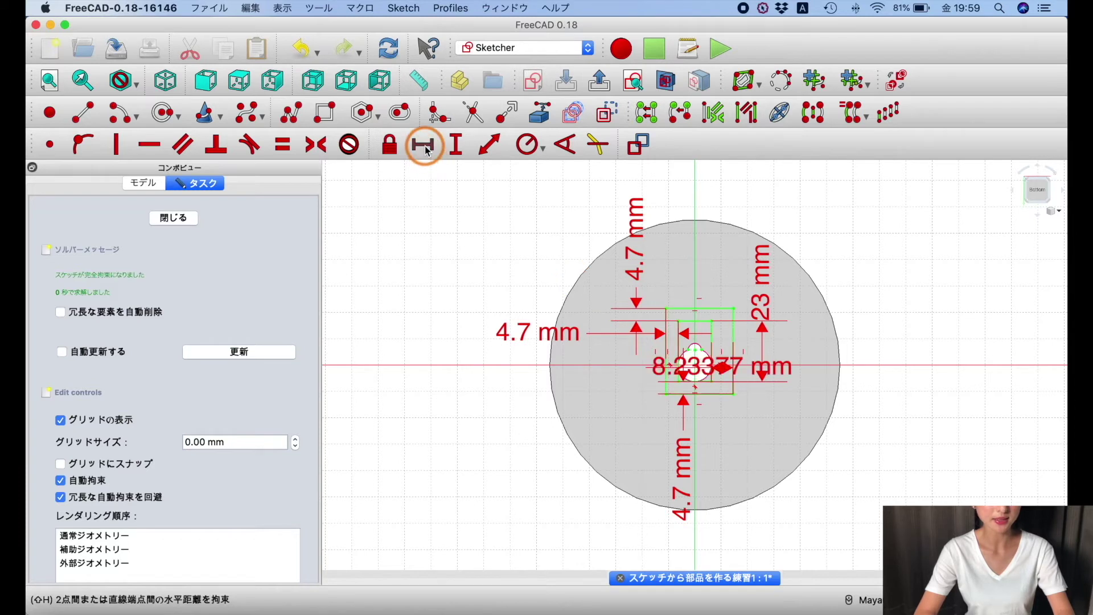
text(4.7)
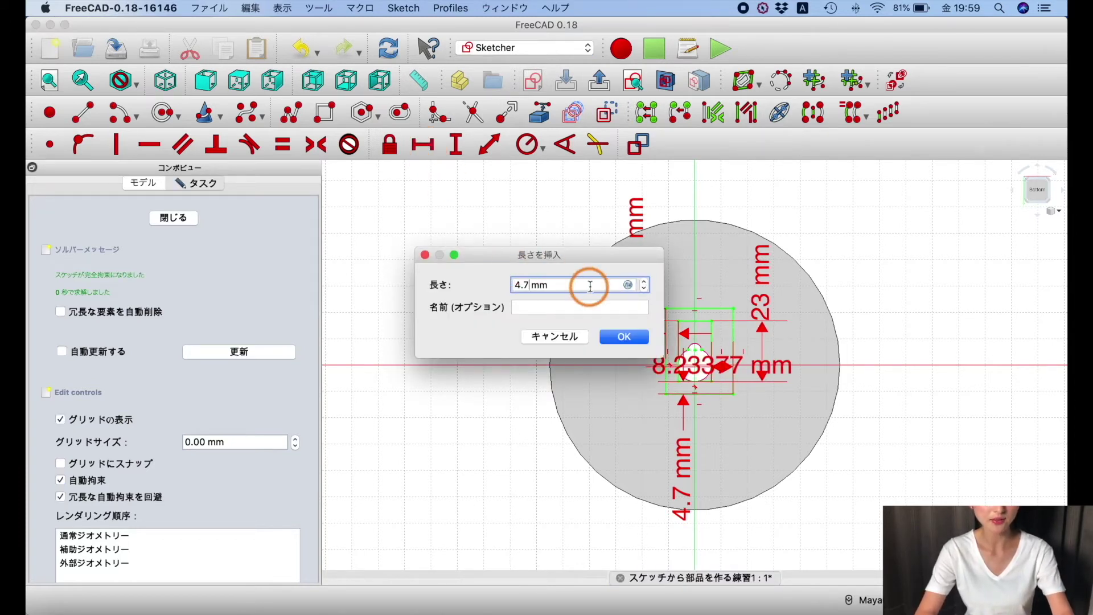
click(623, 339)
click(699, 364)
click(709, 365)
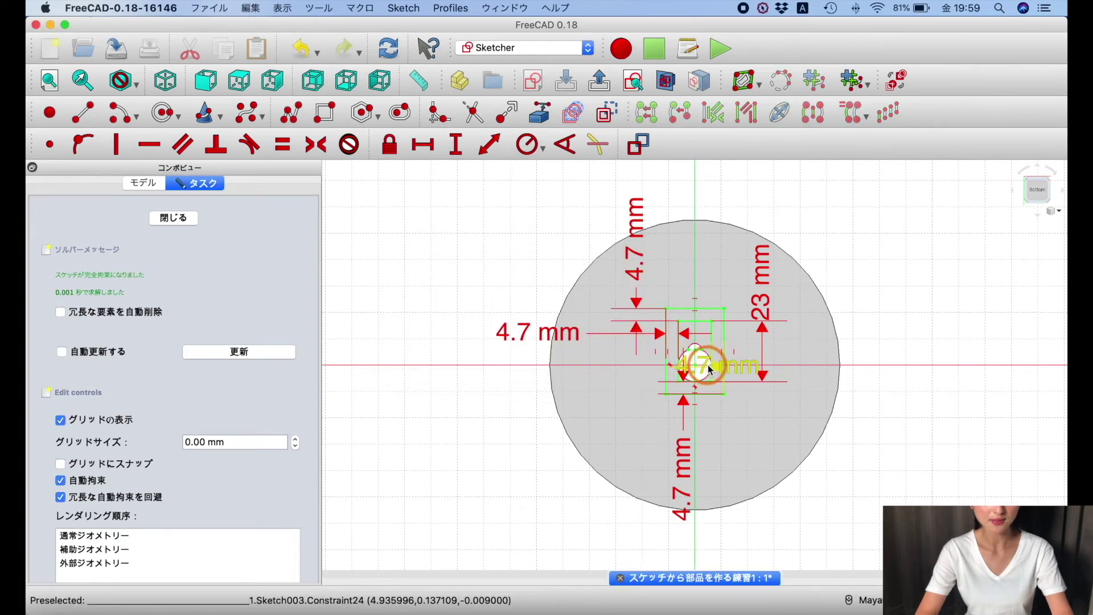
drag(766, 419, 779, 436)
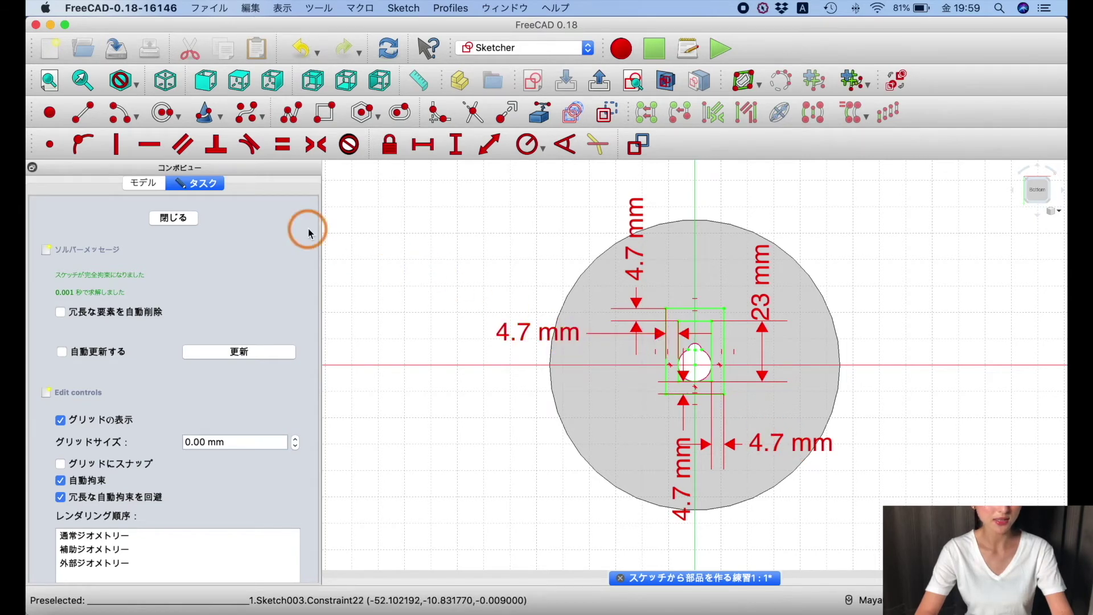
click(187, 217)
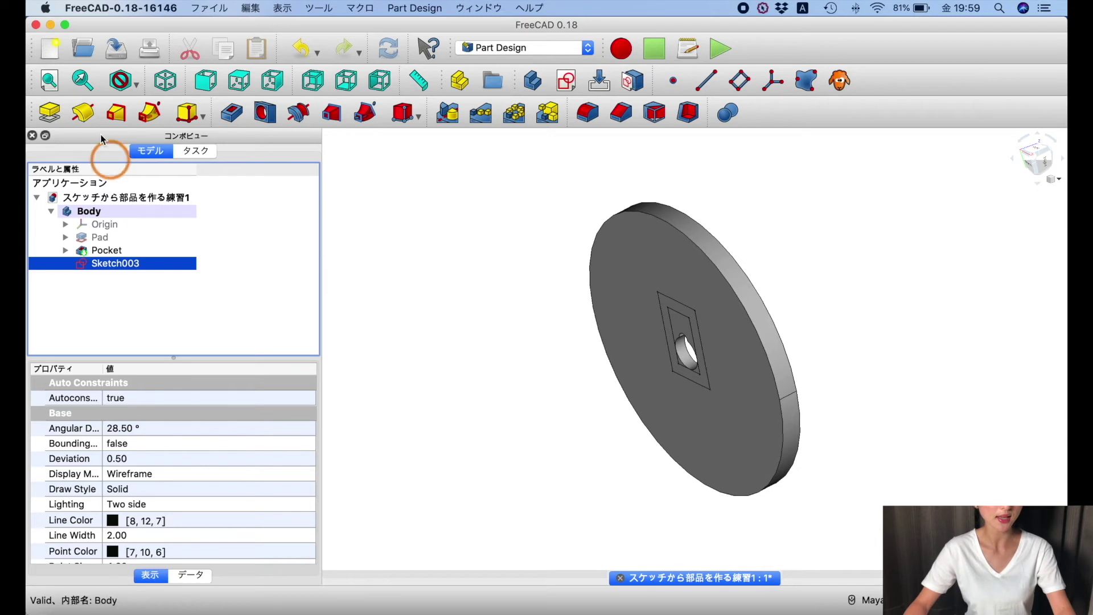
Pad Sketch003 by 4.3 mm into the raised frame Pad001
click(49, 116)
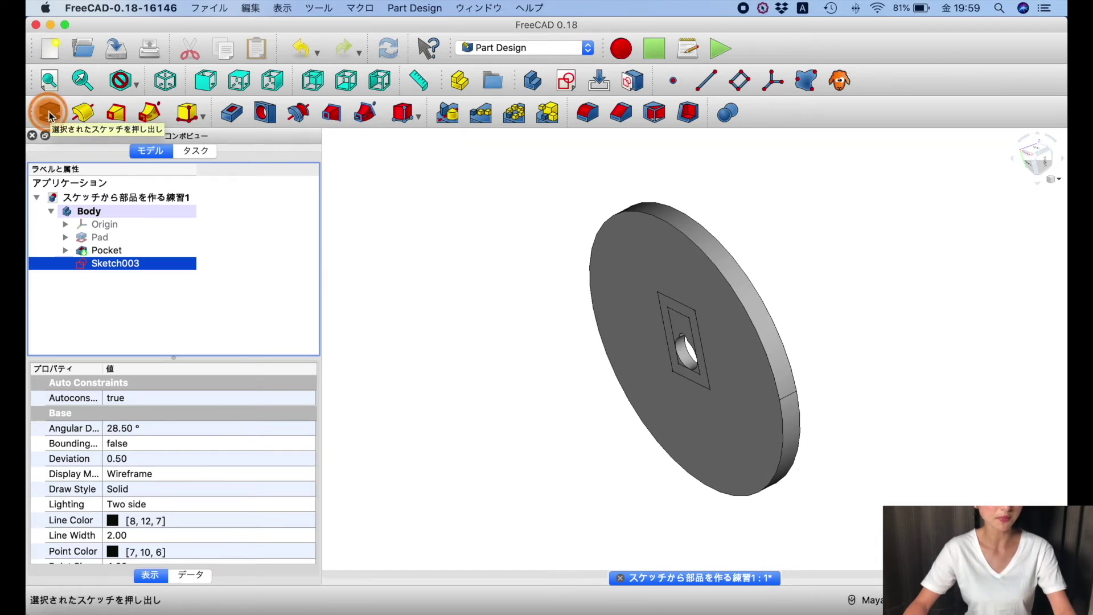
click(50, 116)
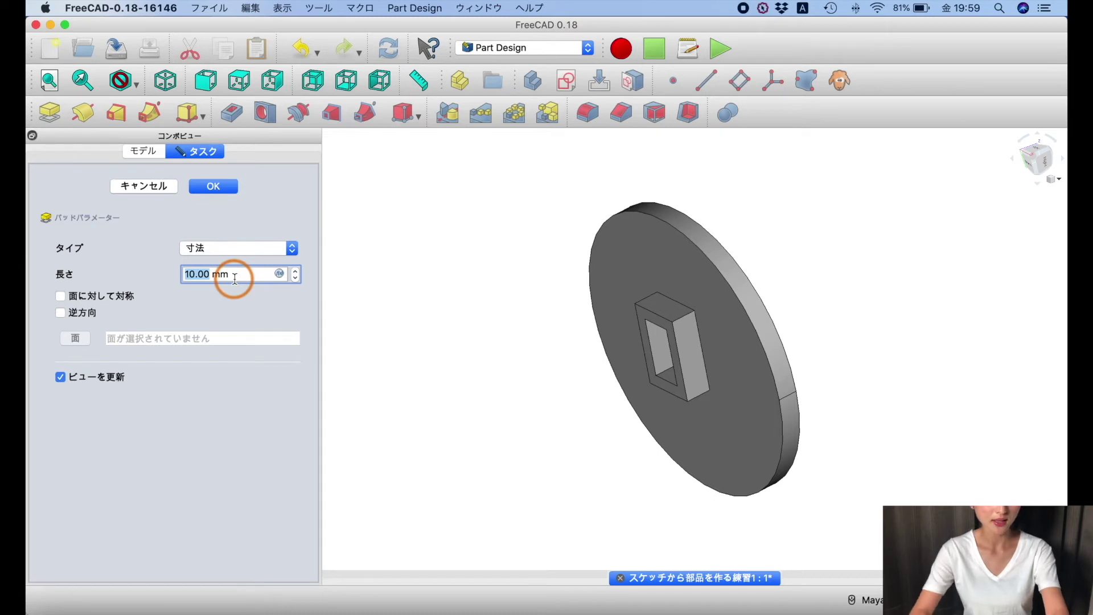
text(4.3)
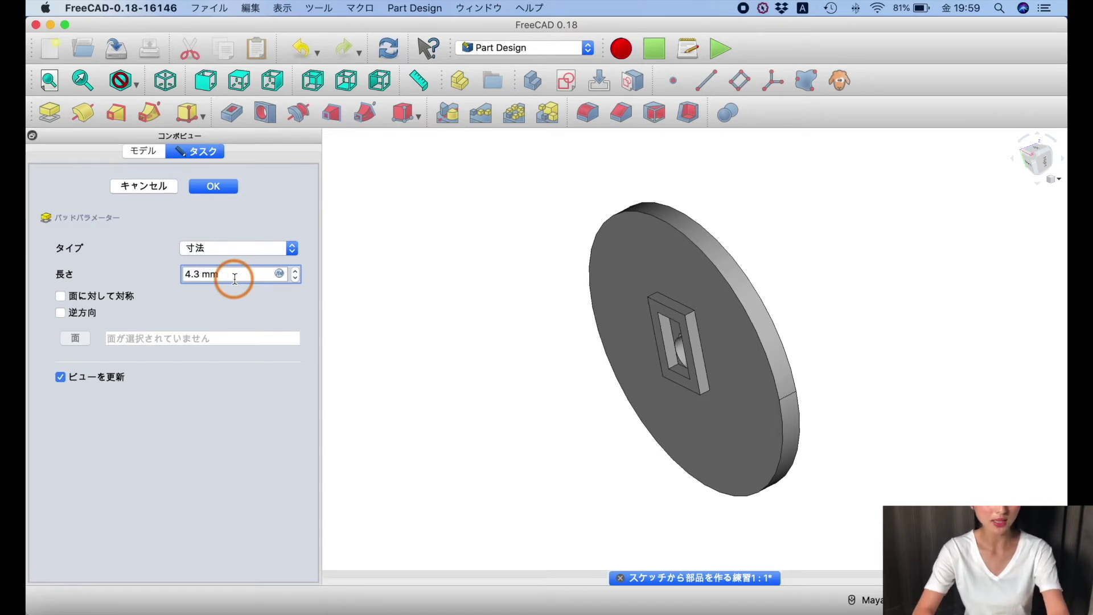
click(223, 187)
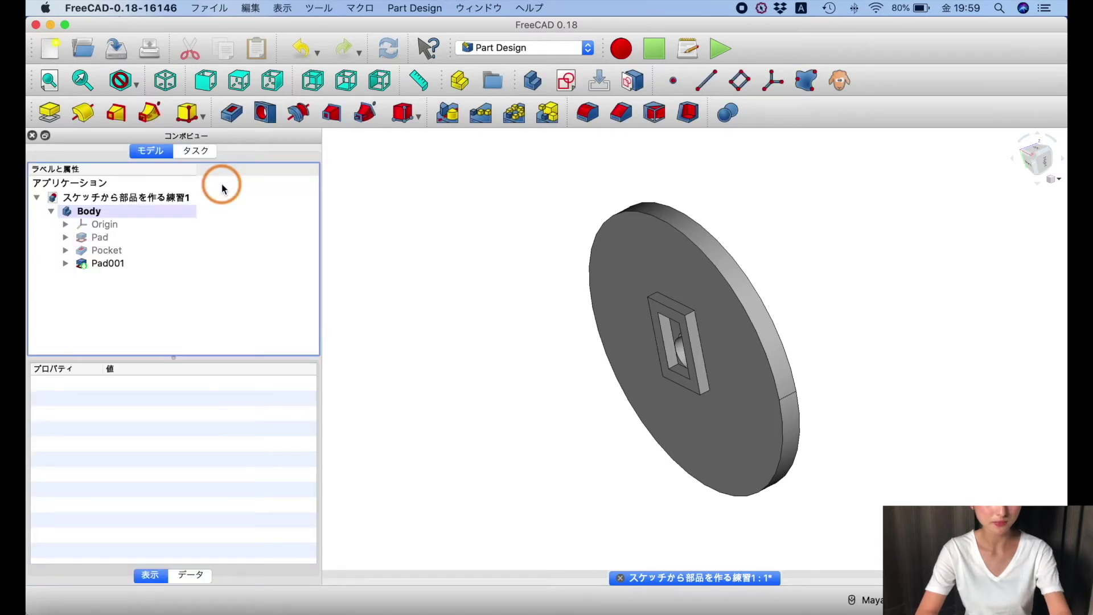
alt+drag(530, 432, 575, 418)
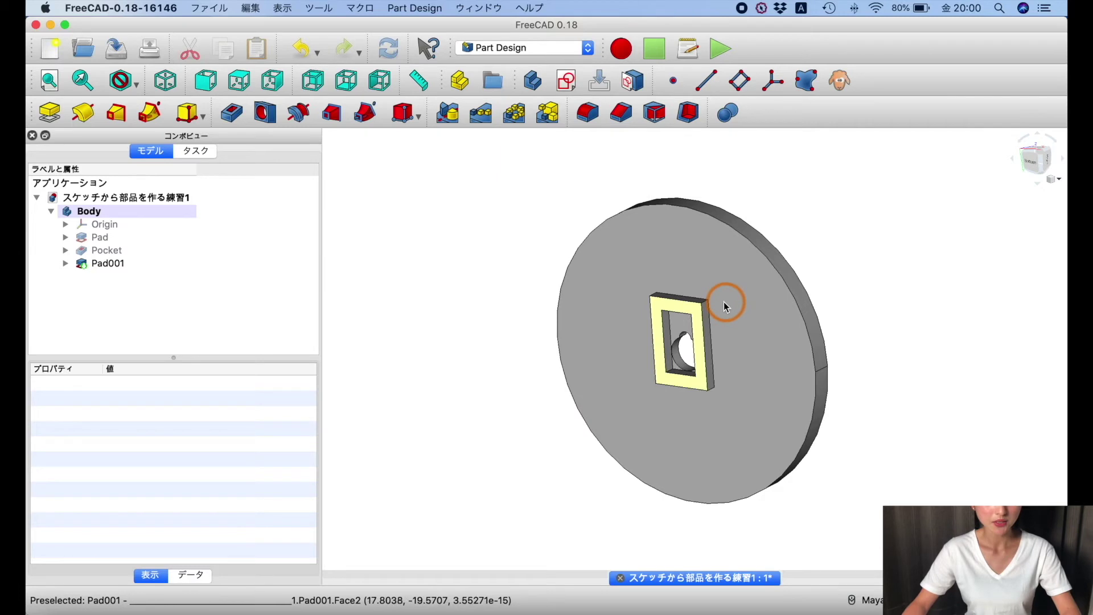
Start a sketch on Pad001's top face, referencing the frame's top and bottom outer edges as external geometry
click(698, 313)
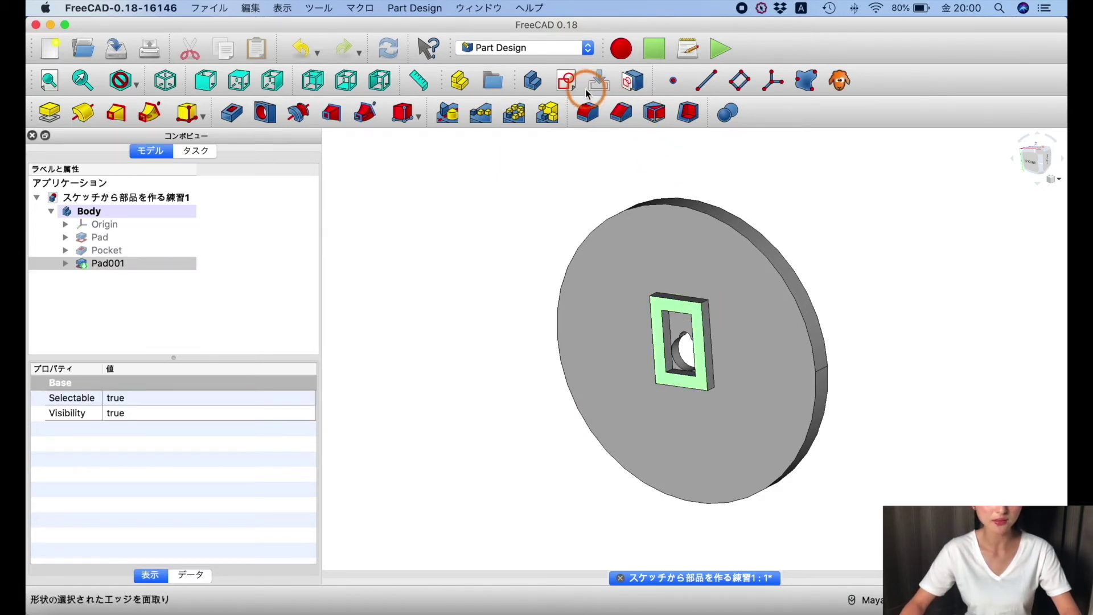
click(568, 83)
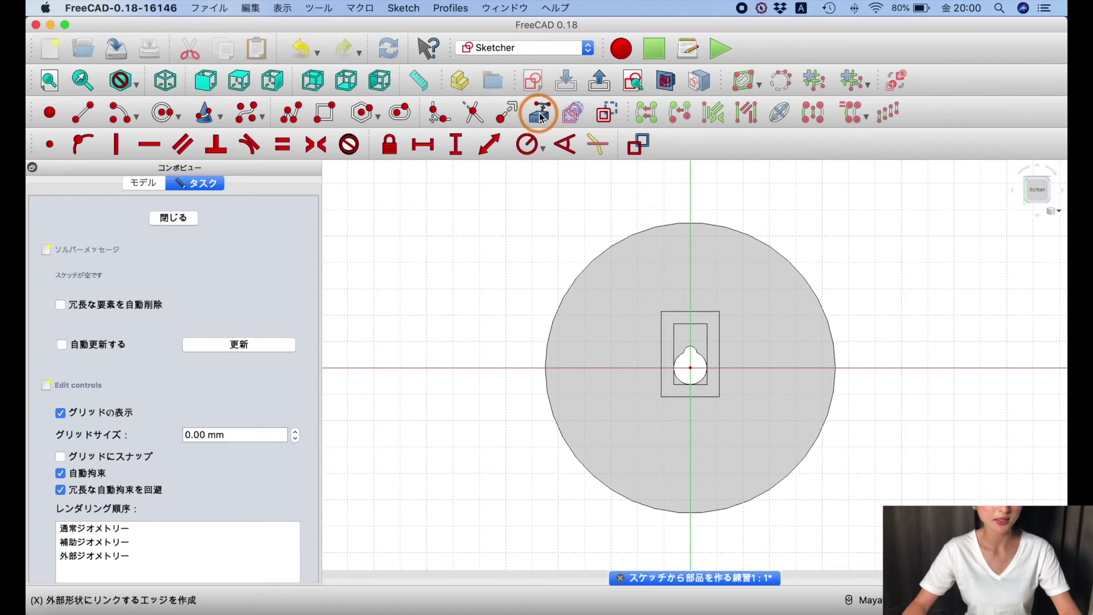
click(705, 311)
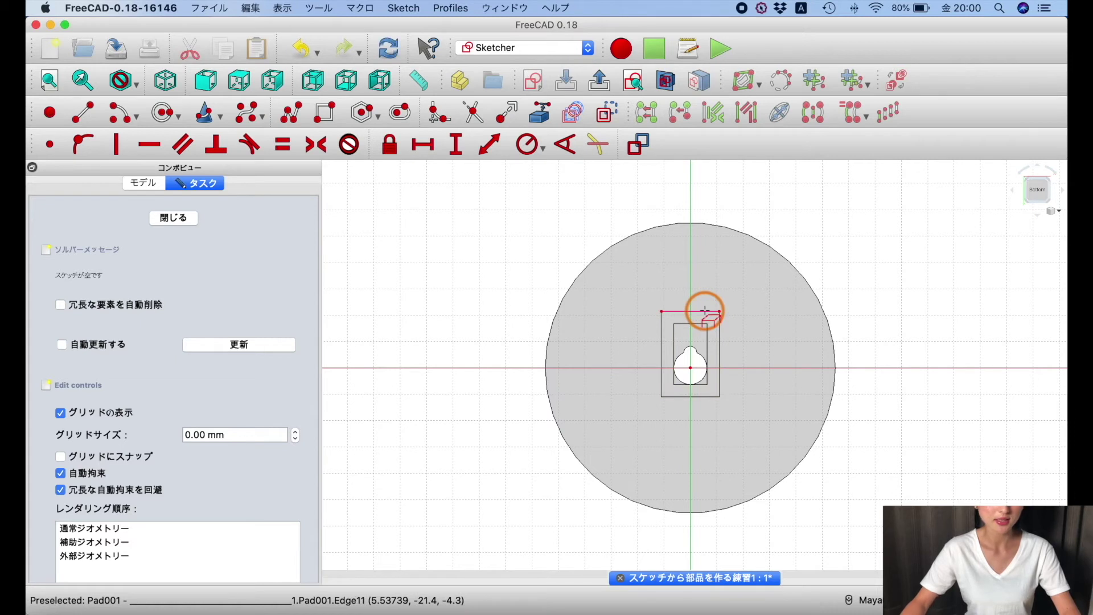
click(702, 397)
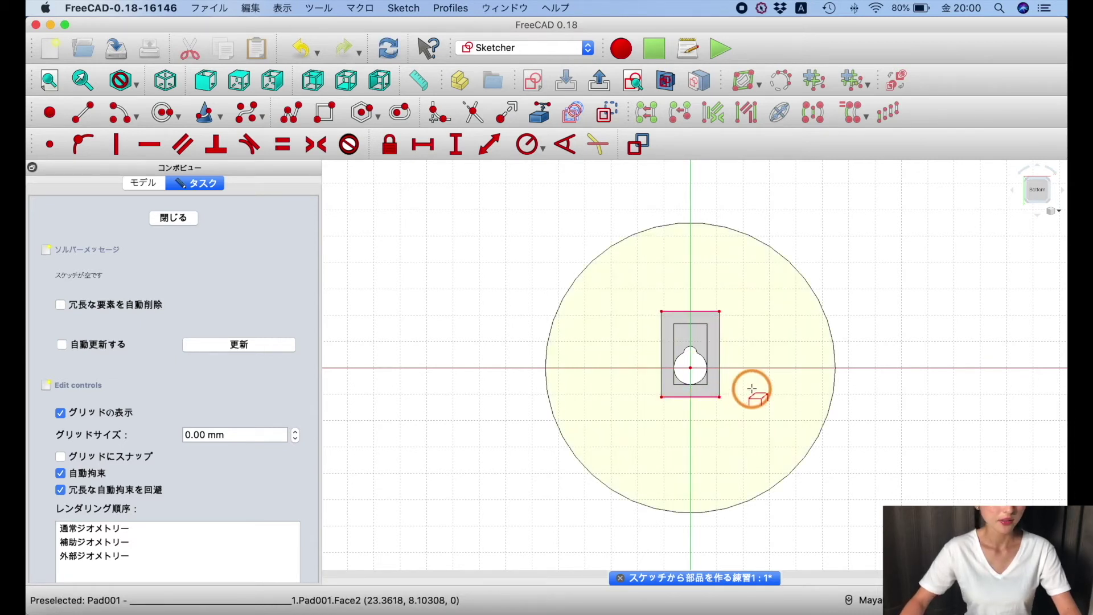
click(167, 117)
scroll(693, 317, up, 5)
scroll(693, 318, down, 2)
scroll(694, 319, down, 1)
scroll(694, 322, down, 1)
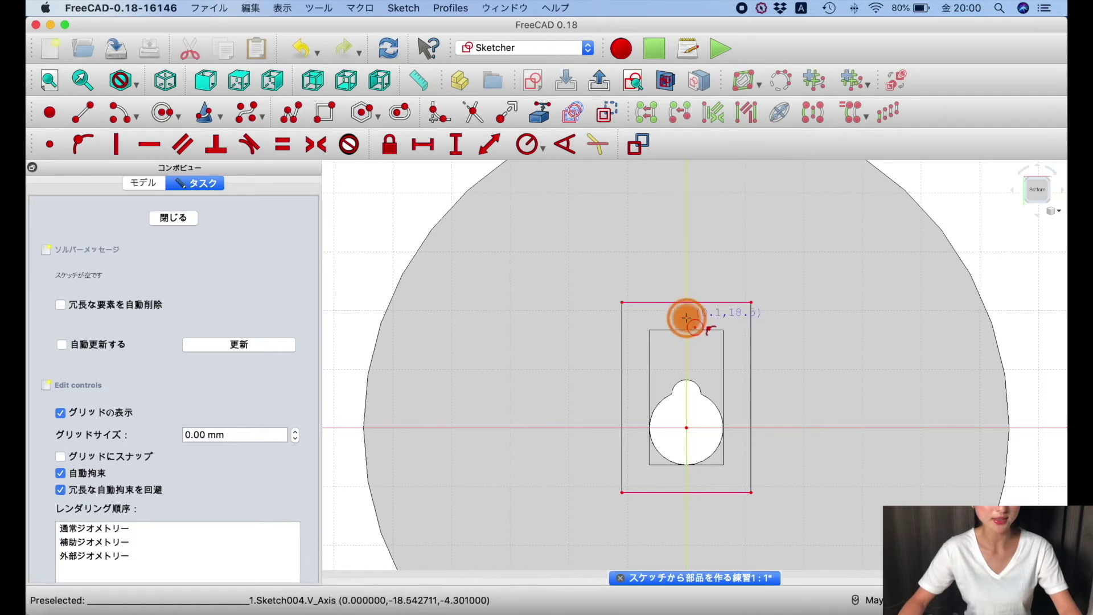
Draw two small circles on the vertical axis, one near the frame's top edge and one near its bottom
click(686, 318)
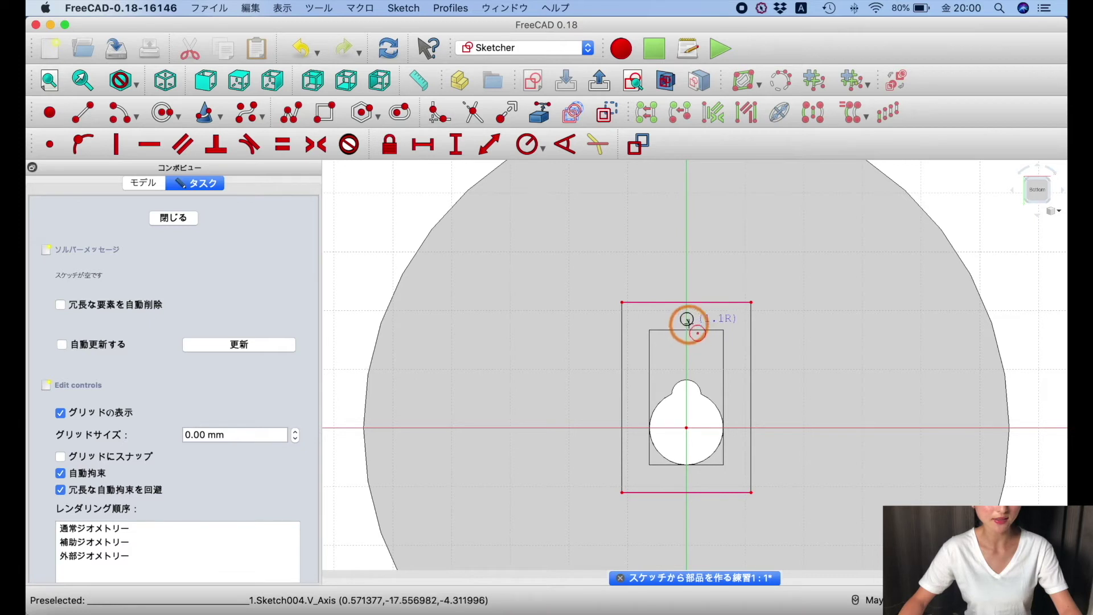
click(688, 324)
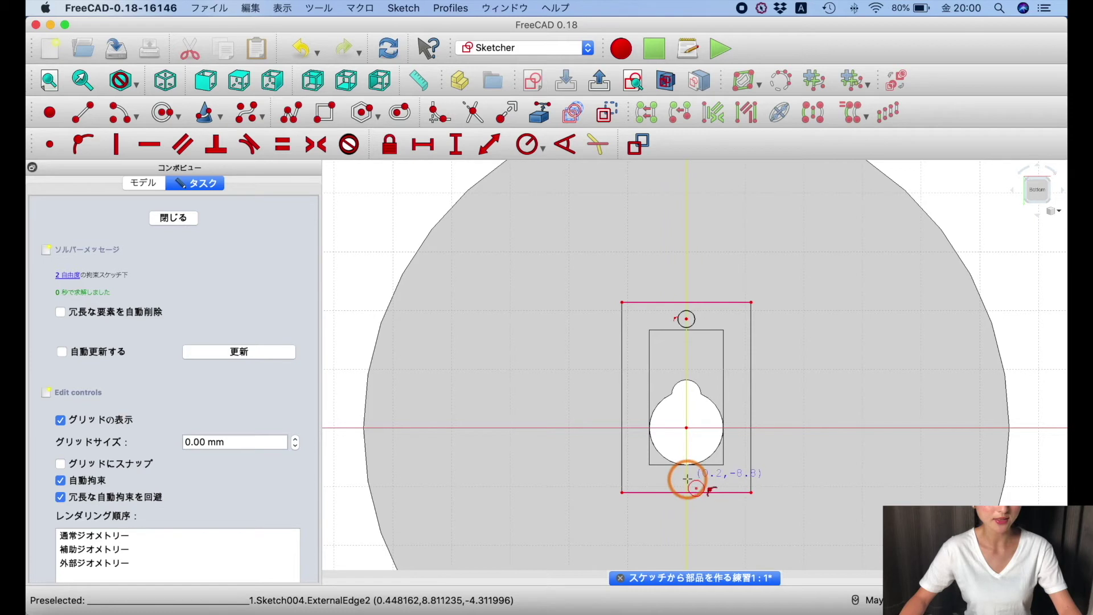
click(687, 478)
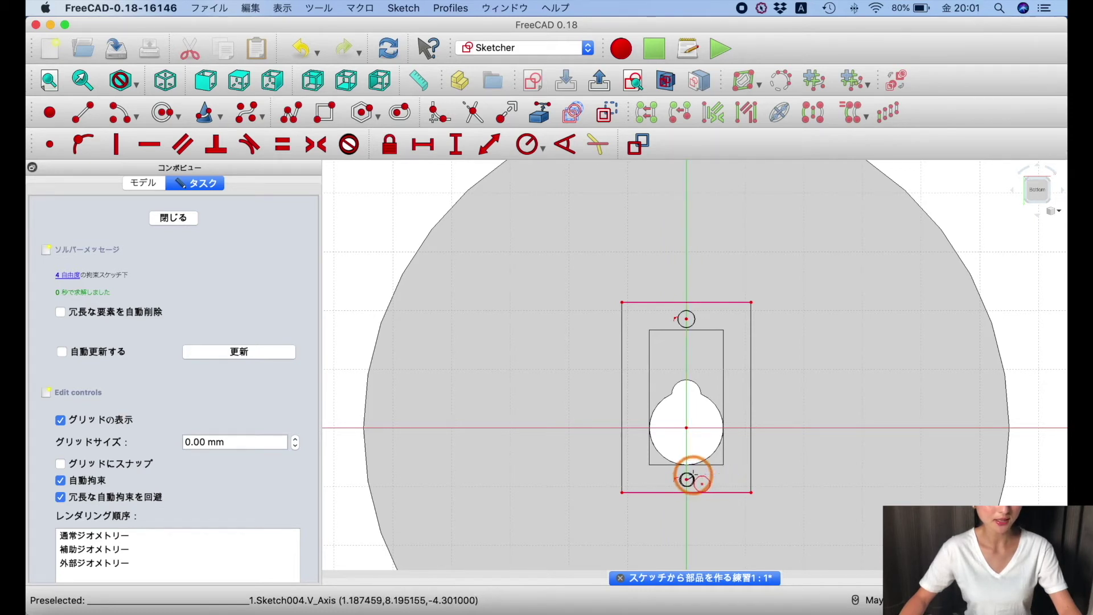
click(694, 475)
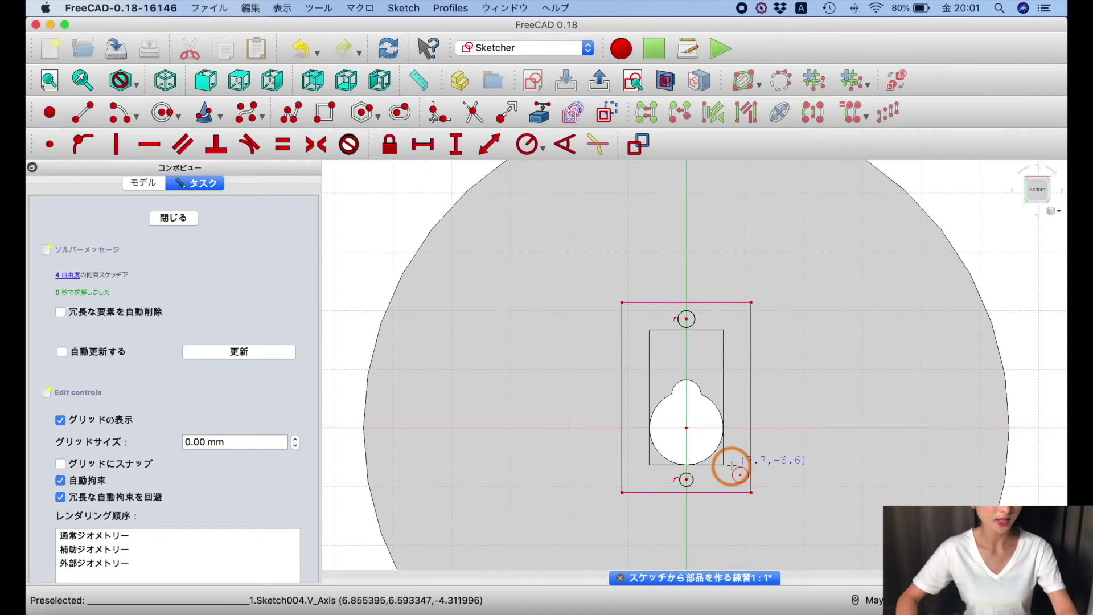
right_click(732, 468)
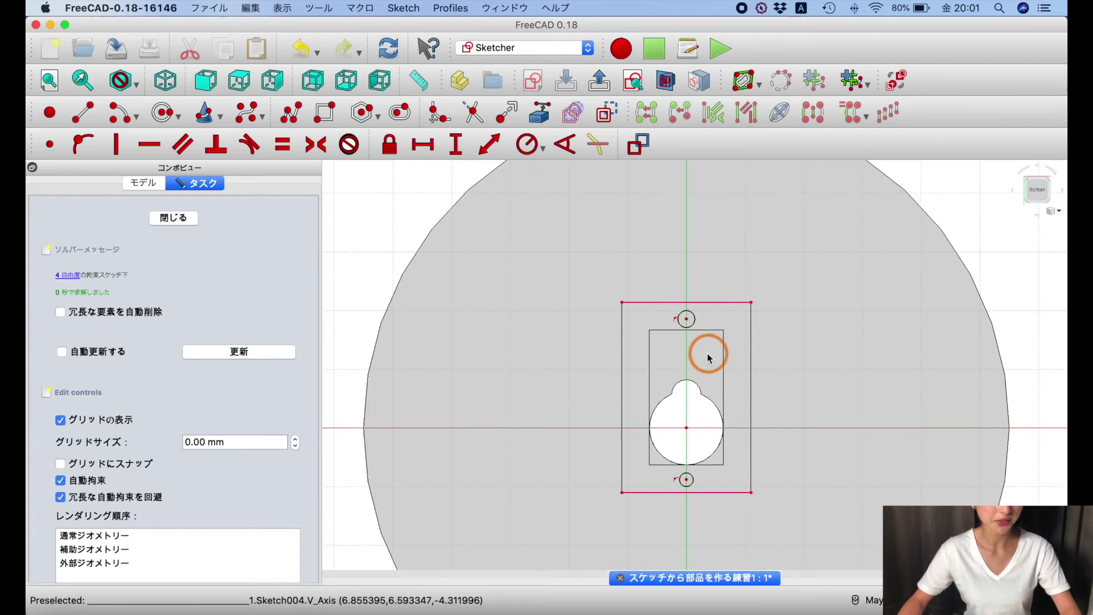
click(687, 320)
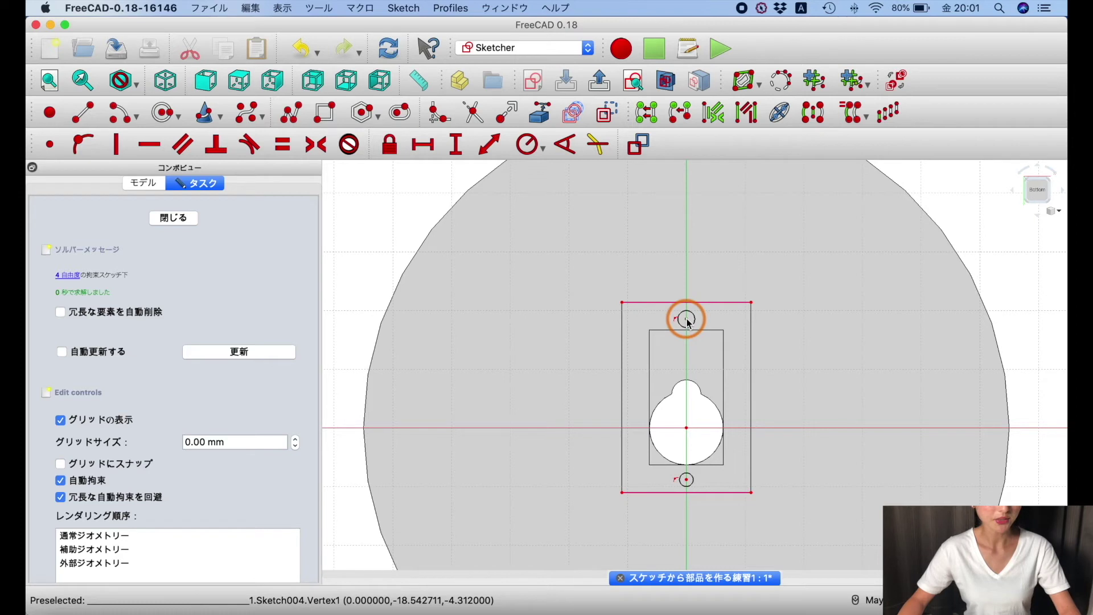
click(752, 302)
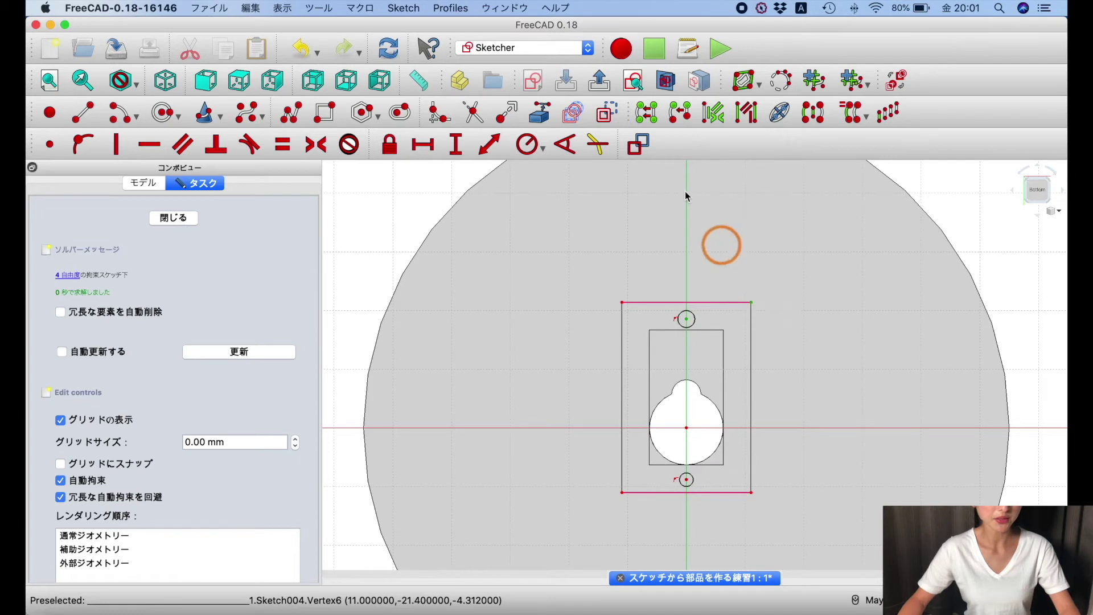
Constrain the top and bottom circle centres 2.3 mm vertically from the frame's outer corners
click(462, 152)
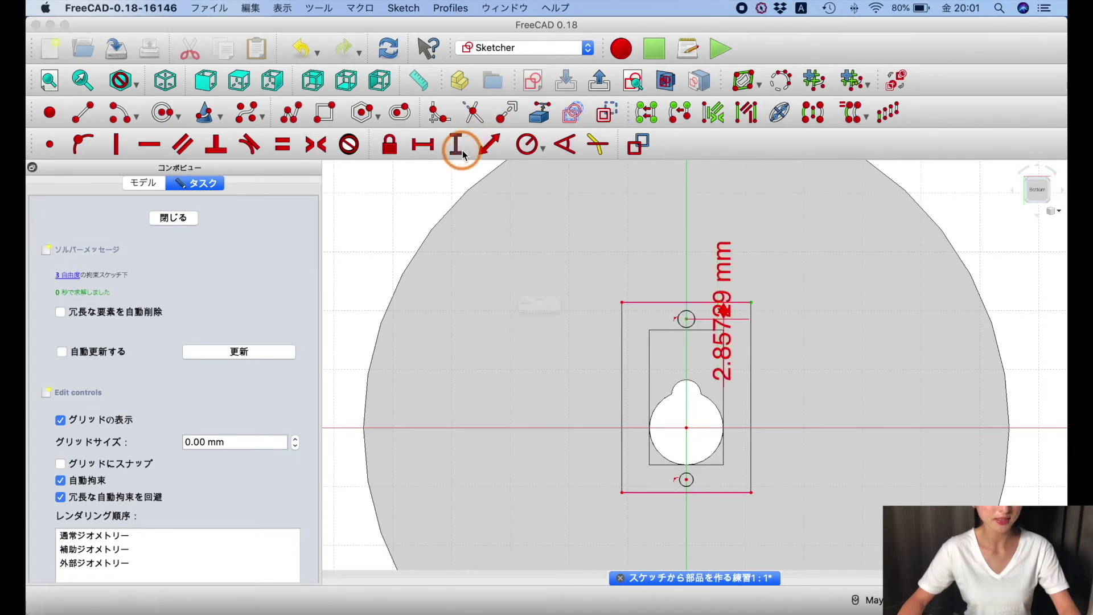
text(2.3)
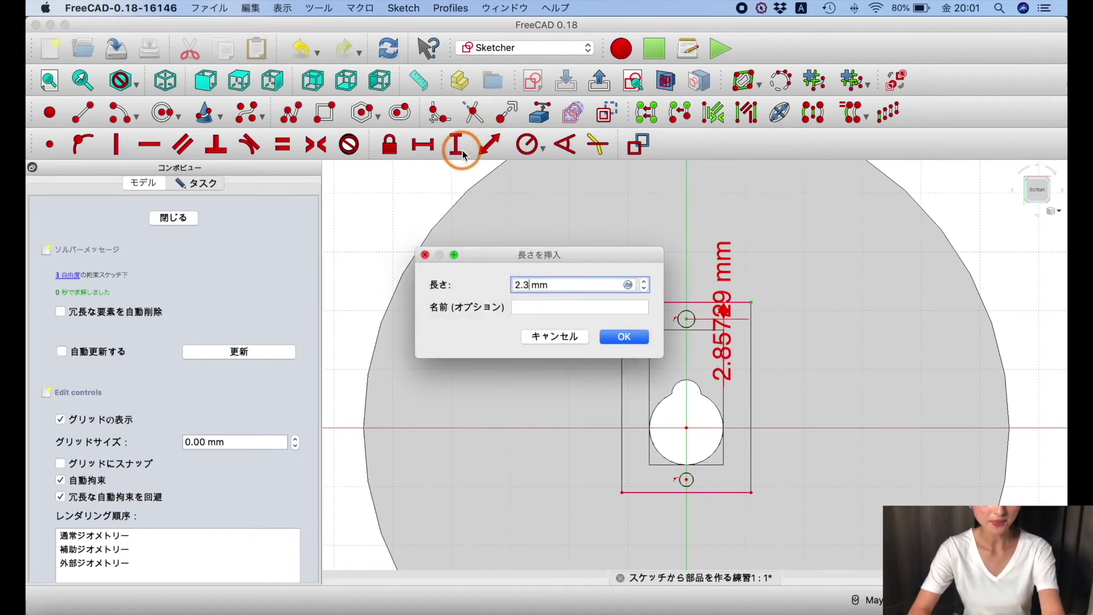
click(625, 337)
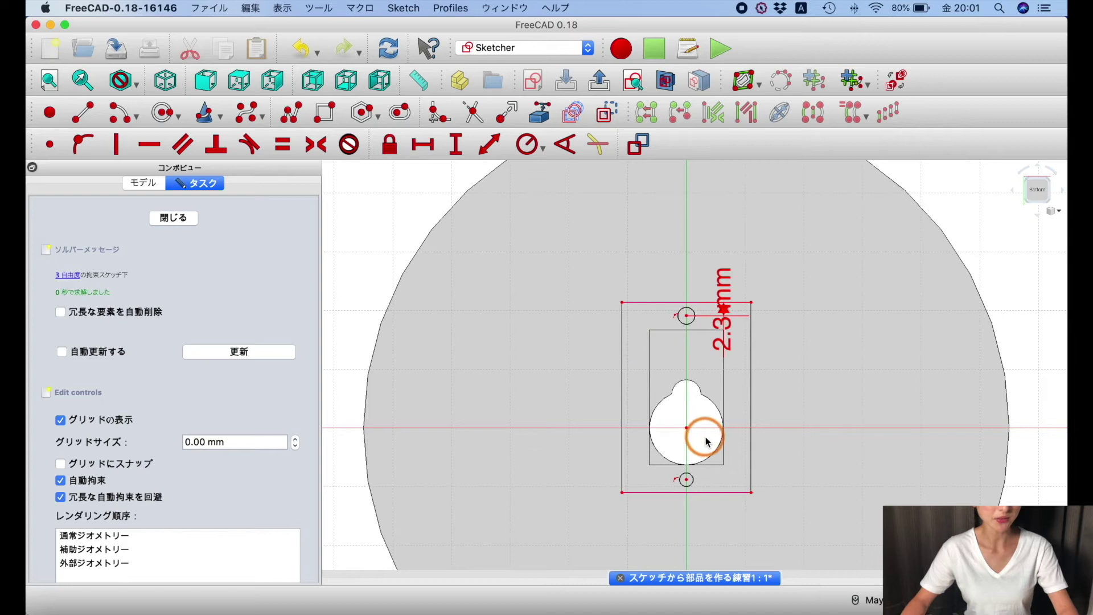
click(688, 482)
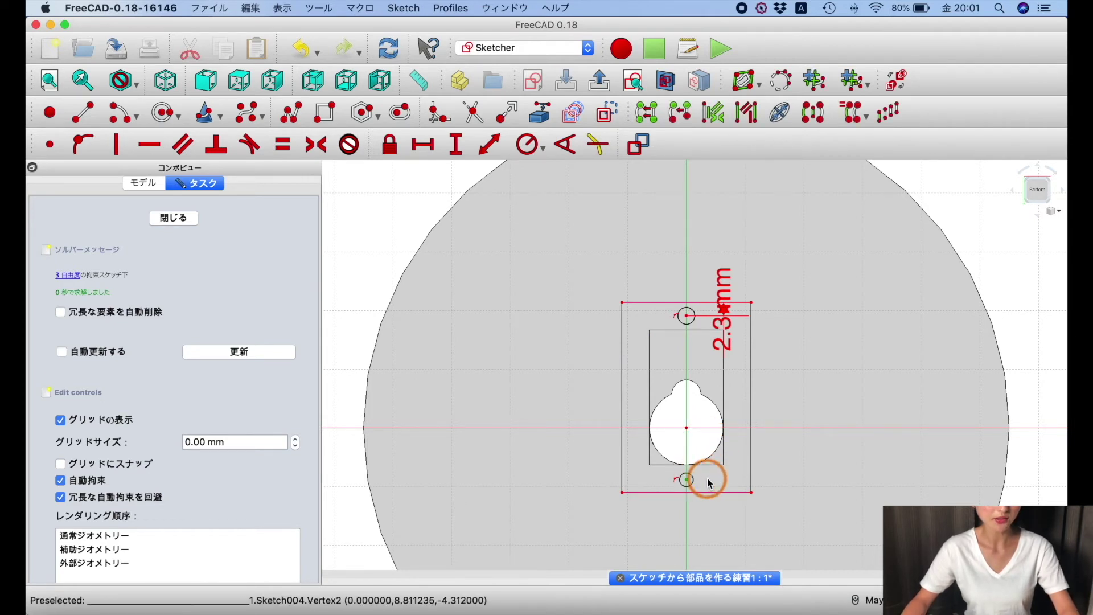
click(751, 492)
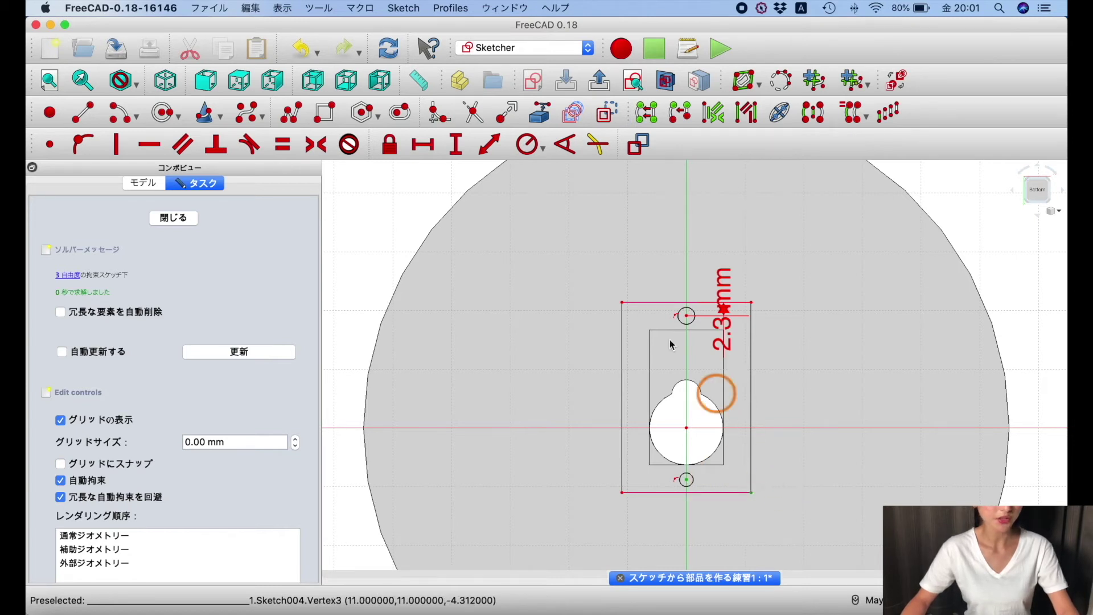
click(455, 145)
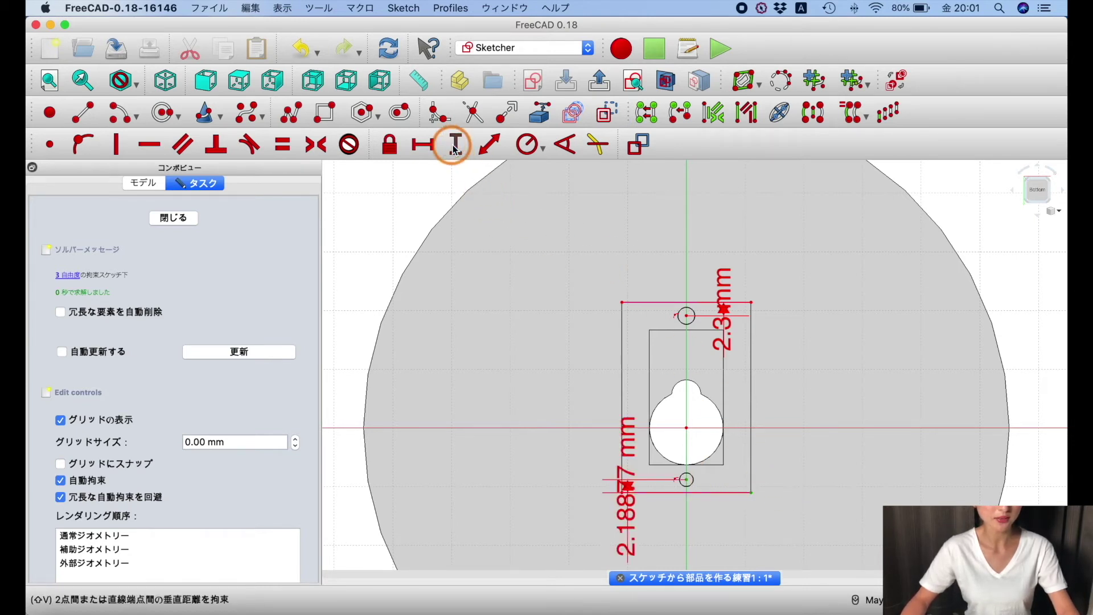
text(2.3)
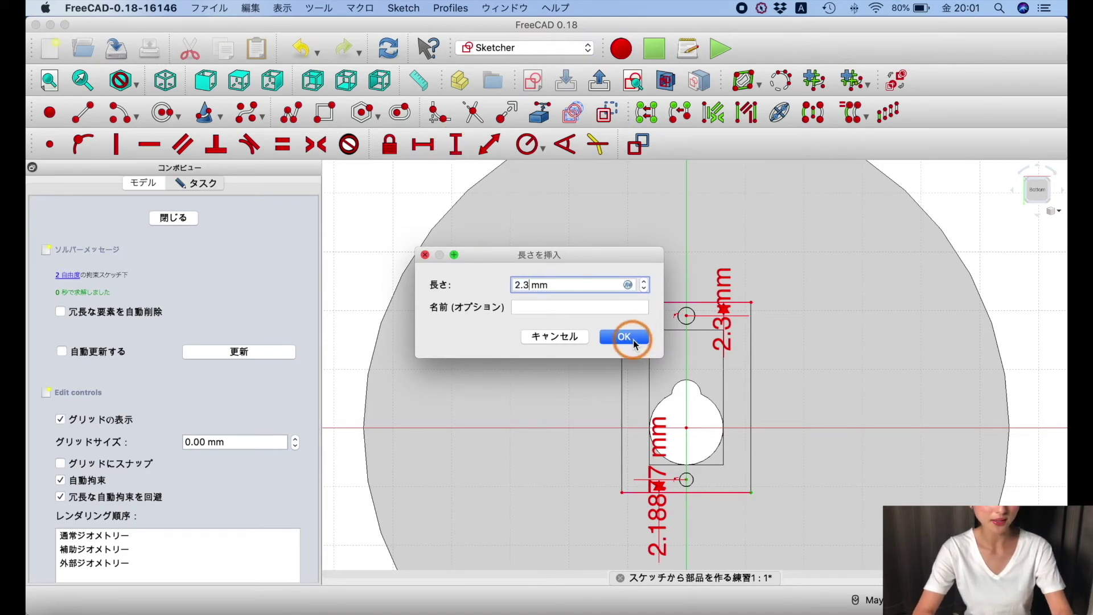
click(634, 340)
Move both 2.3 mm dimension labels out to the right of the sketch
drag(719, 304, 853, 274)
drag(705, 501, 896, 401)
drag(859, 246, 858, 243)
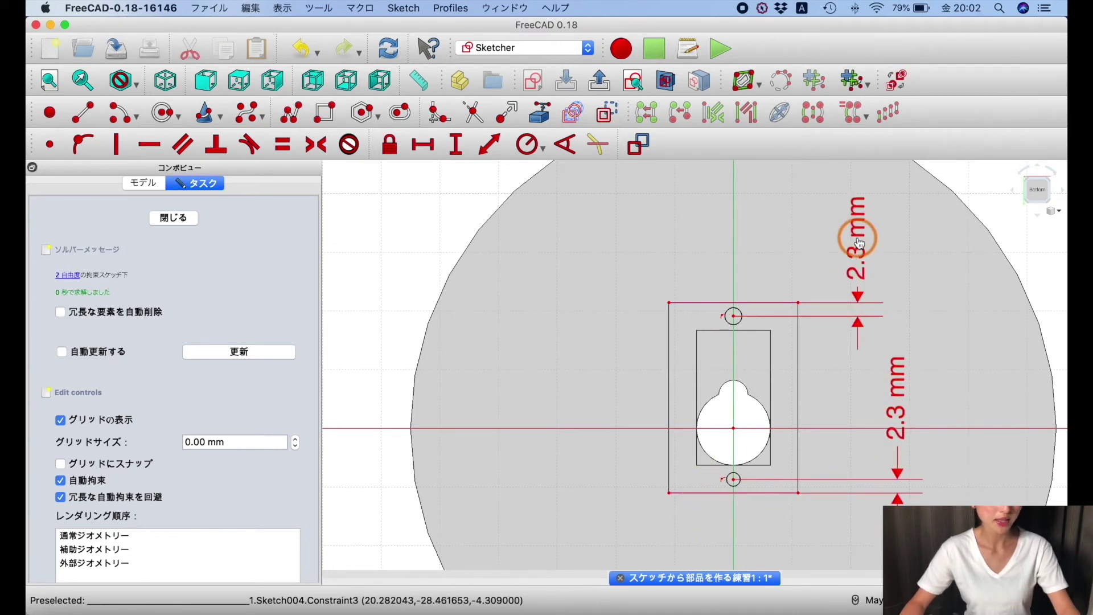
click(744, 318)
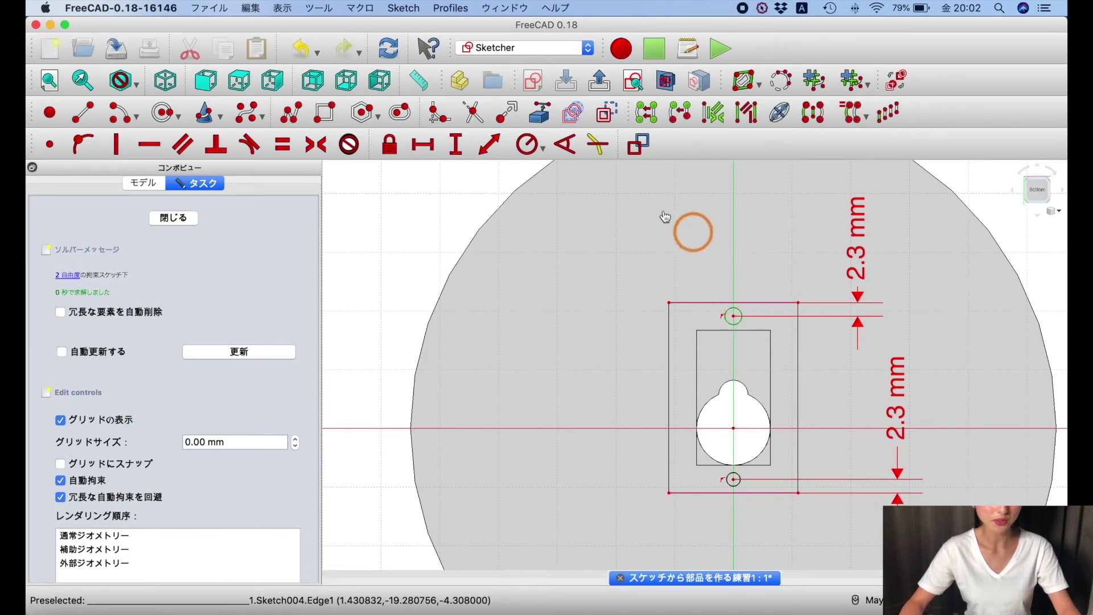
Give the top and bottom small circles a 0.8 mm radius each, move the labels aside, and close the sketch
click(543, 149)
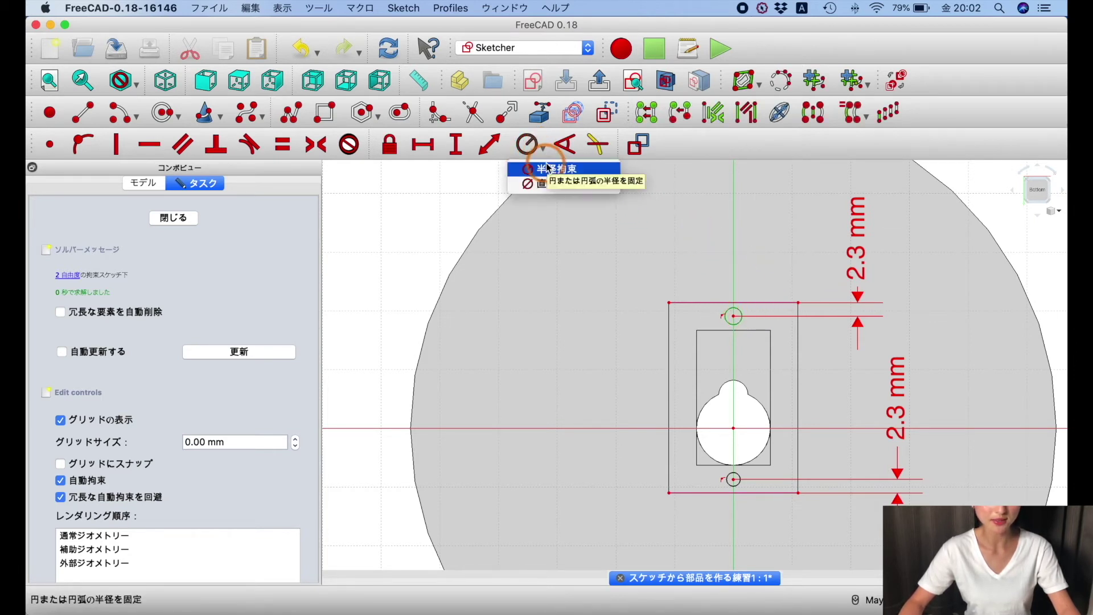
click(548, 169)
text(0.8)
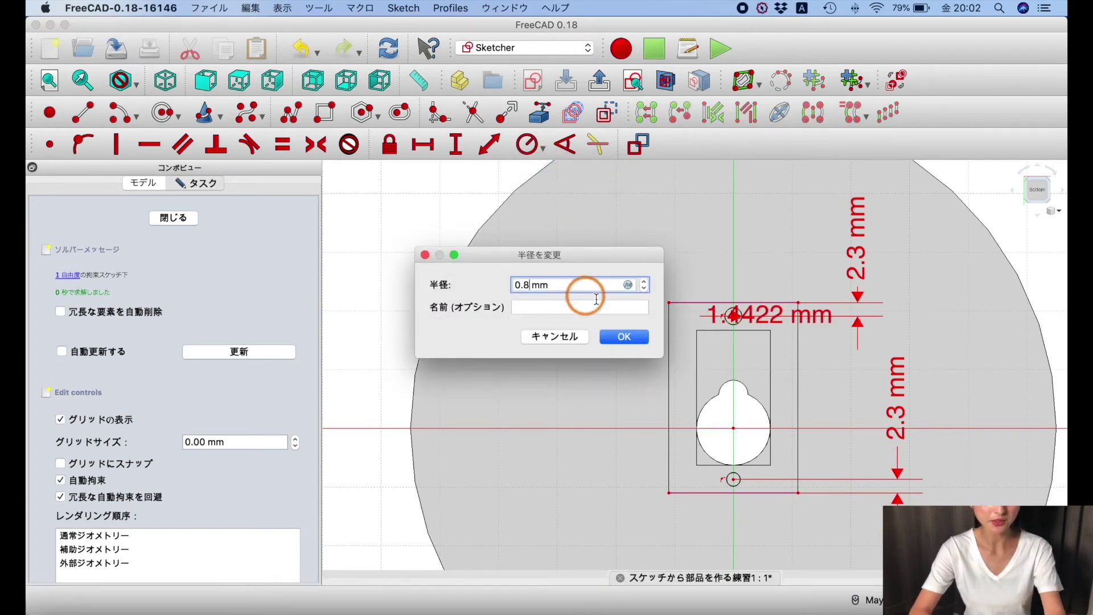
click(625, 337)
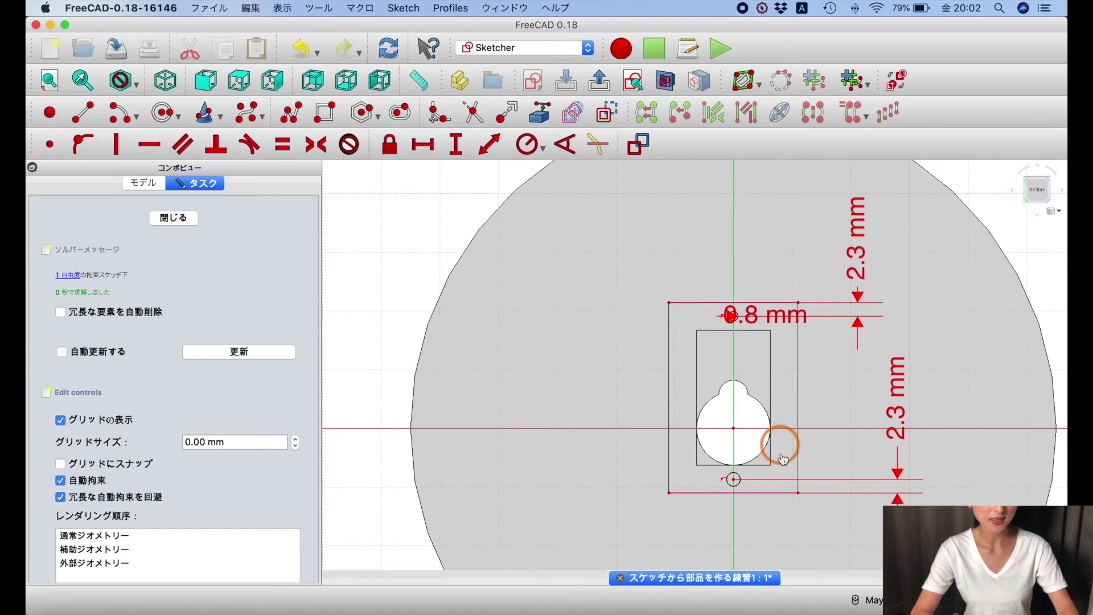
click(736, 480)
click(541, 149)
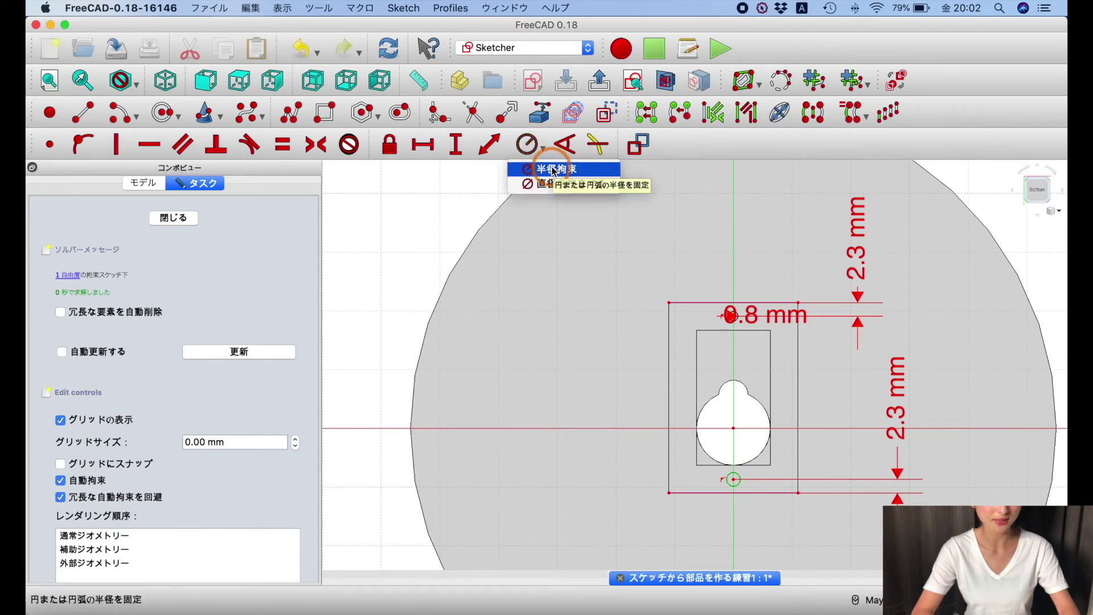
click(553, 170)
text(0.)
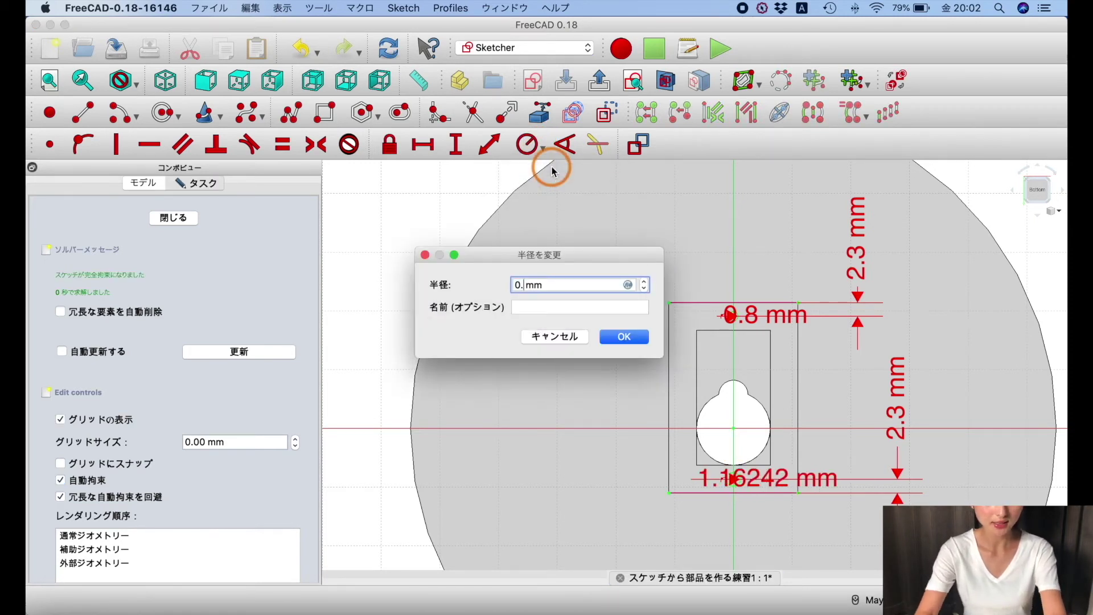
text(8)
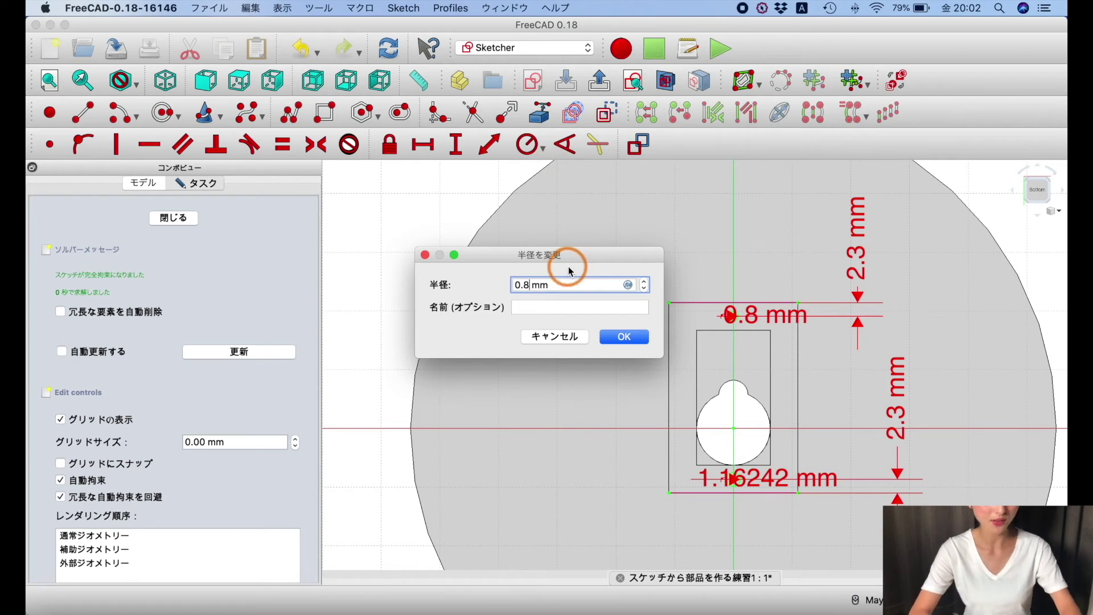
click(620, 337)
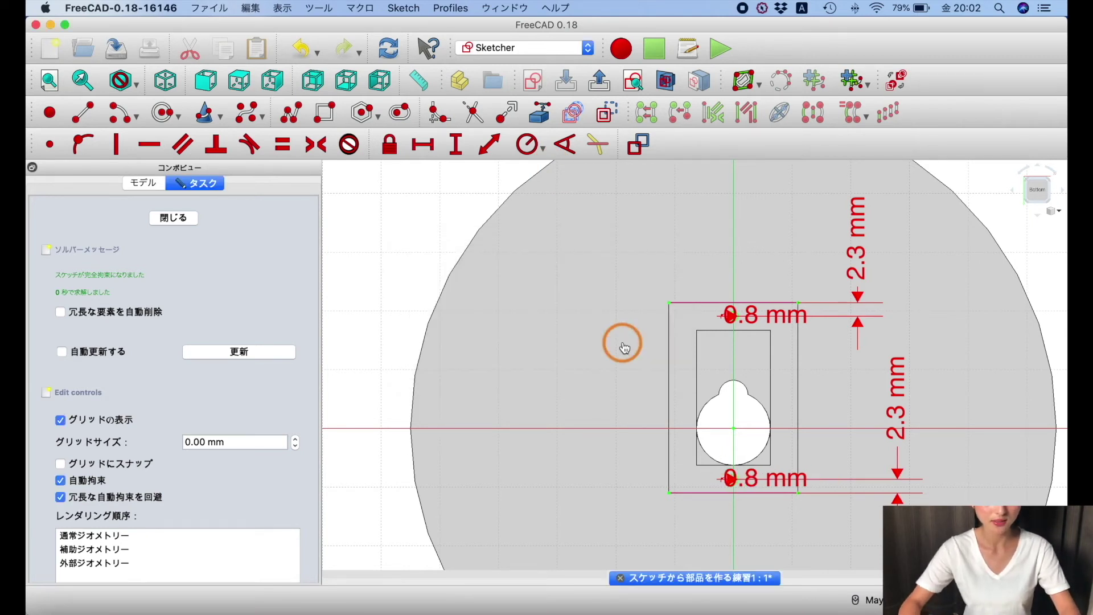
drag(778, 480, 825, 464)
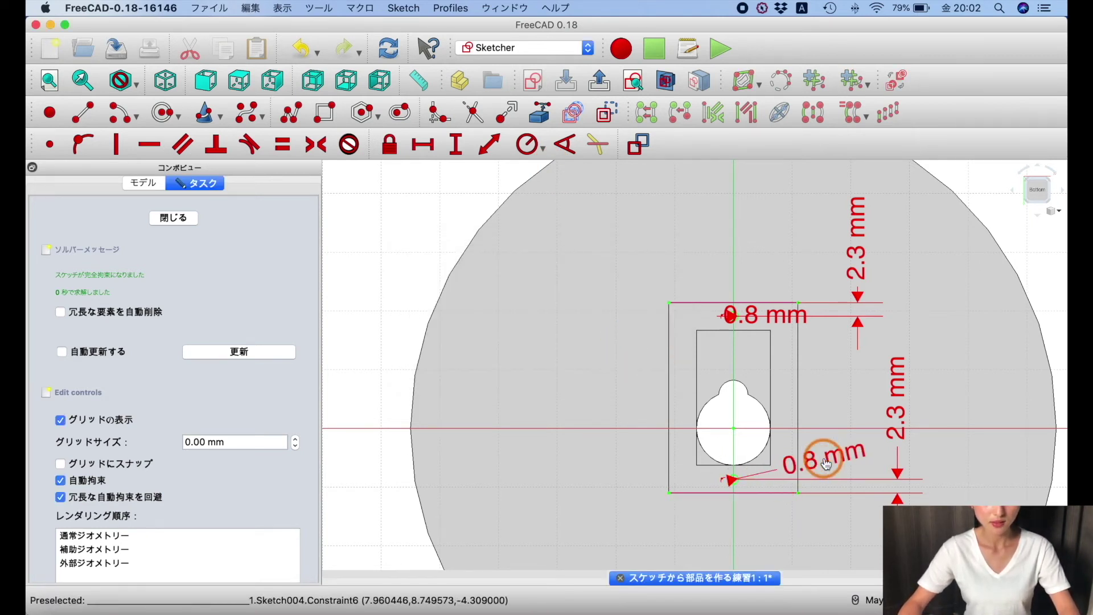
drag(753, 314, 794, 267)
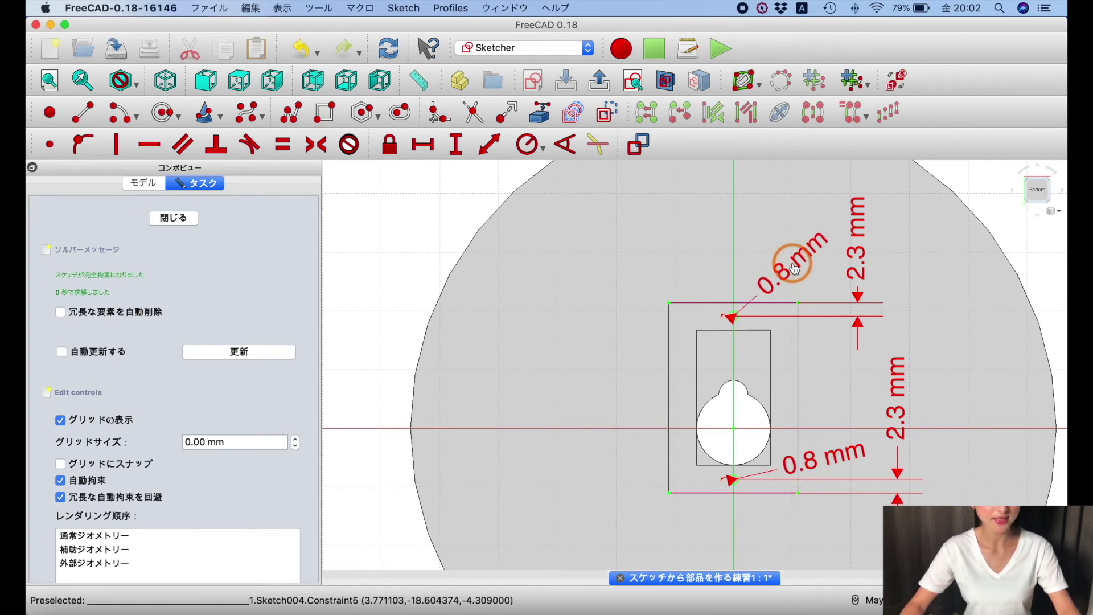
click(168, 221)
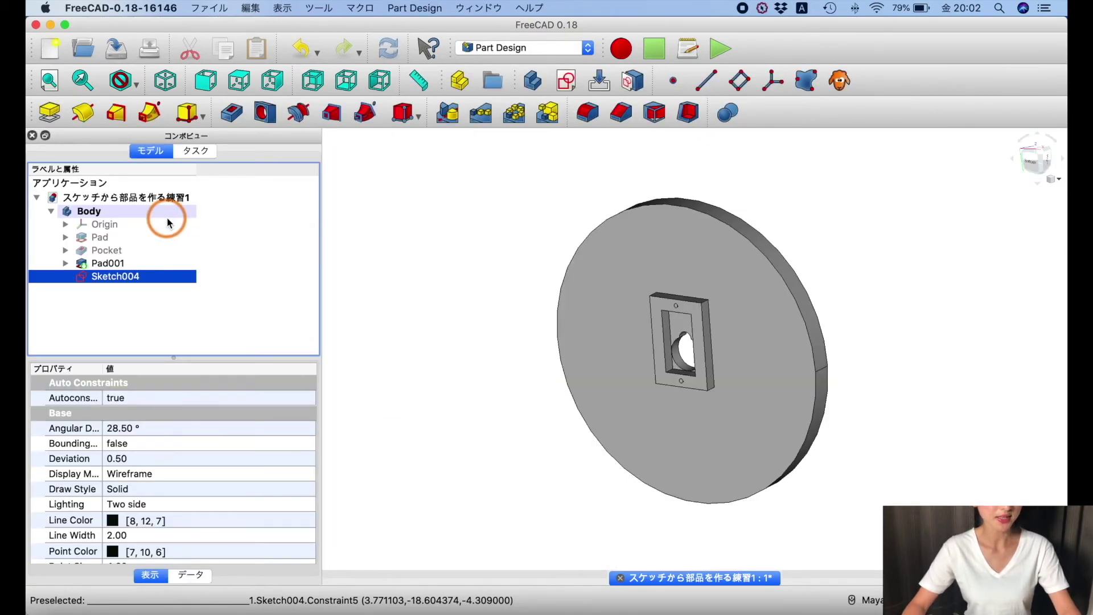
Pocket Sketch004 5 mm deep as Pocket001, cutting two small holes through the frame
click(53, 84)
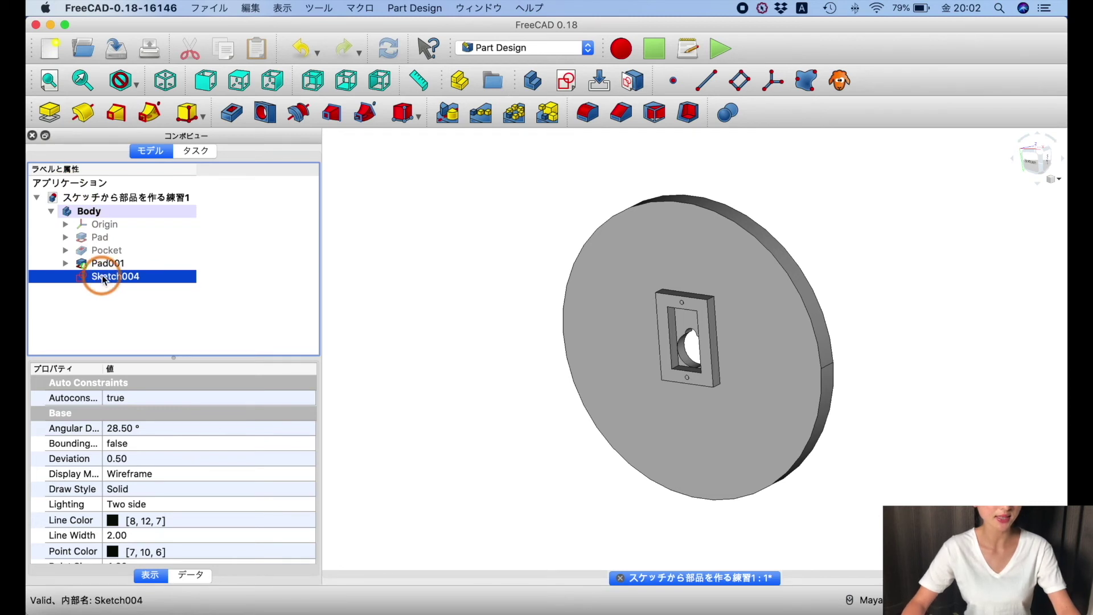
click(230, 114)
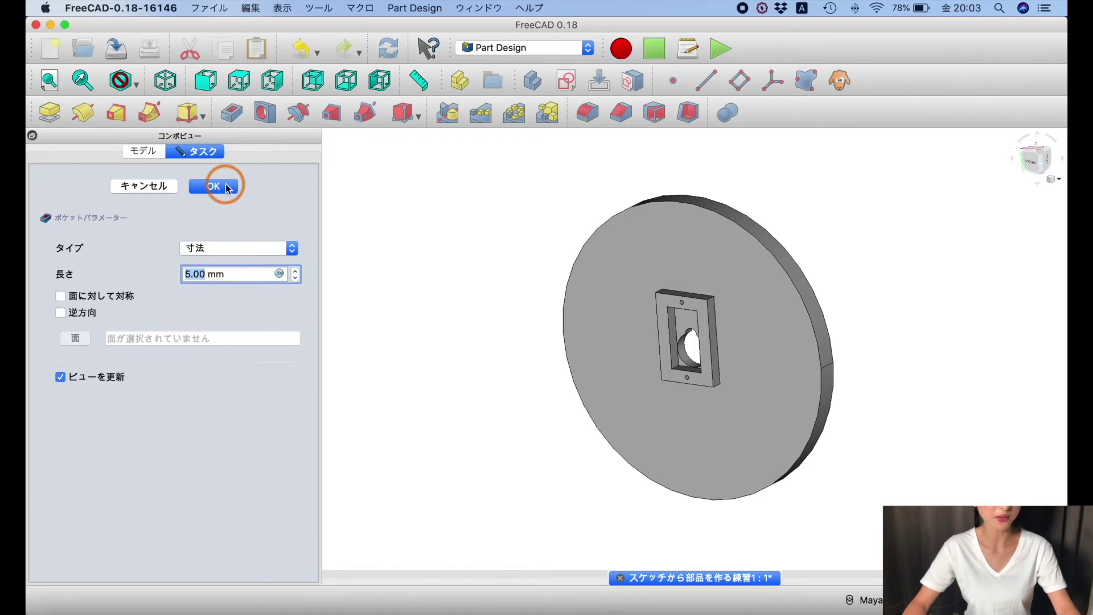
click(215, 186)
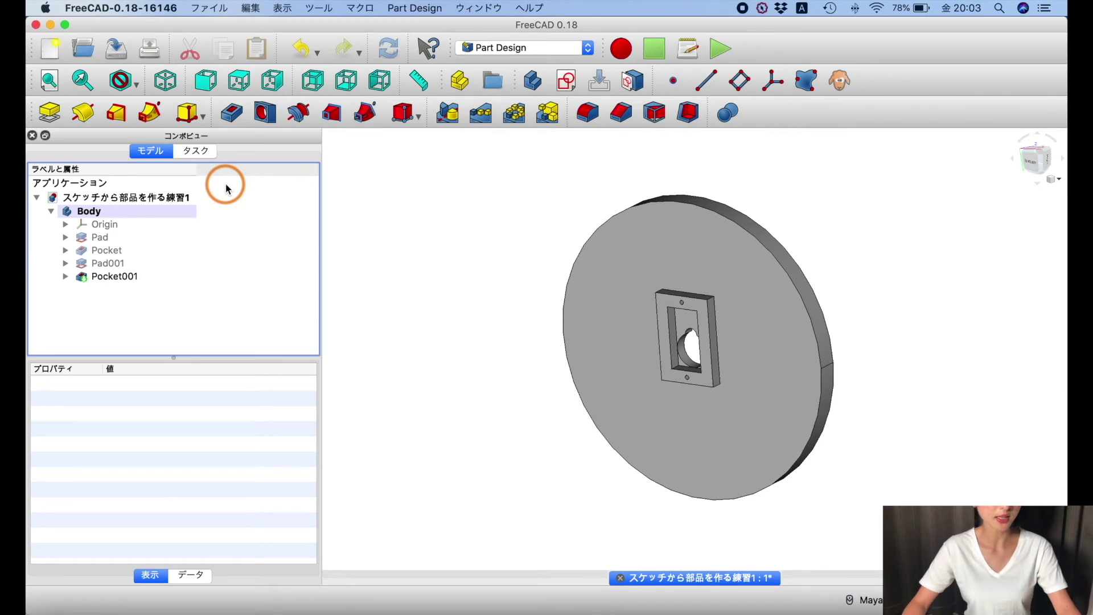
click(165, 80)
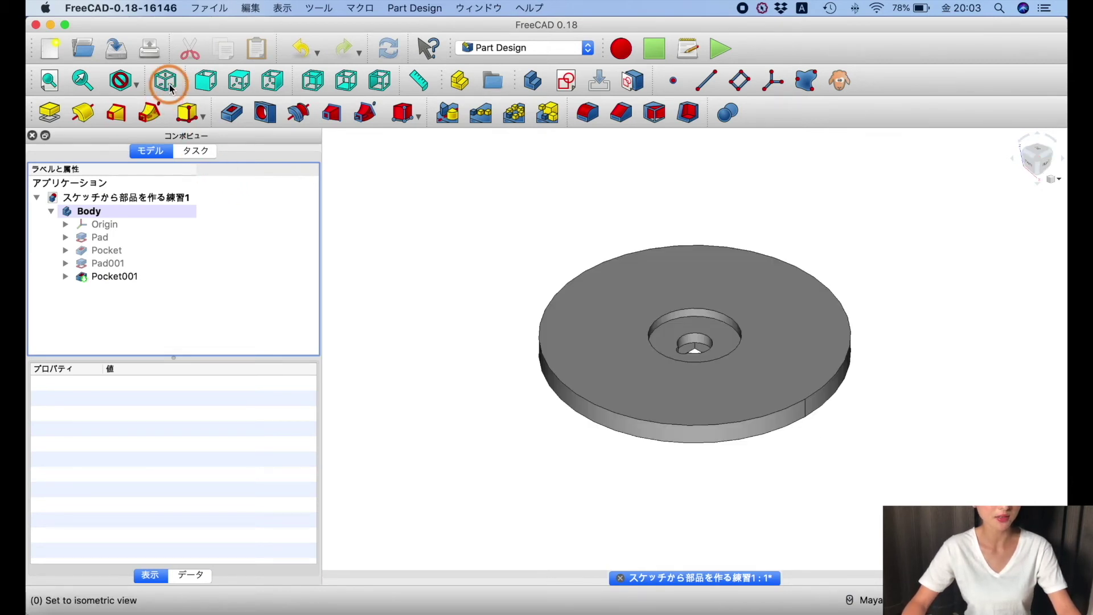
Start Sketch005 on the disc's top face and draw one small circle up-right of the centre hole
click(618, 306)
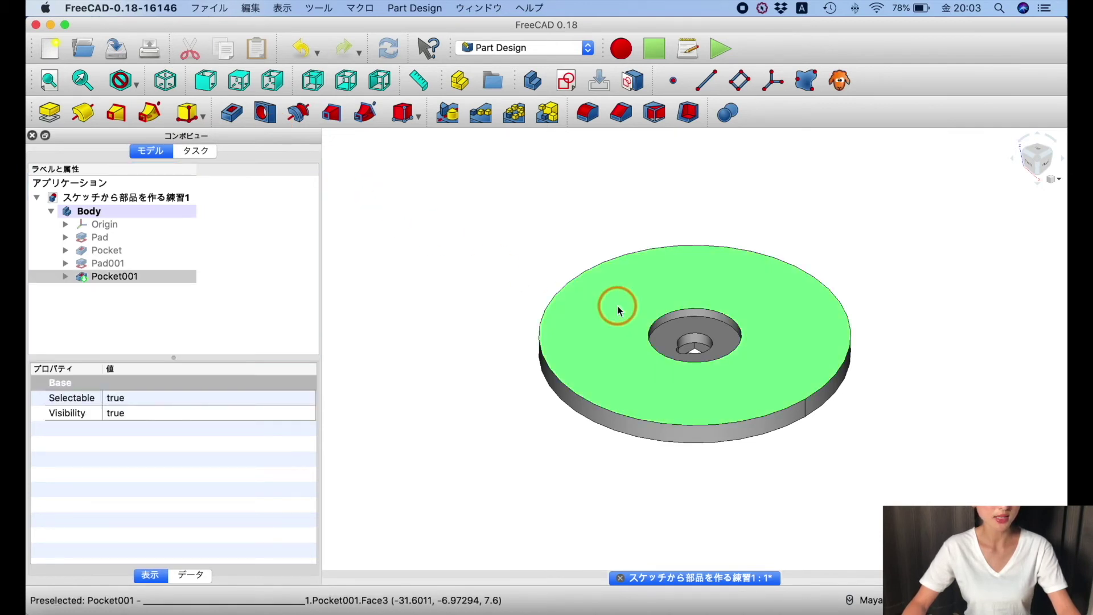
click(568, 83)
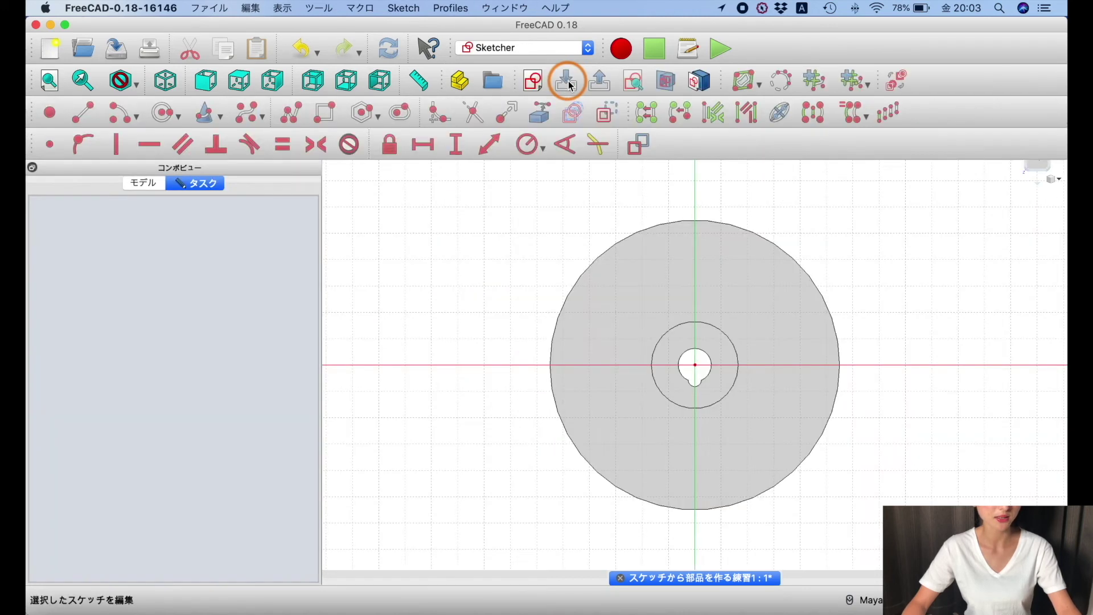
click(171, 120)
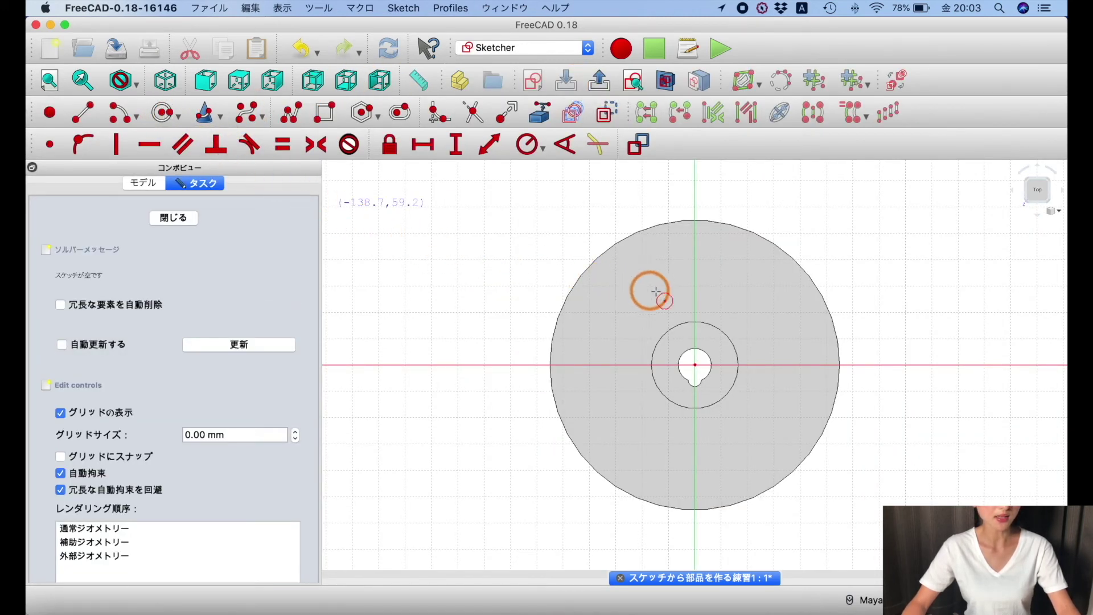
click(766, 311)
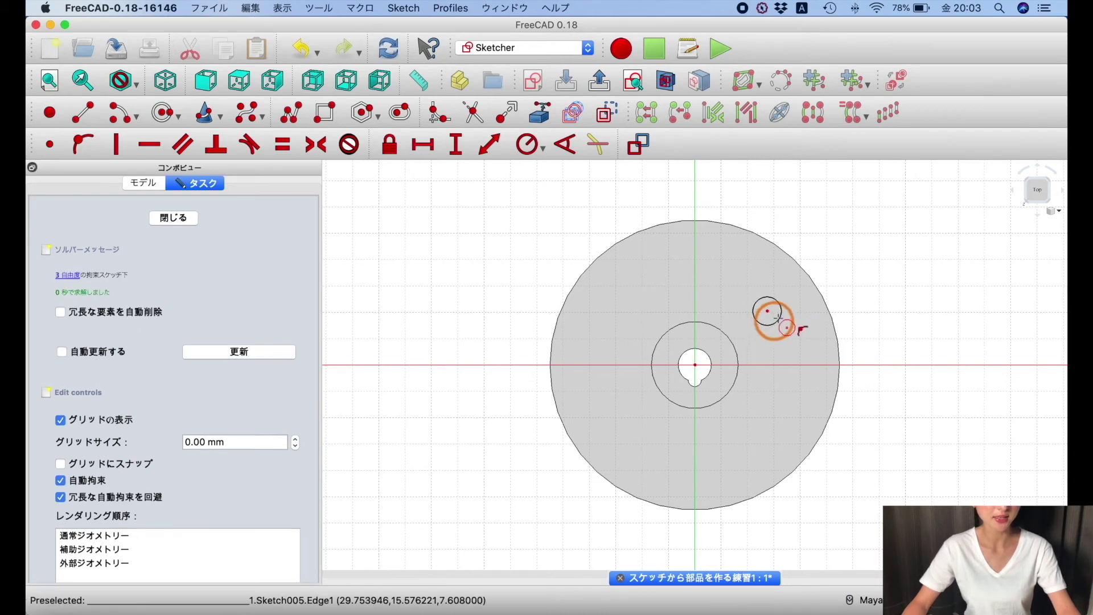
right_click(808, 362)
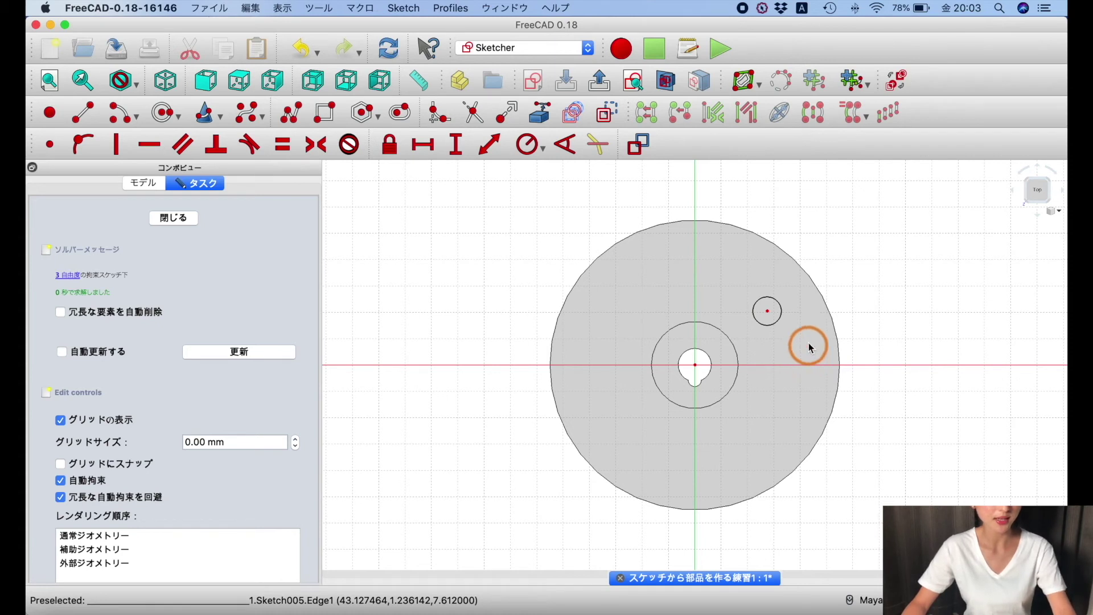
Fix the small circle's centre 34.64 mm horizontally from the sketch origin
click(768, 315)
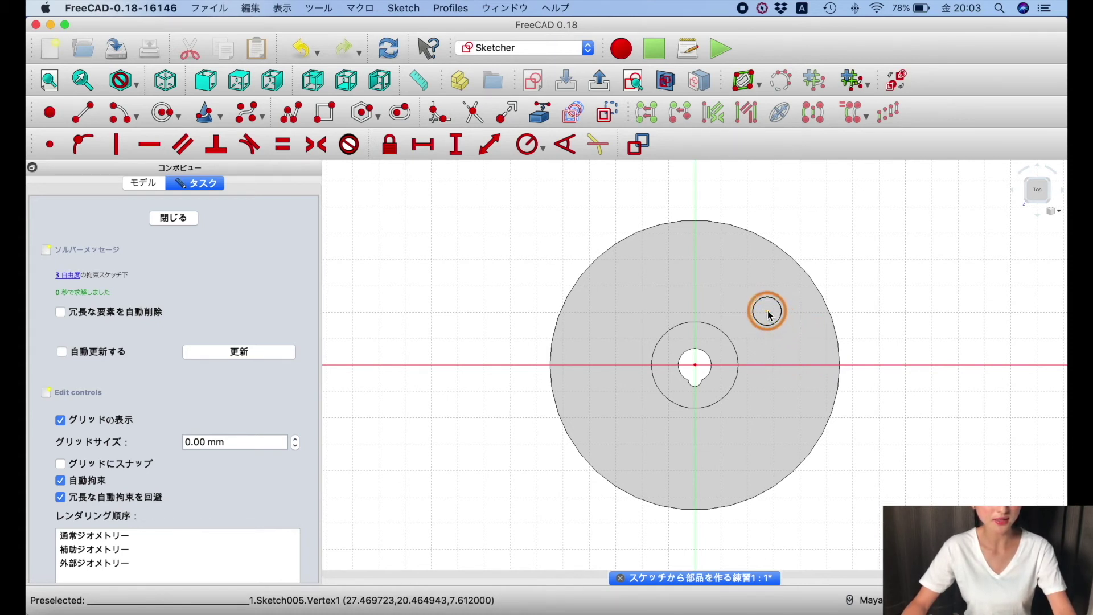
click(696, 365)
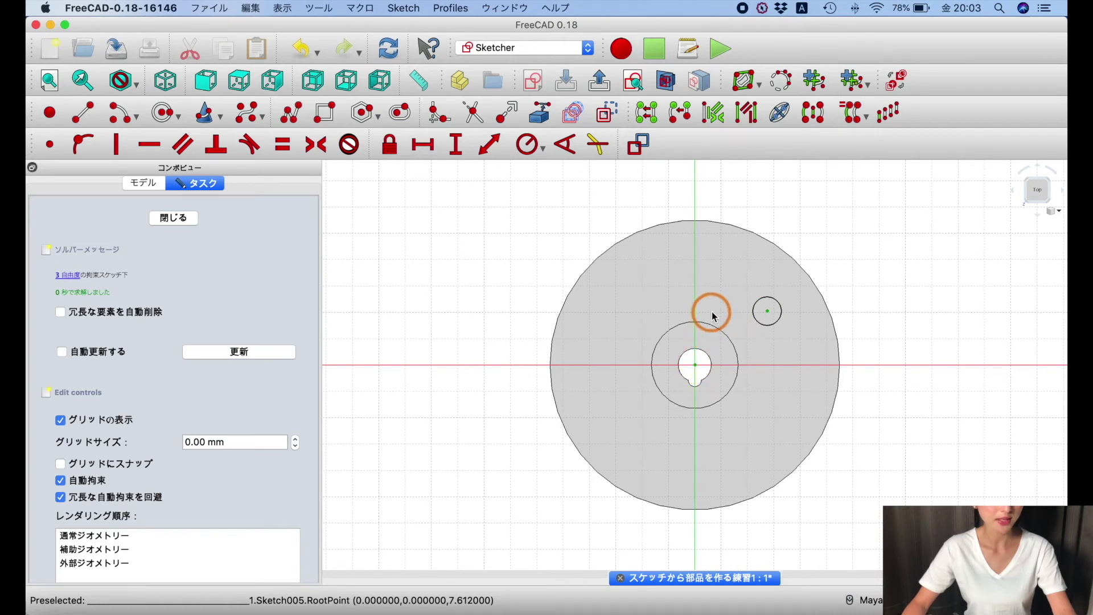
click(428, 151)
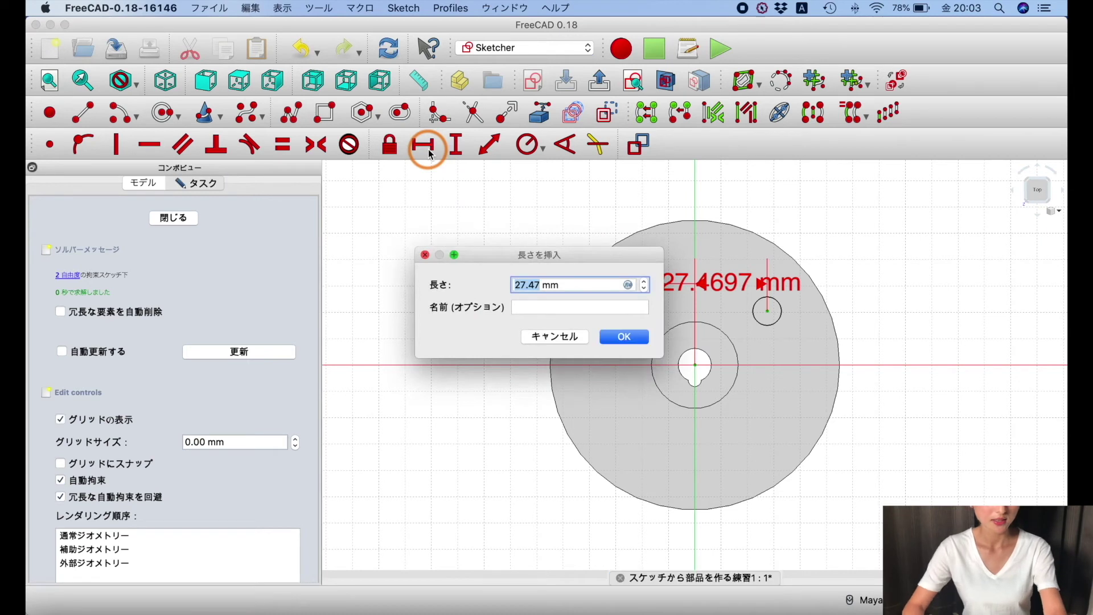
text(64)
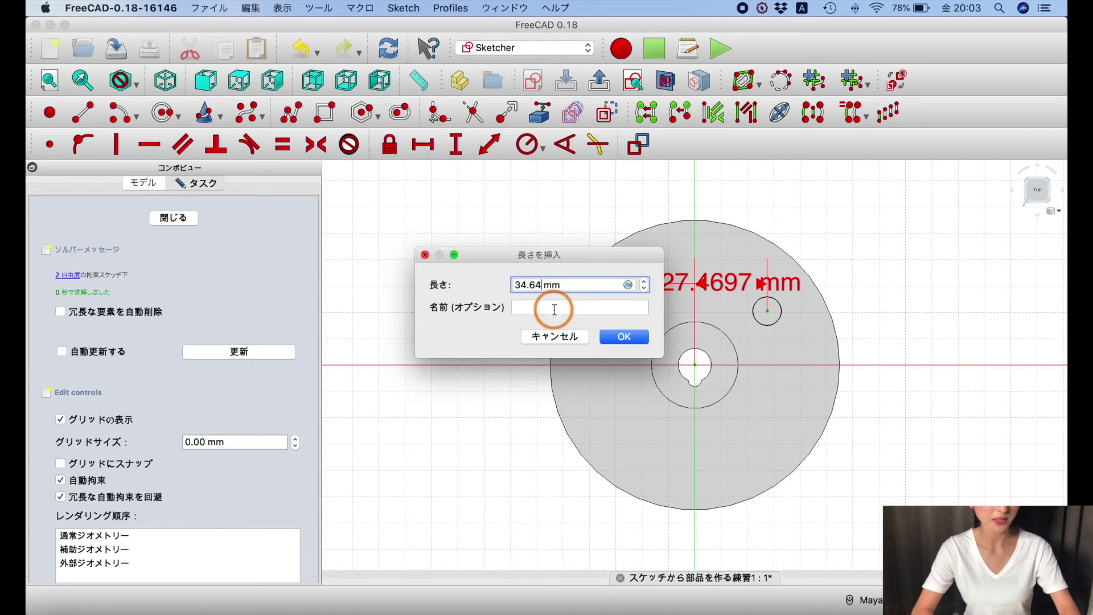
click(630, 336)
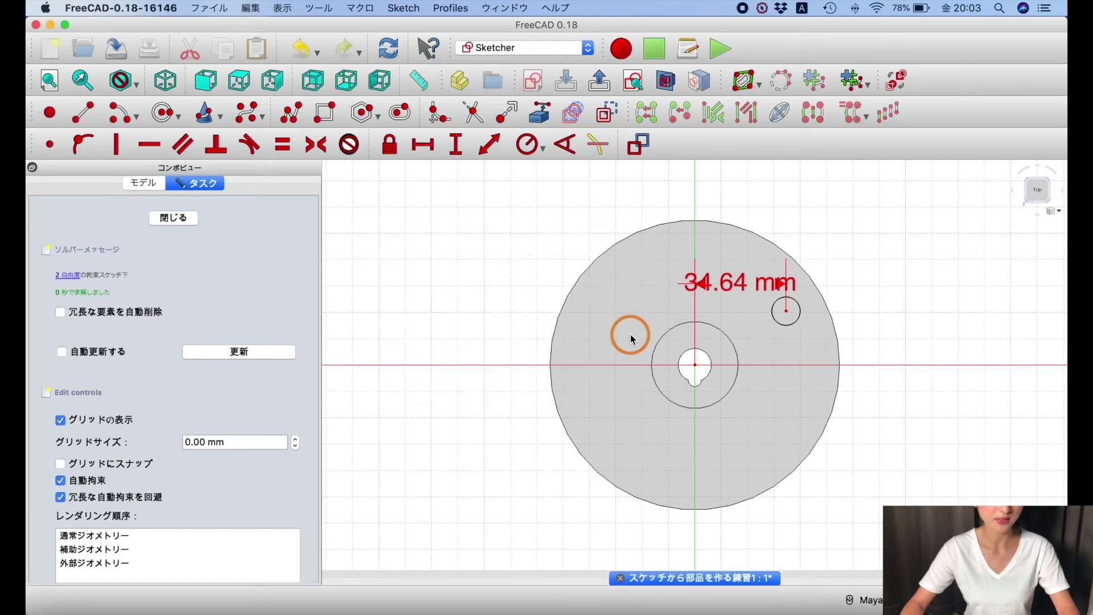
drag(720, 269, 650, 271)
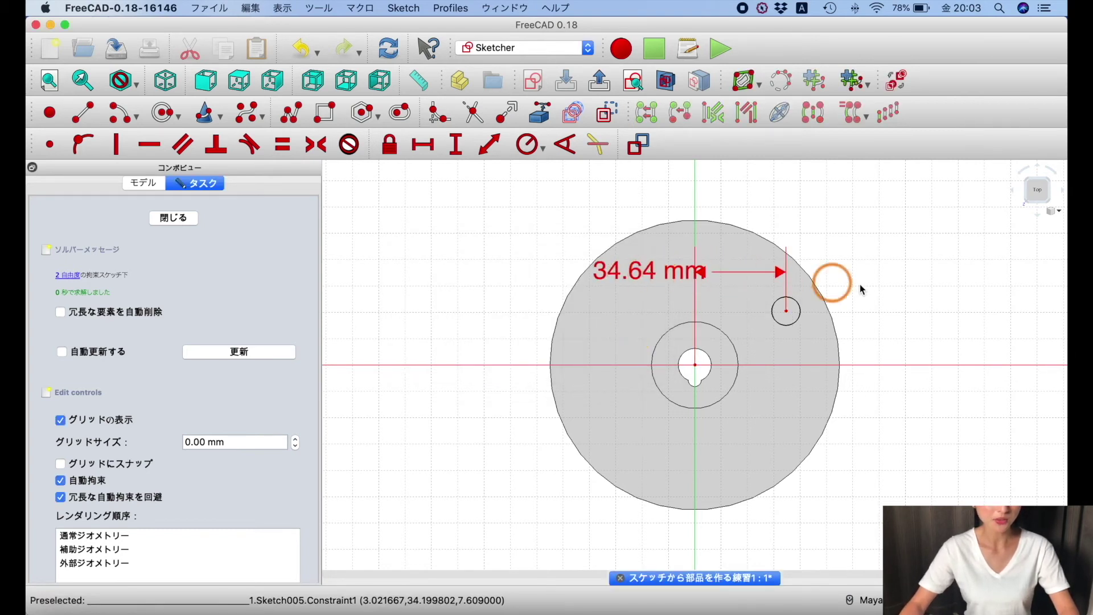
Fix the small circle's centre 14 mm vertically from the disc's centre
click(786, 312)
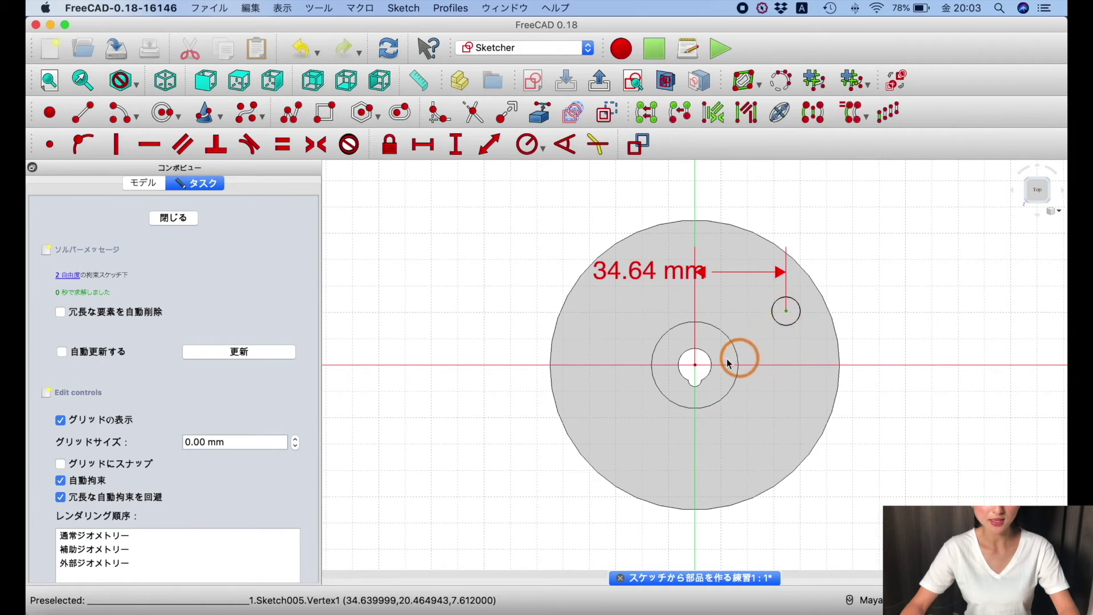
click(695, 367)
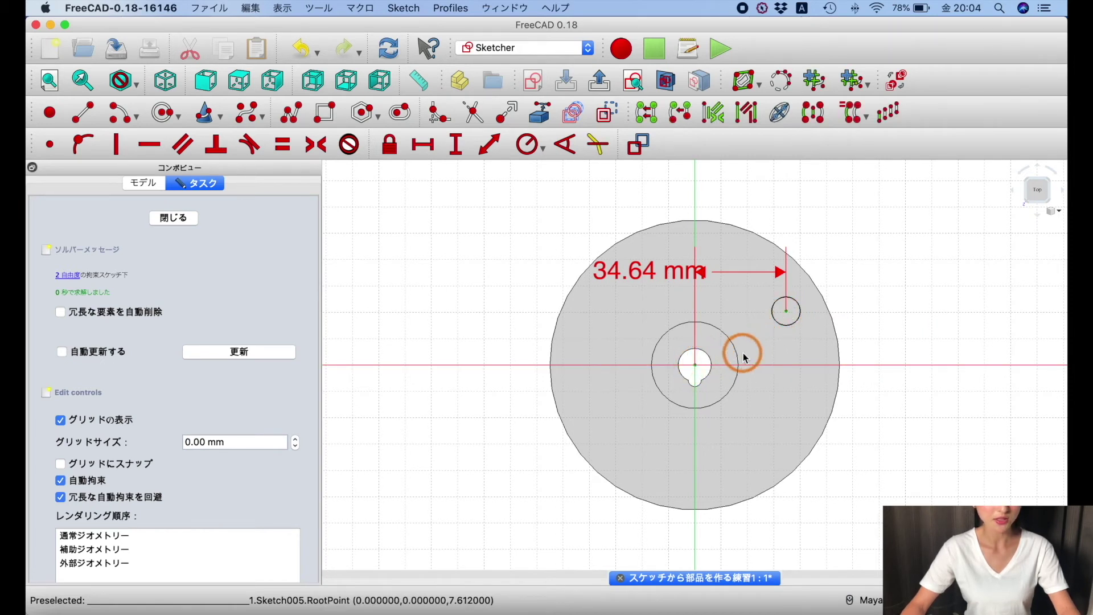
click(462, 148)
text(14)
click(551, 284)
click(607, 336)
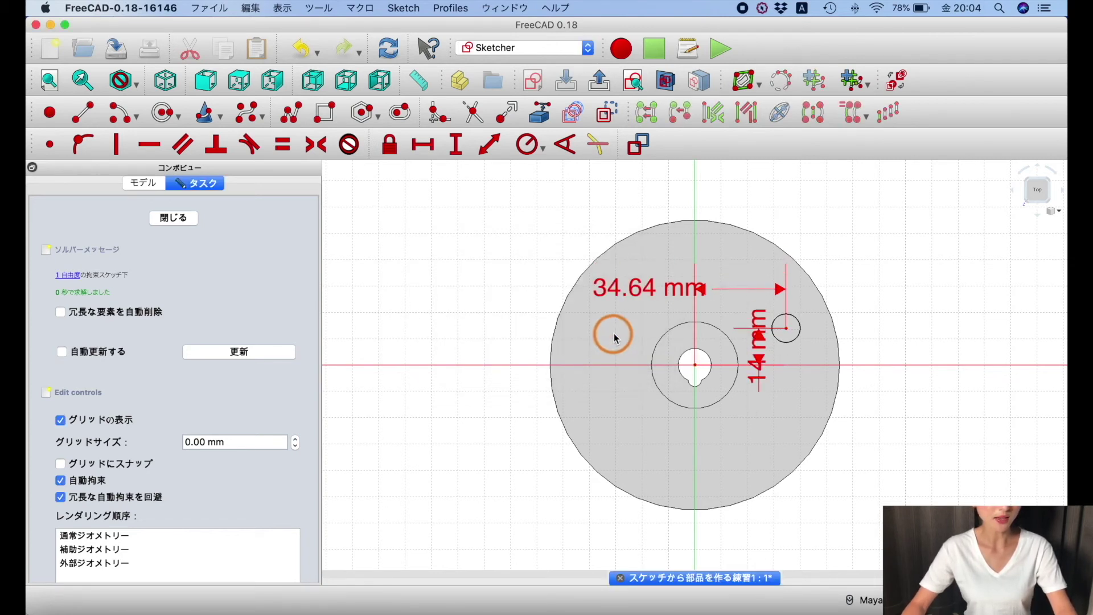
click(169, 118)
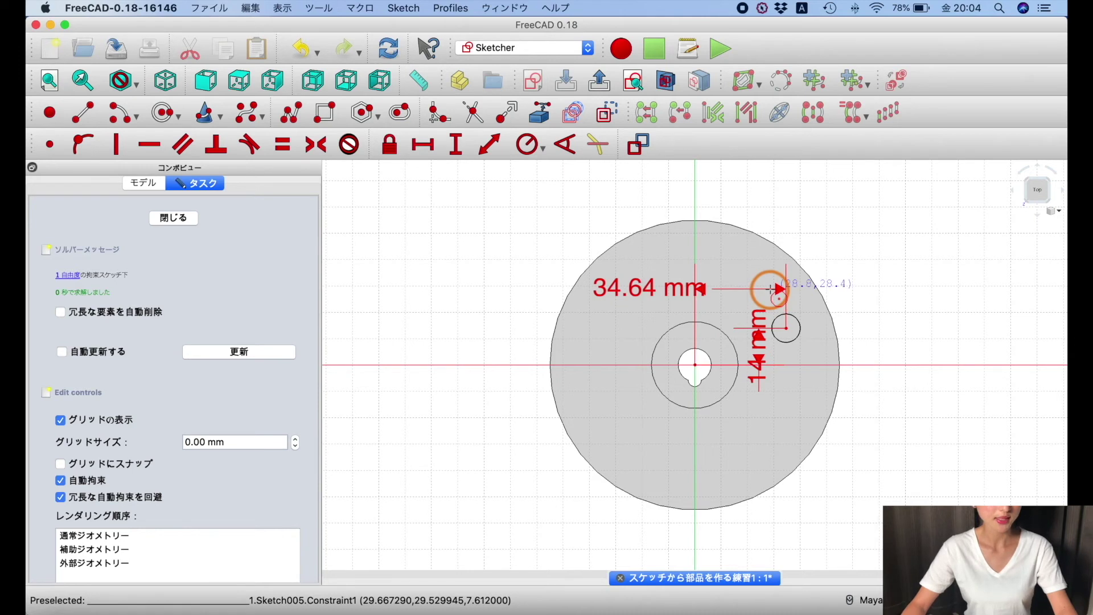
Draw three more small circles on the right: one above the first, two below the horizontal axis
click(771, 291)
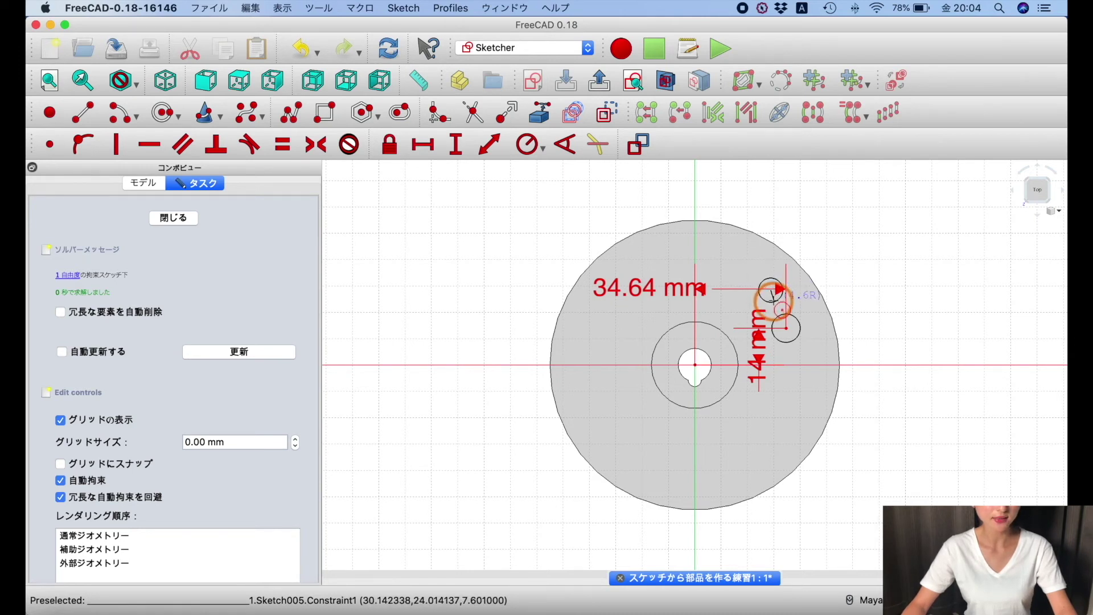
click(771, 292)
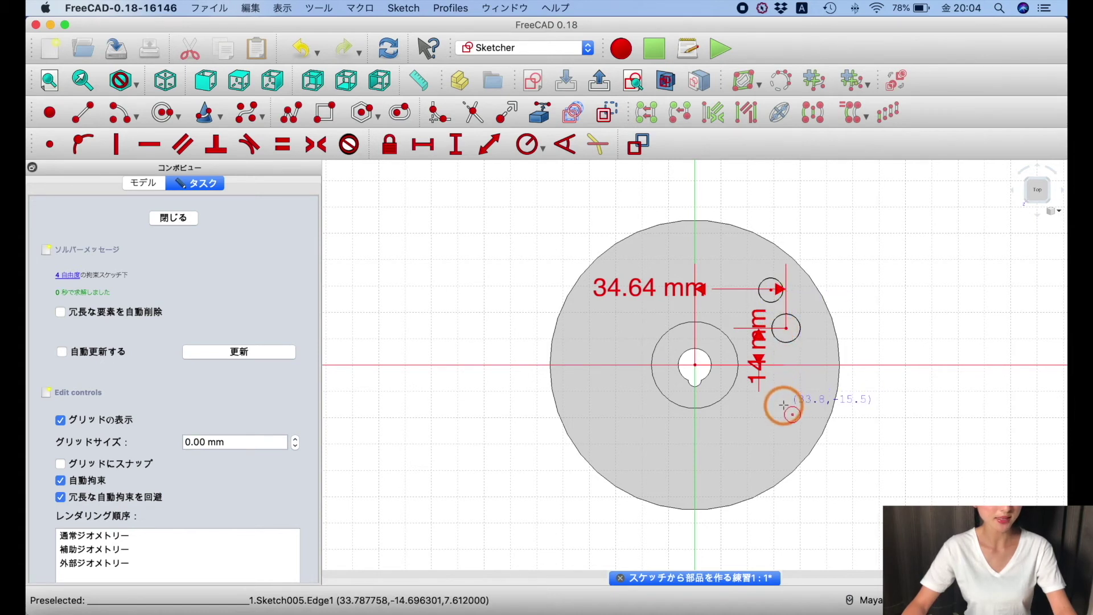
click(786, 405)
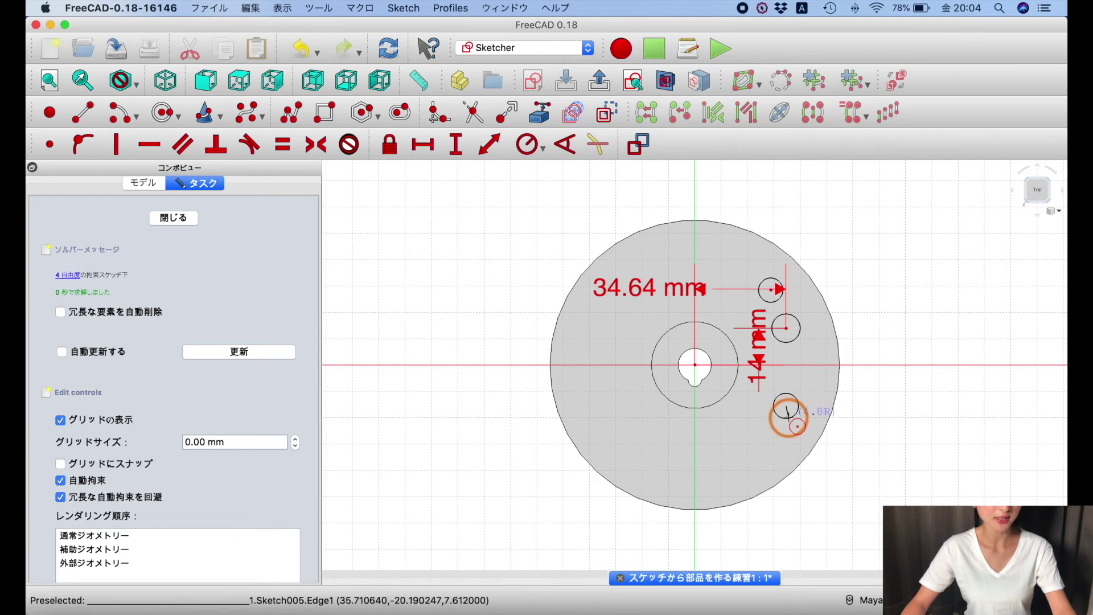
click(788, 418)
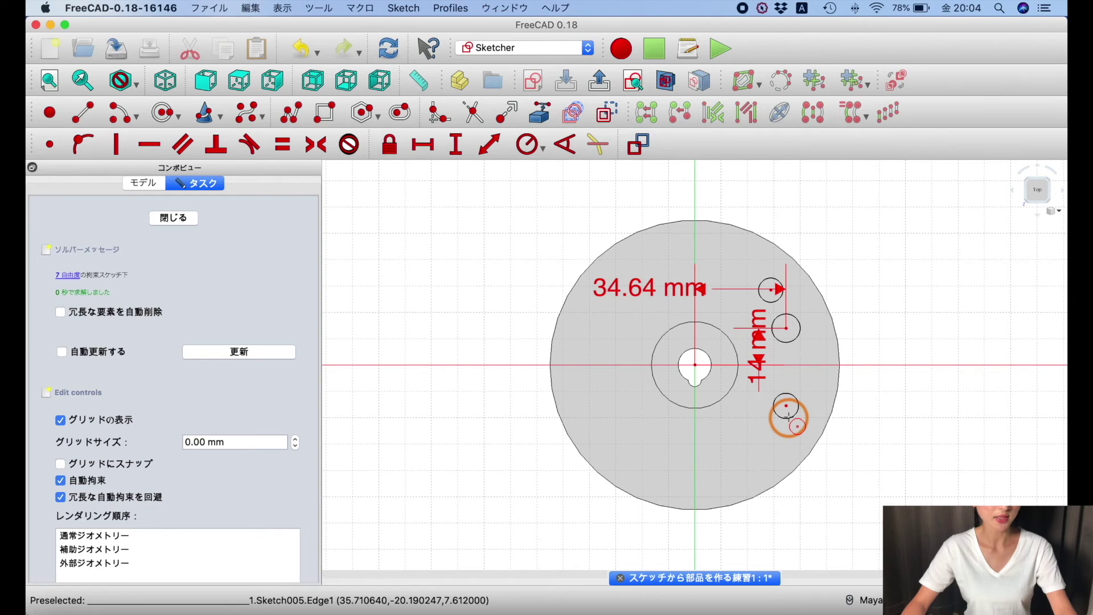
click(768, 438)
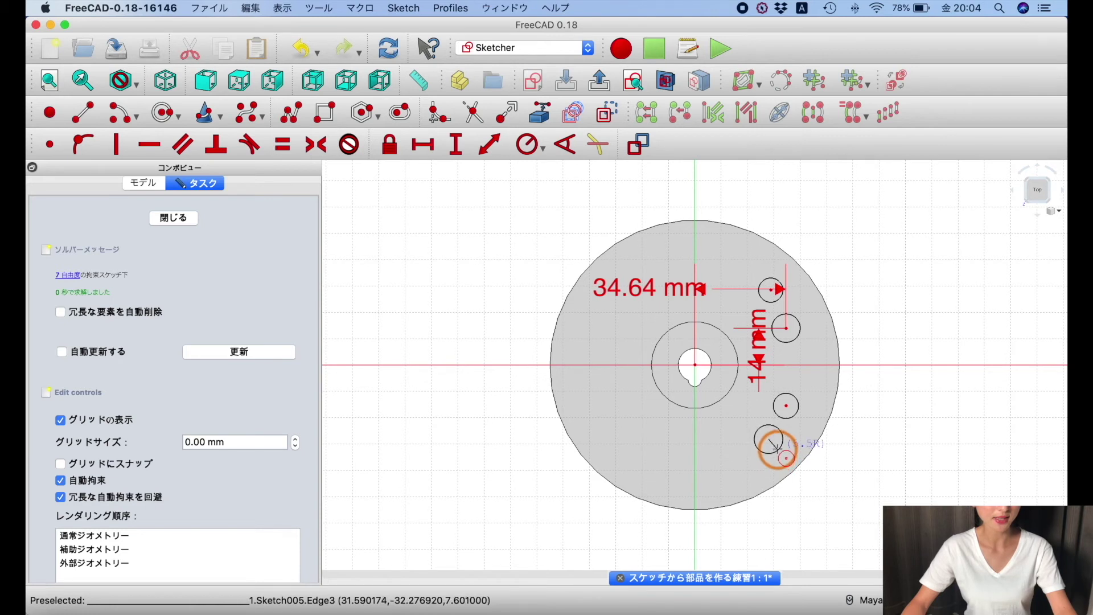
click(777, 449)
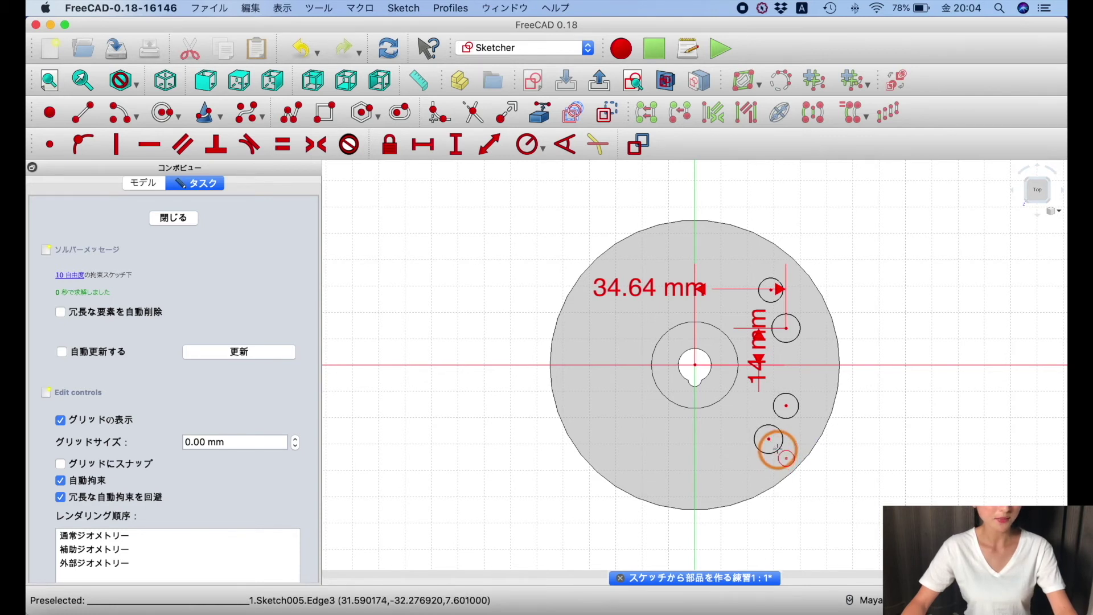
right_click(713, 405)
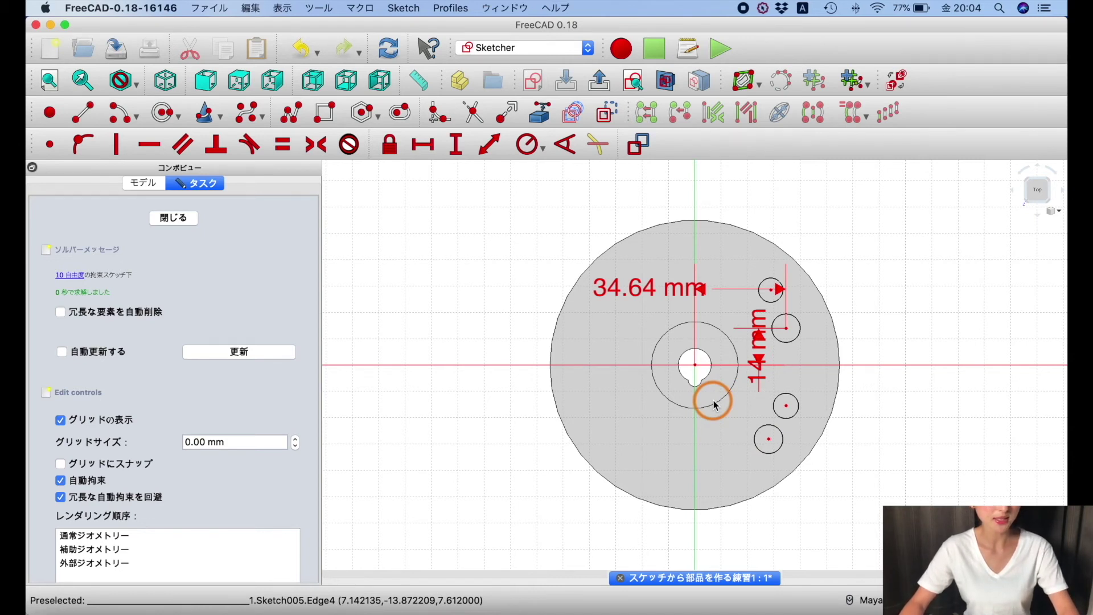
click(786, 330)
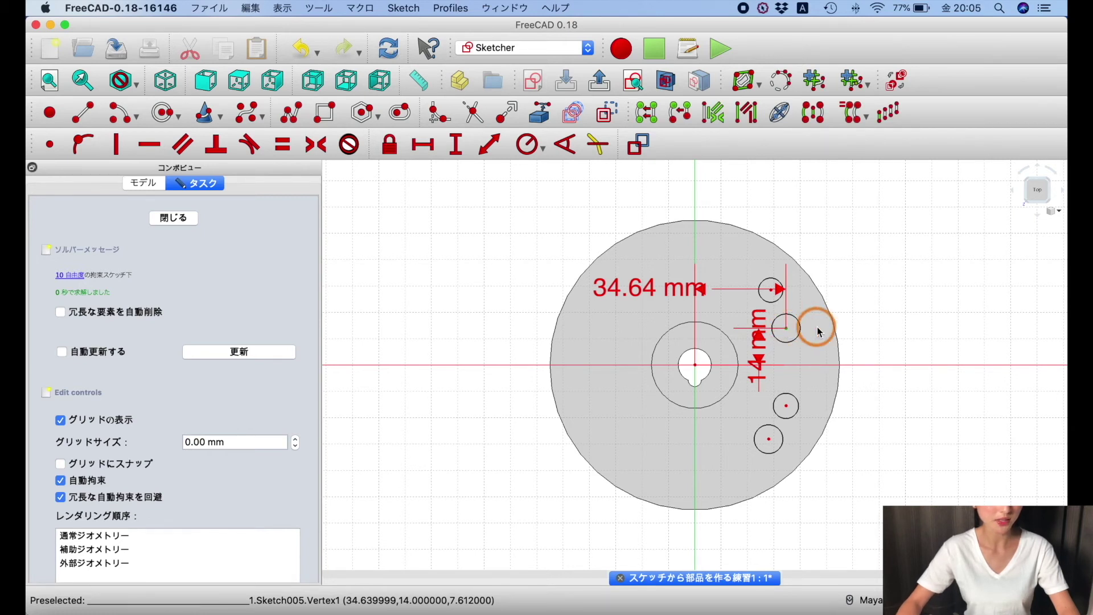
Align all four small circle centres vertically and move the 14 mm label to the left
click(773, 294)
click(786, 404)
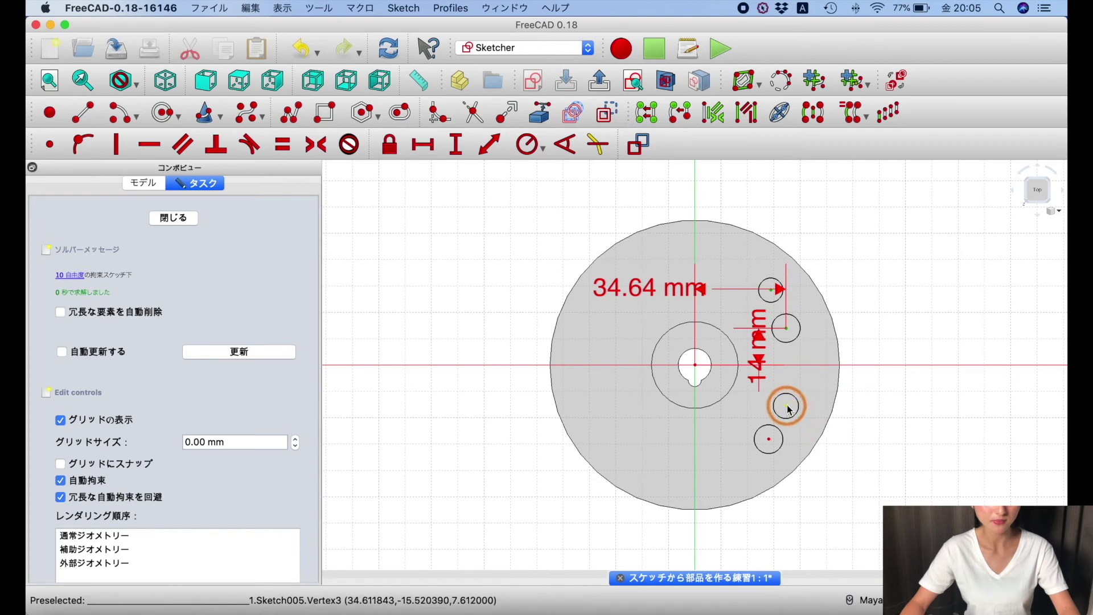
click(769, 440)
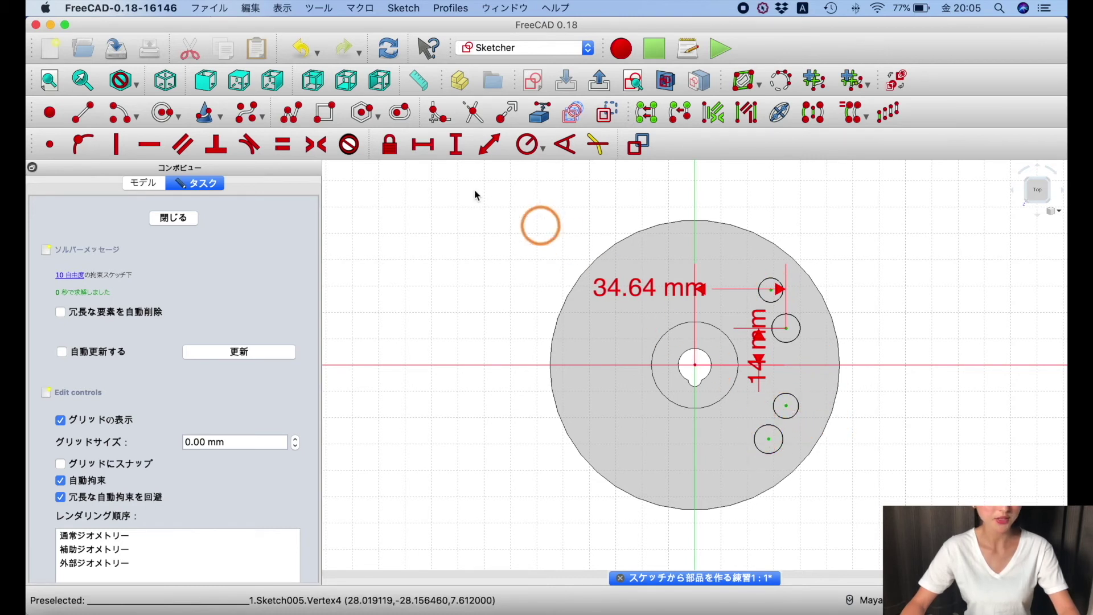
click(118, 151)
click(762, 360)
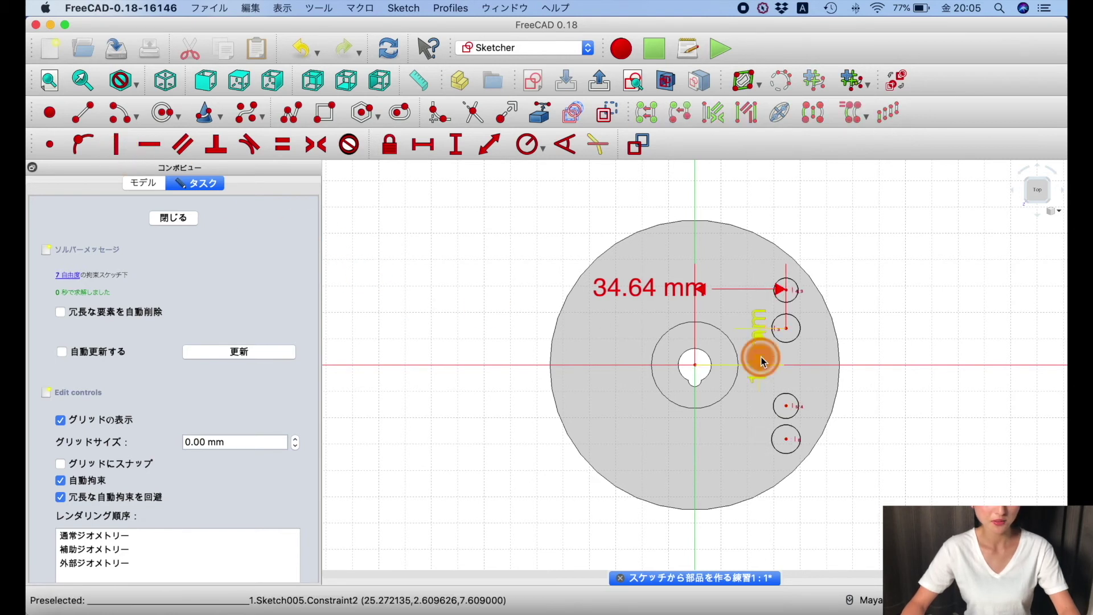
drag(762, 359, 635, 443)
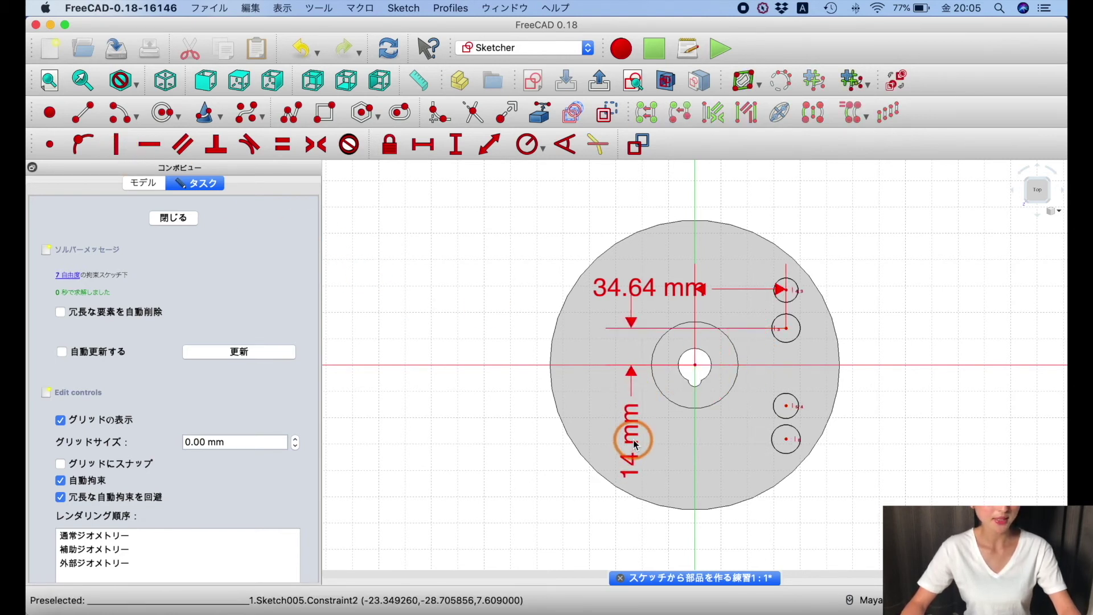
Space the upper pair of small circles 4 mm apart vertically, with the label outside the disc
click(787, 332)
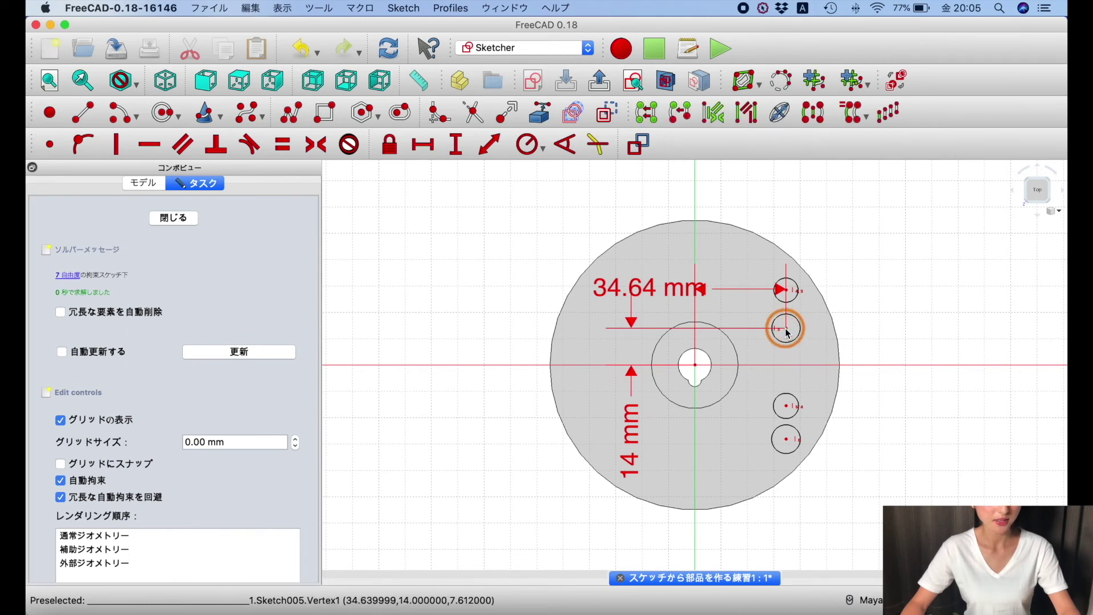
click(787, 291)
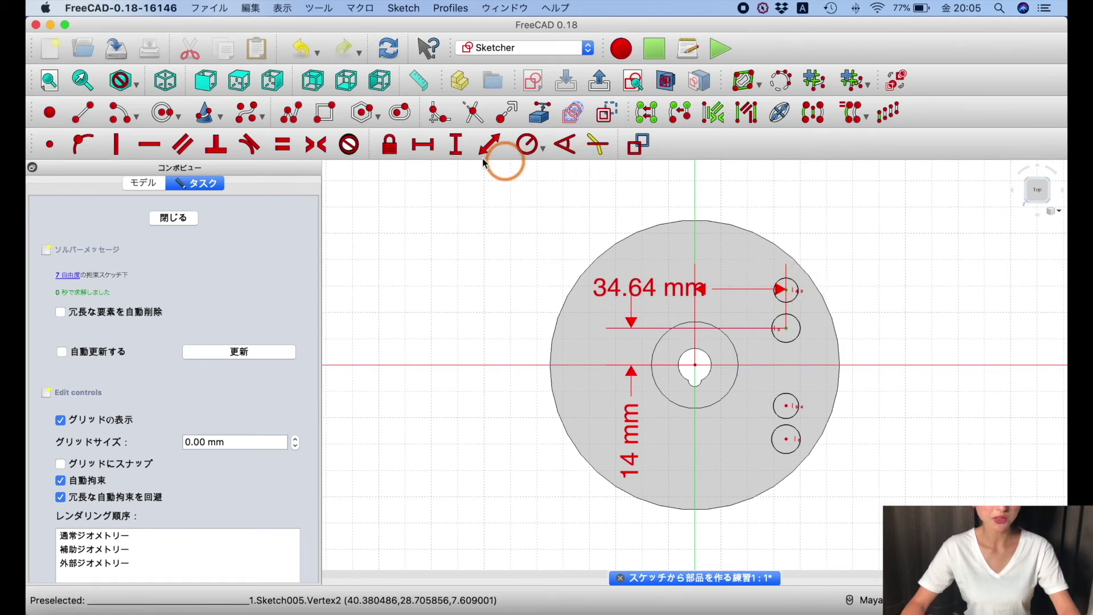
click(455, 149)
text(4)
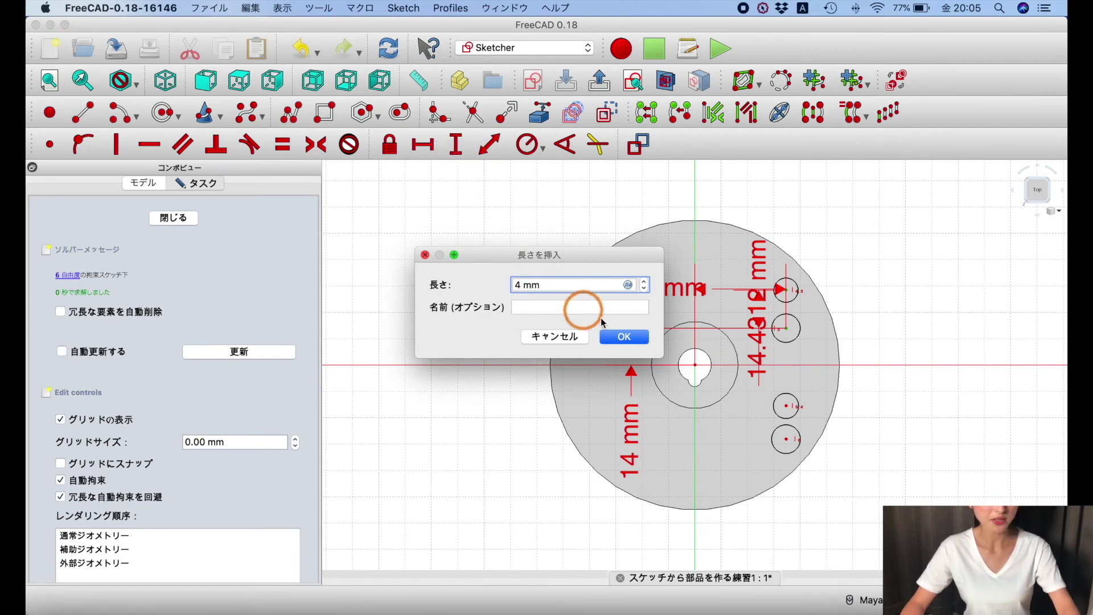
click(620, 339)
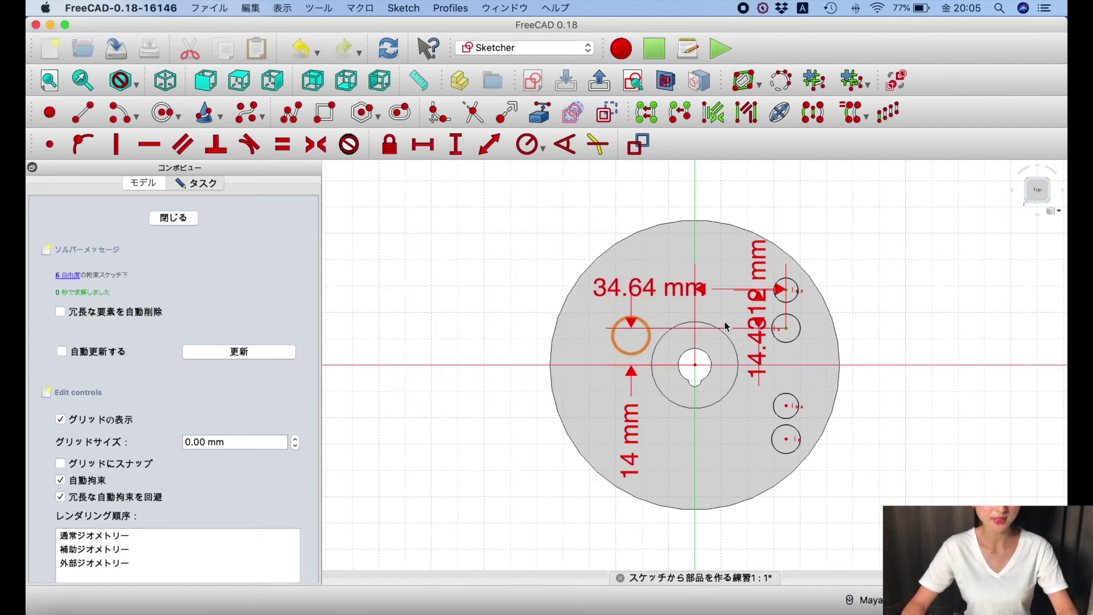
drag(757, 307, 890, 310)
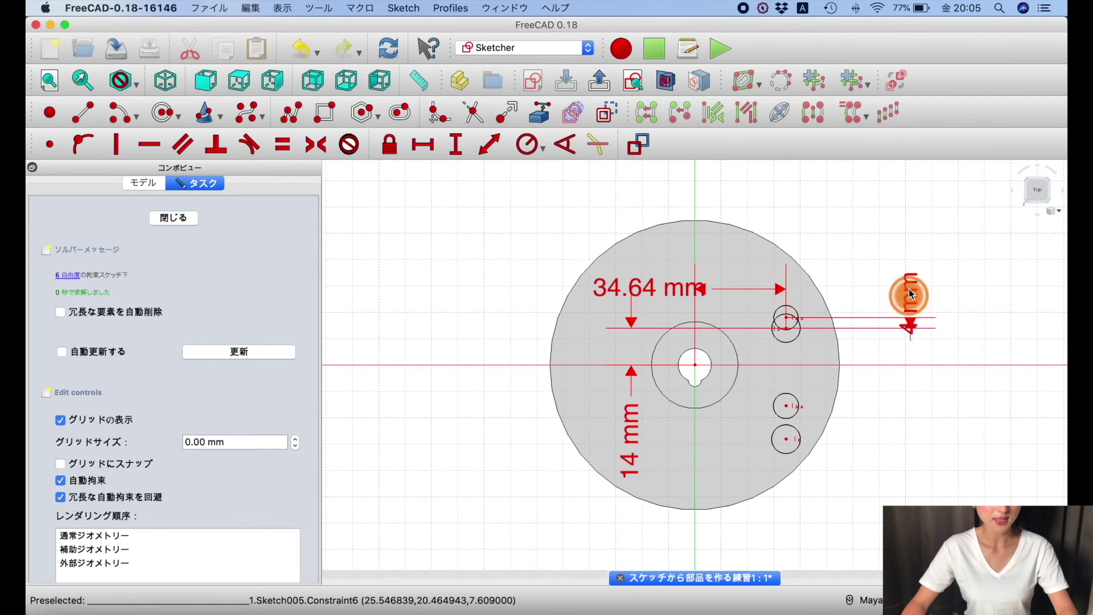
drag(890, 310, 905, 273)
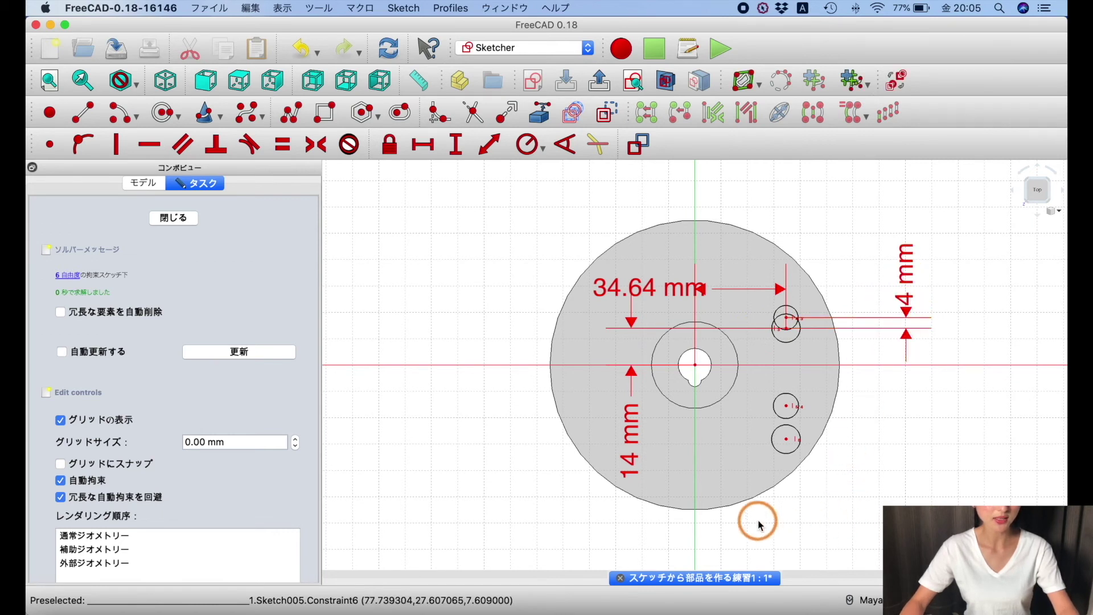
Space the lower pair 4 mm apart and add a vertical dimension from centre to them
click(787, 406)
click(787, 438)
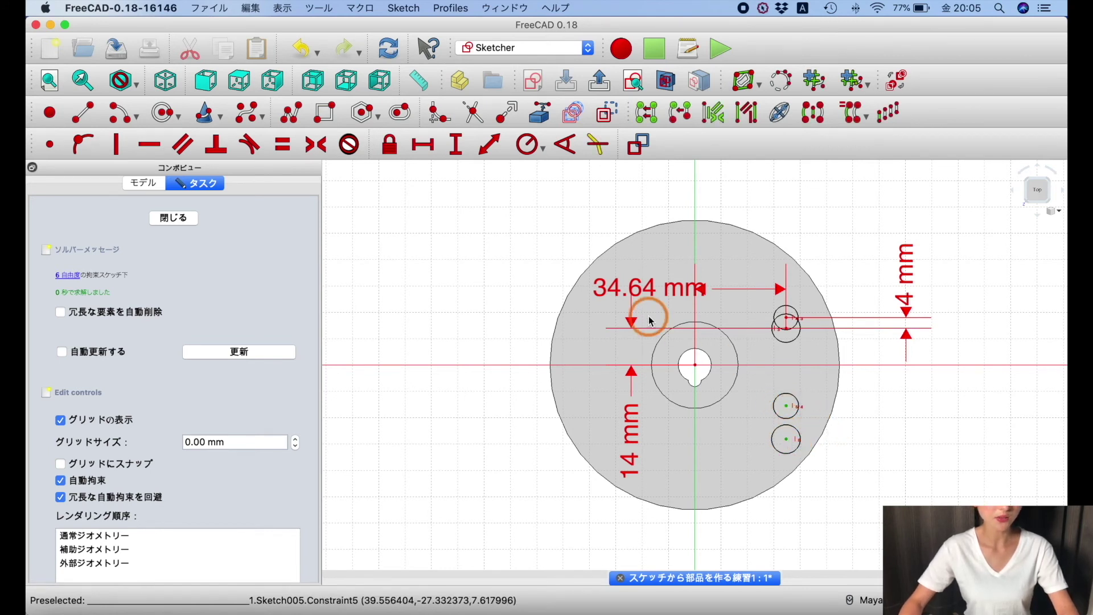
click(457, 145)
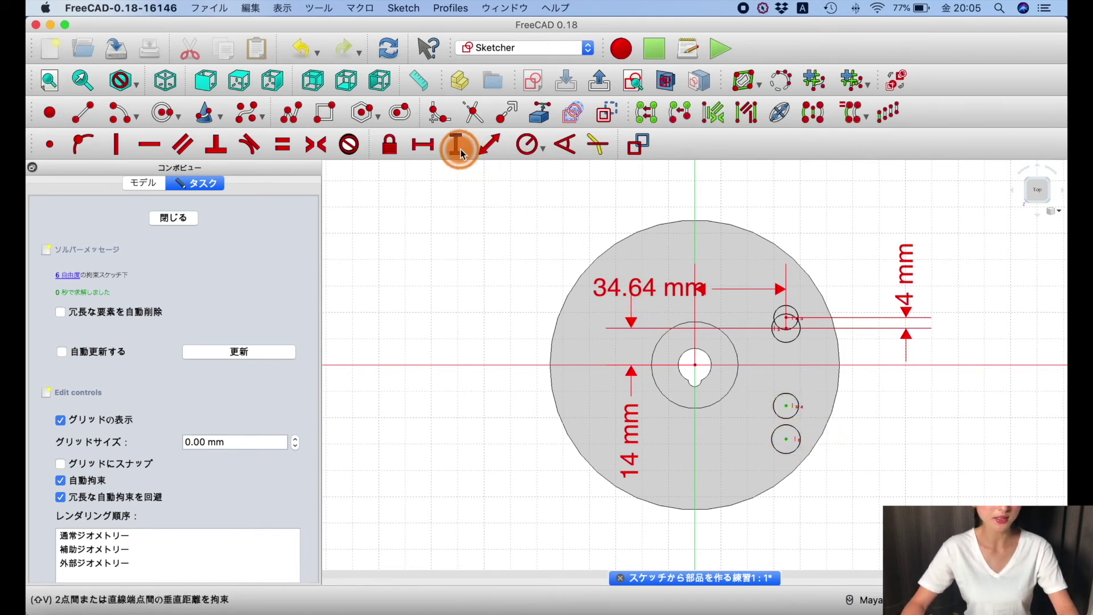
text(4)
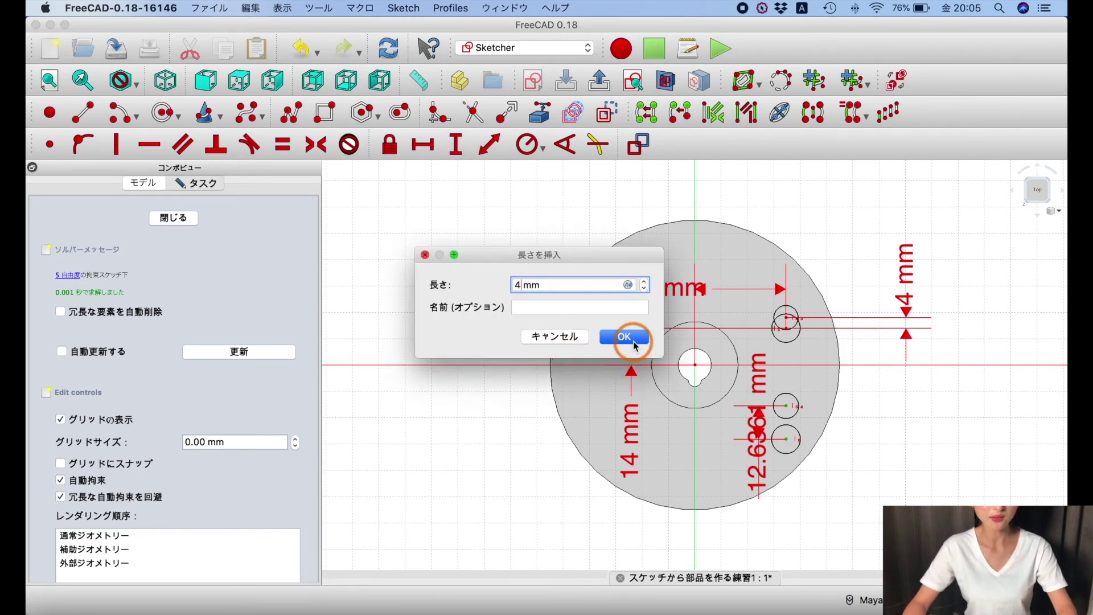
click(634, 340)
mouse_move(759, 416)
mouse_down()
mouse_move(857, 401)
mouse_move(903, 488)
mouse_up()
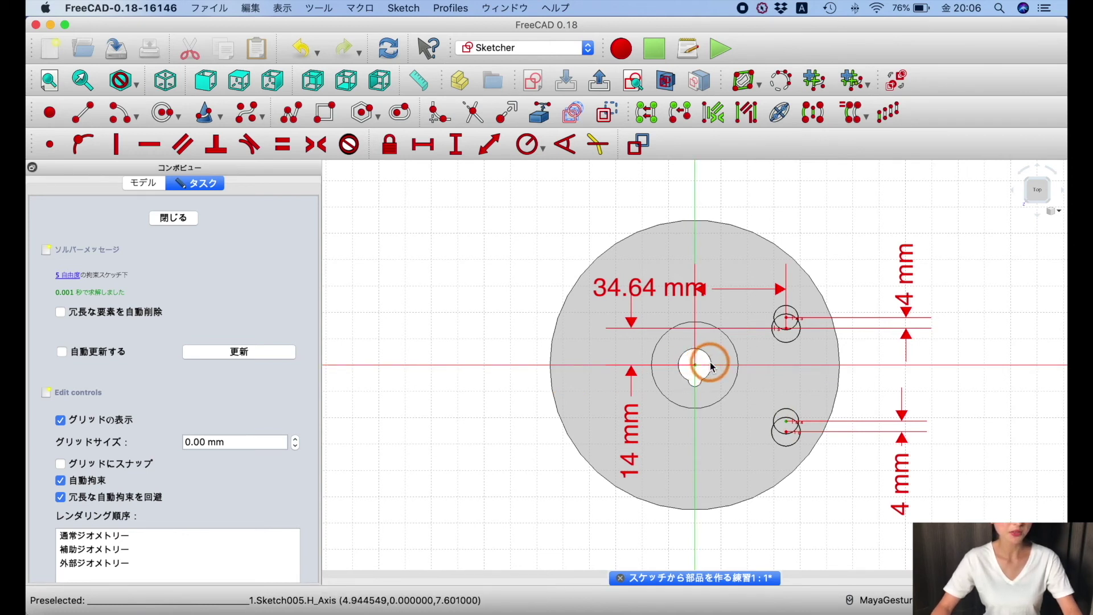
click(456, 150)
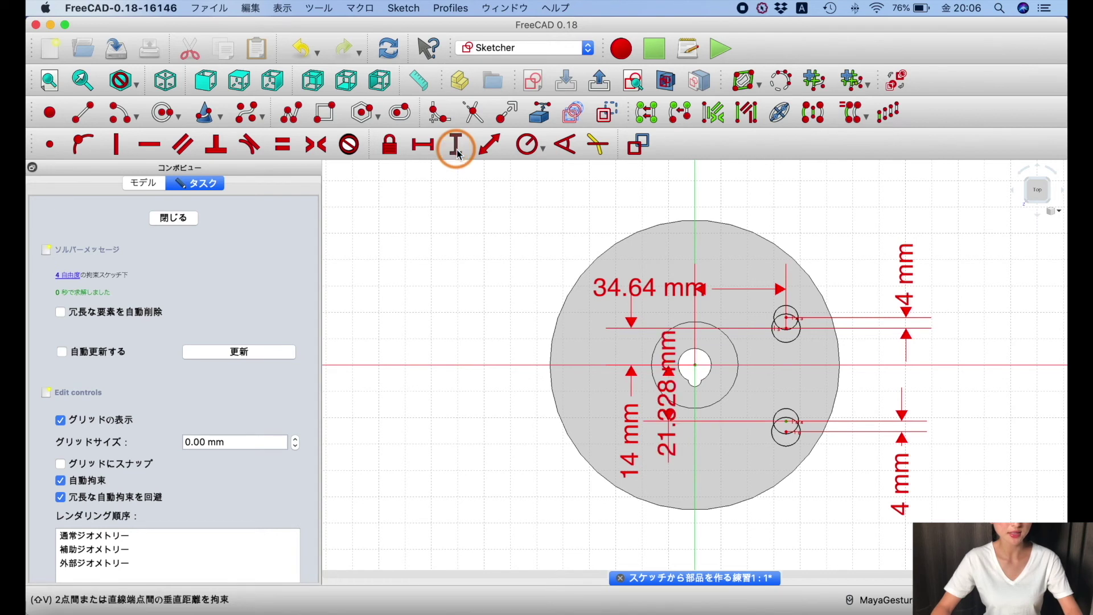
Set the lower hole pair's vertical distance from the centre to 14 mm
text(14)
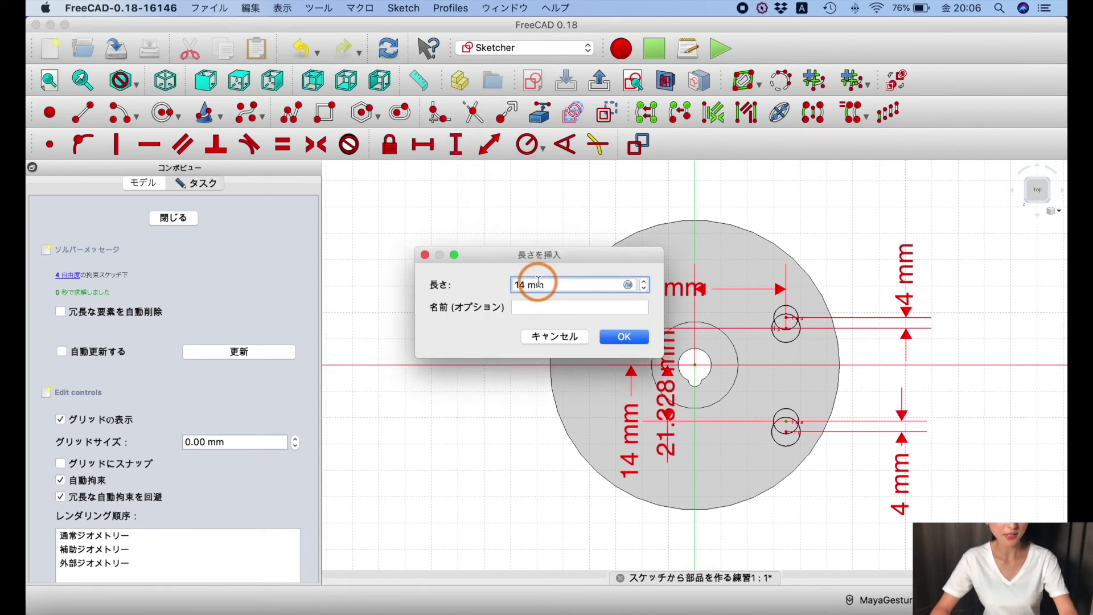
click(627, 347)
click(626, 337)
drag(669, 359, 544, 438)
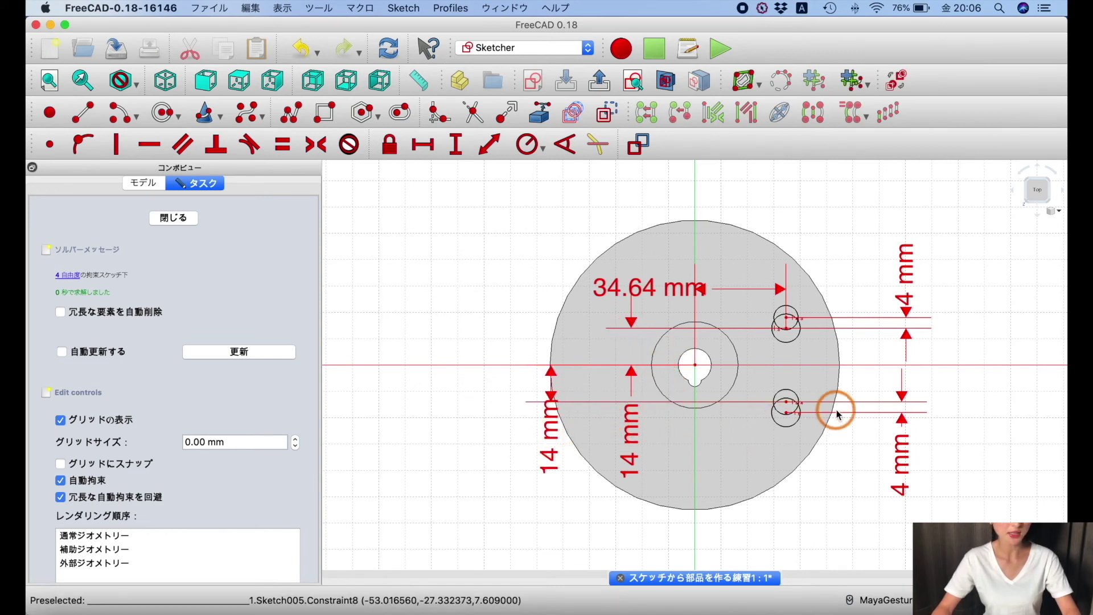
Give all four small circles the same 0.8 mm radius and close the sketch
click(787, 306)
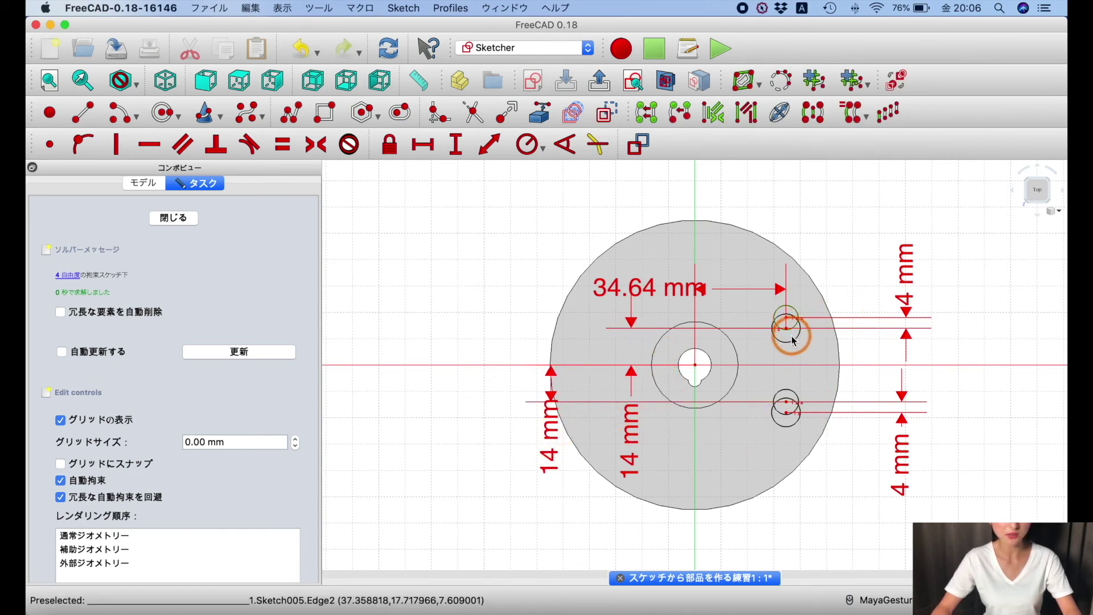
click(791, 341)
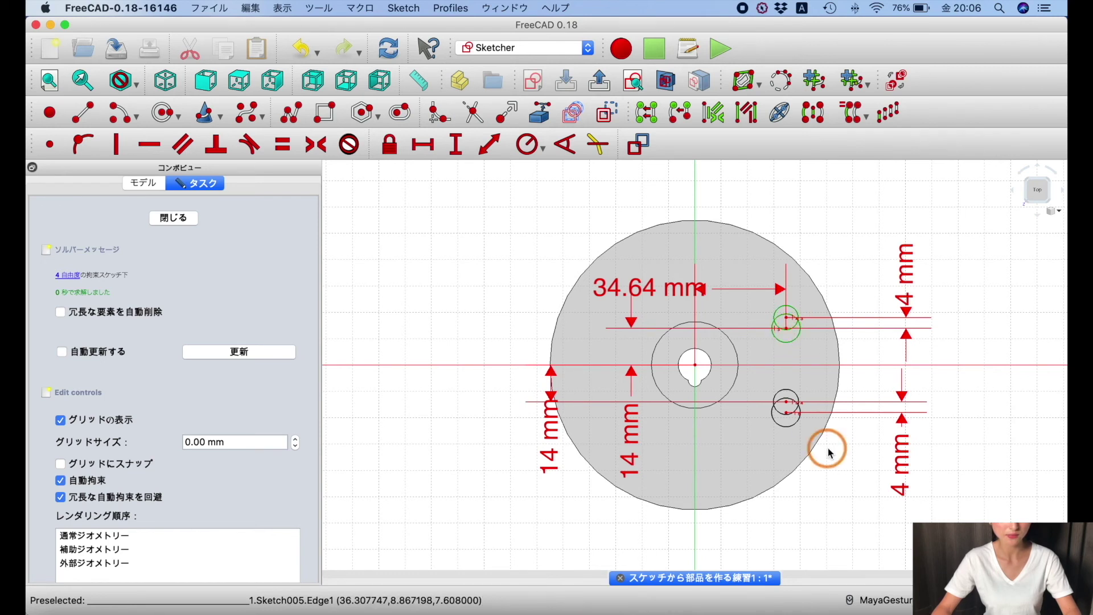
click(795, 398)
click(793, 424)
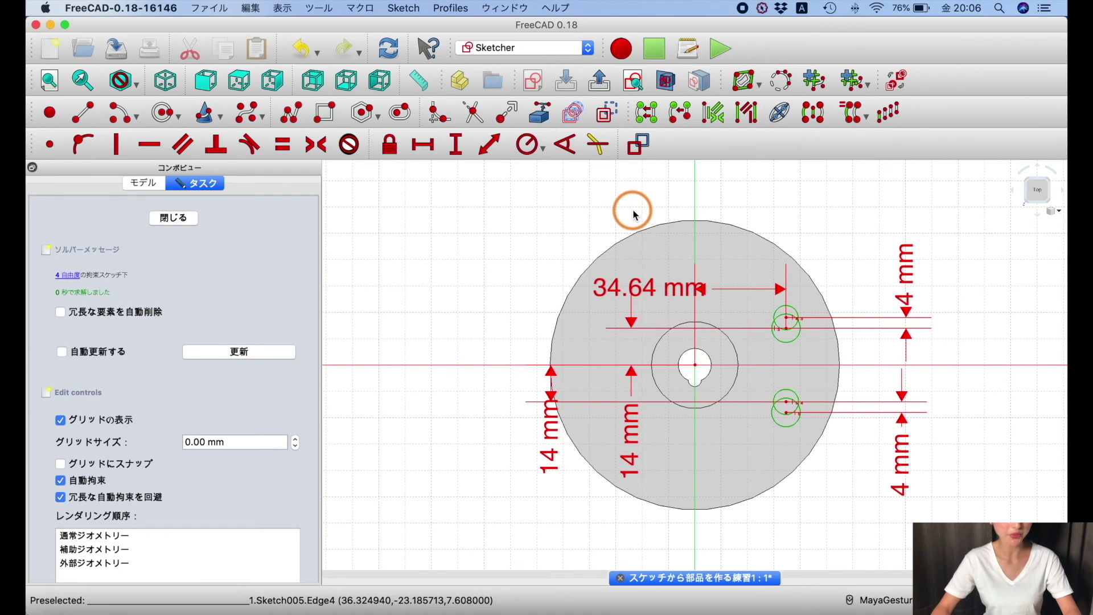
click(541, 149)
click(545, 169)
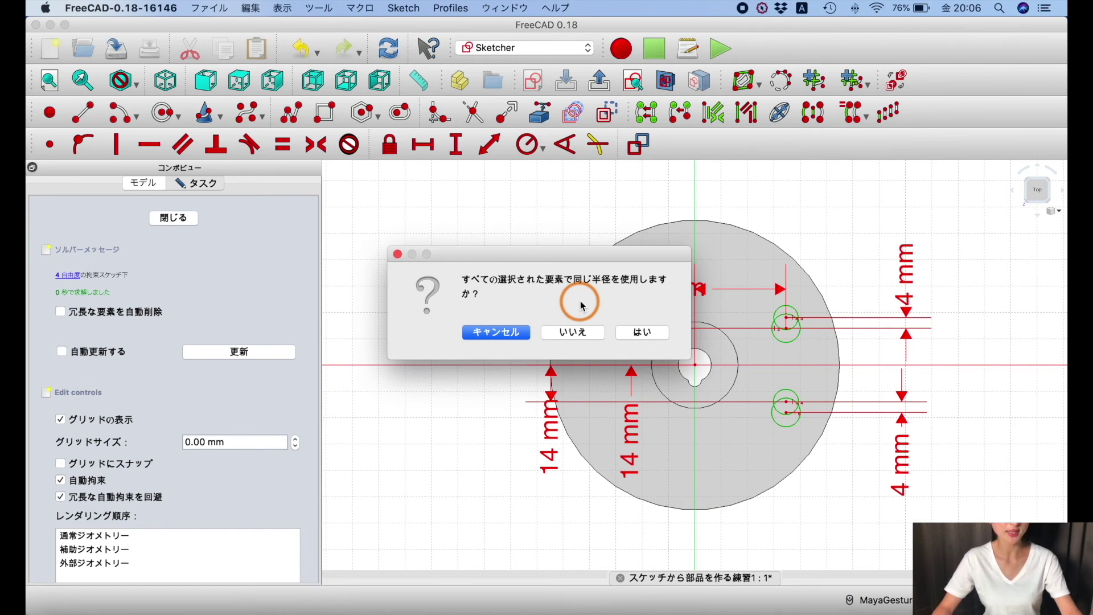
click(646, 332)
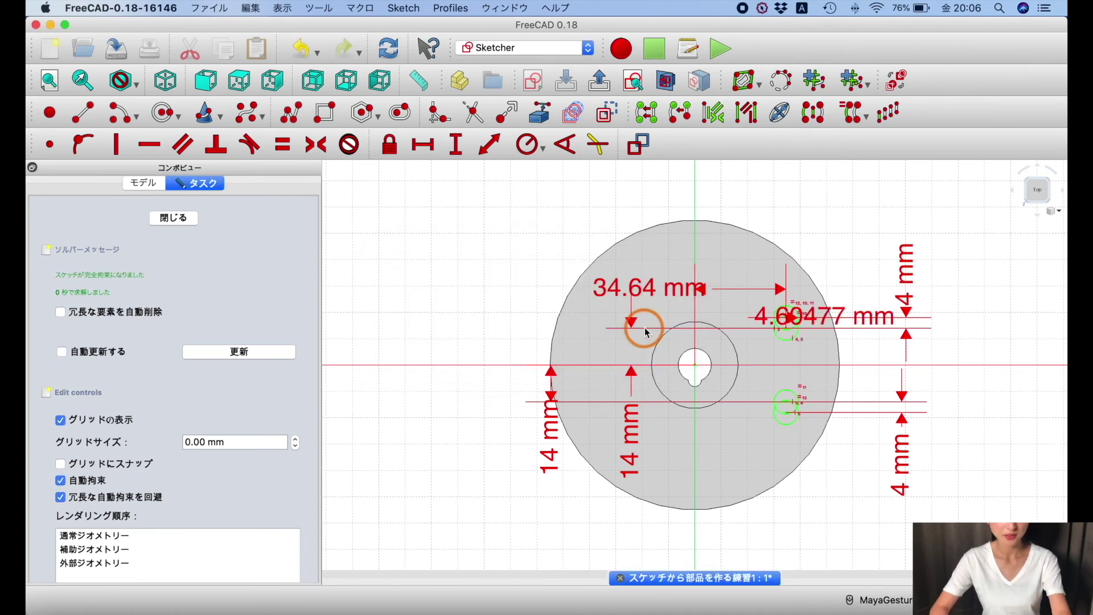
text(0.8)
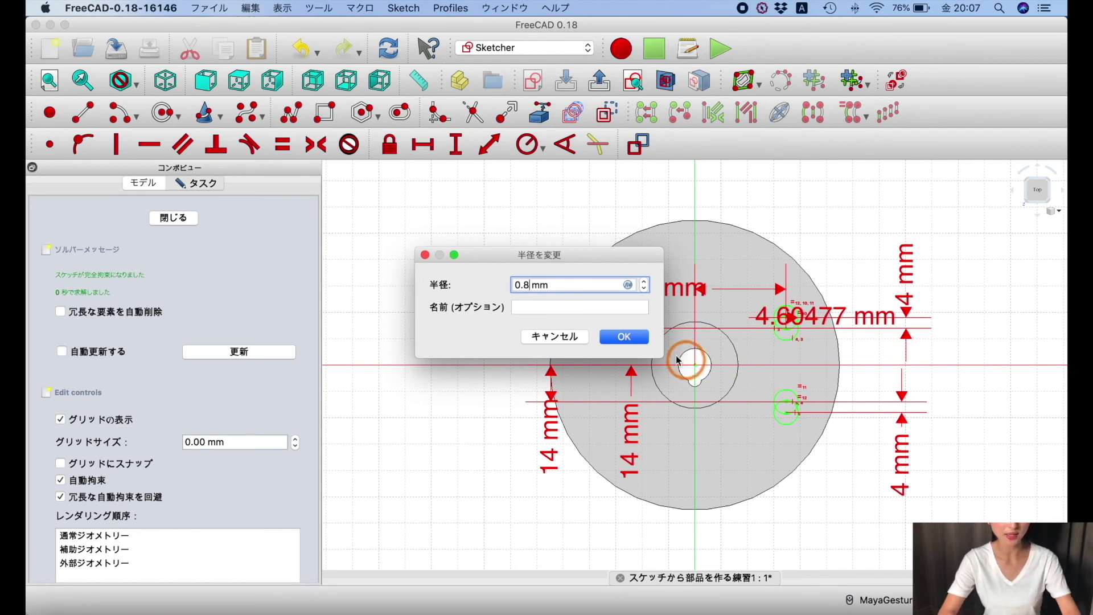
click(625, 337)
drag(823, 315, 854, 228)
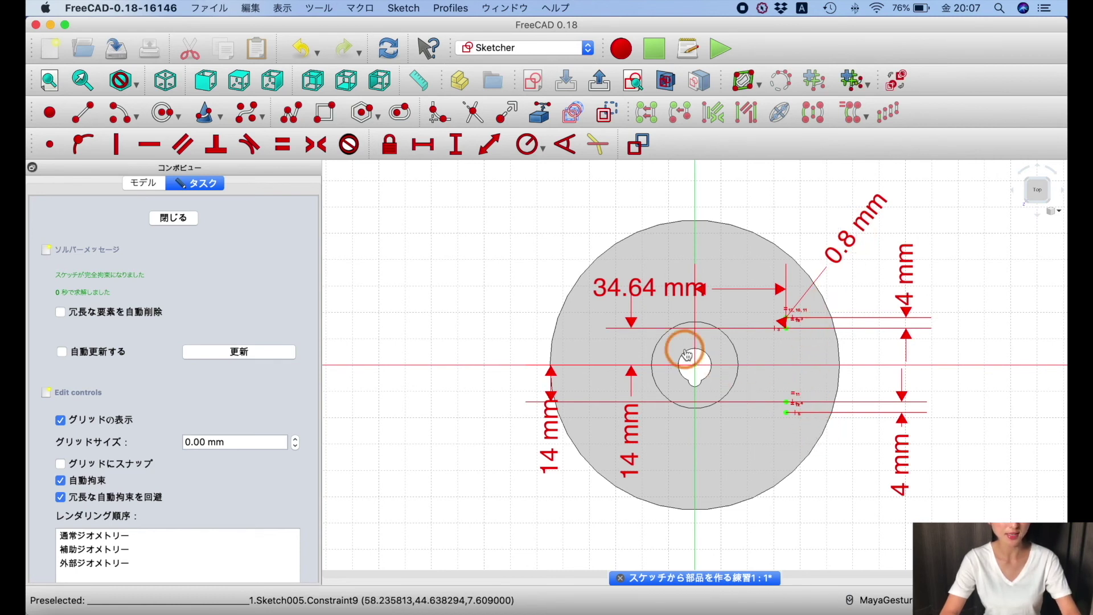
click(182, 222)
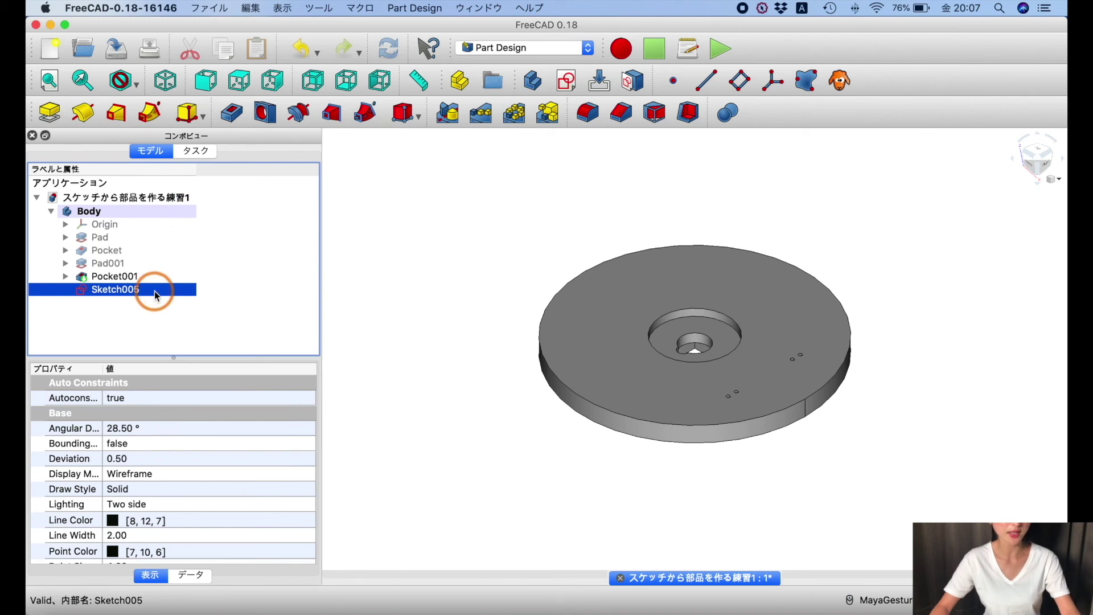
Pocket Sketch005 5.00 mm deep to cut the four small holes into the disc's top
click(232, 115)
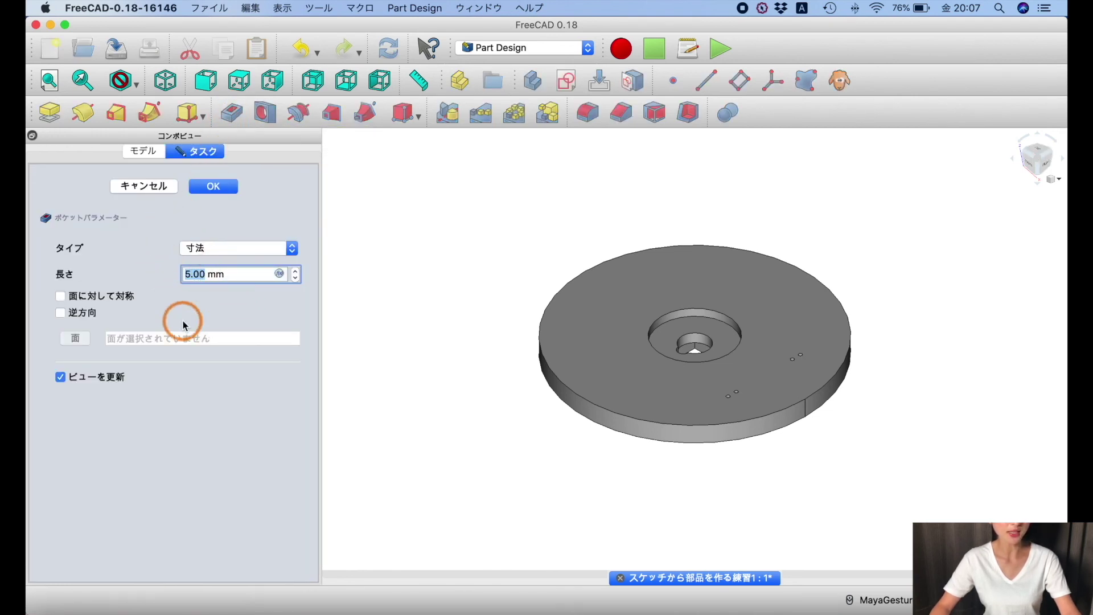
click(223, 186)
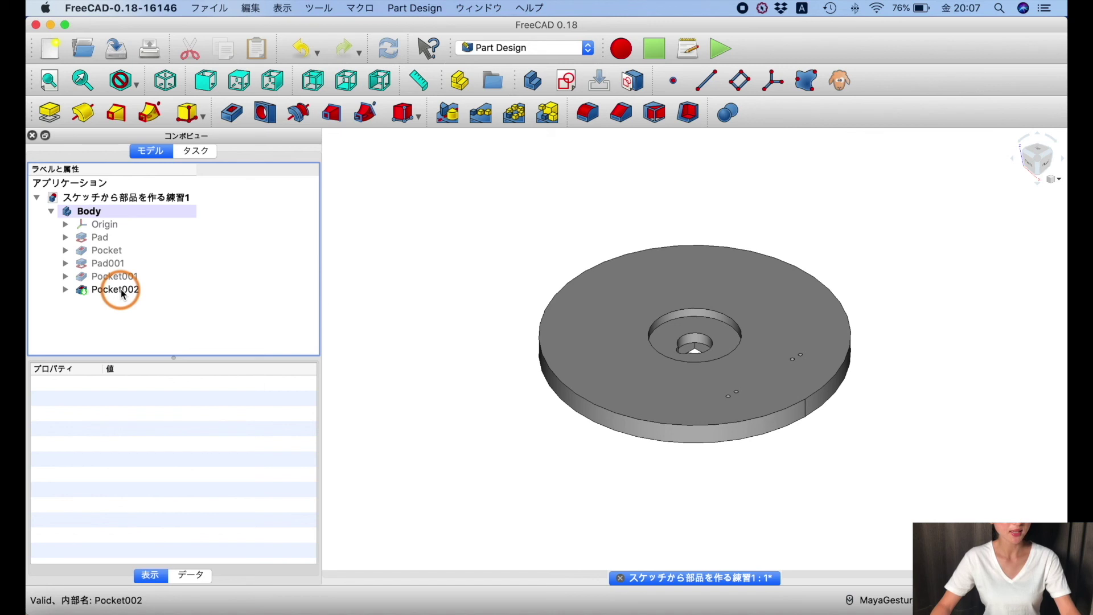
click(122, 292)
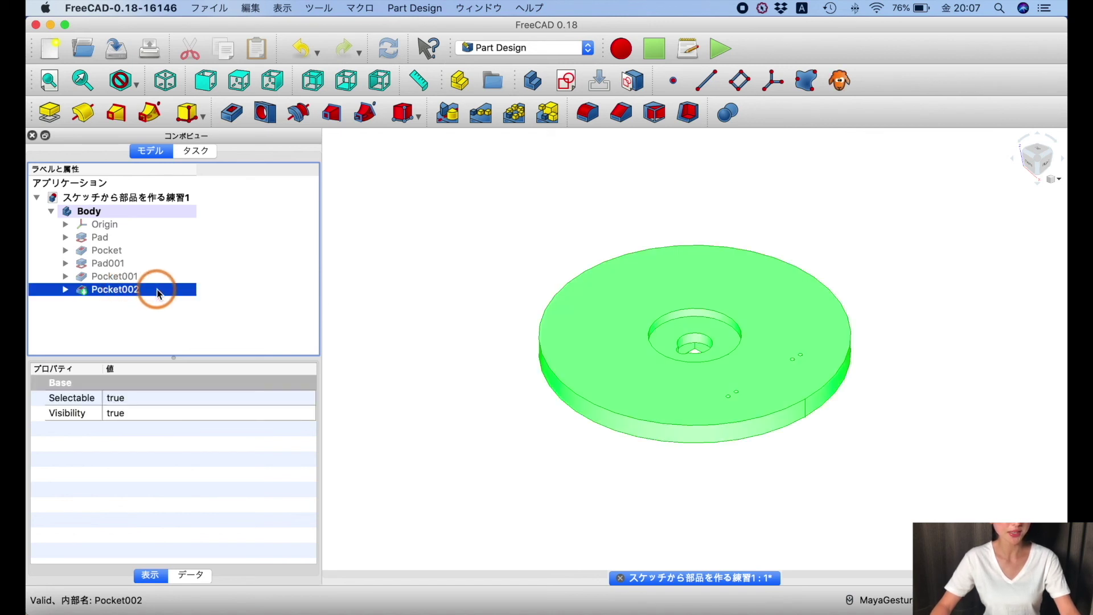
Mirror Pocket002's holes across the Base YZ plane onto the disc's left side
click(449, 117)
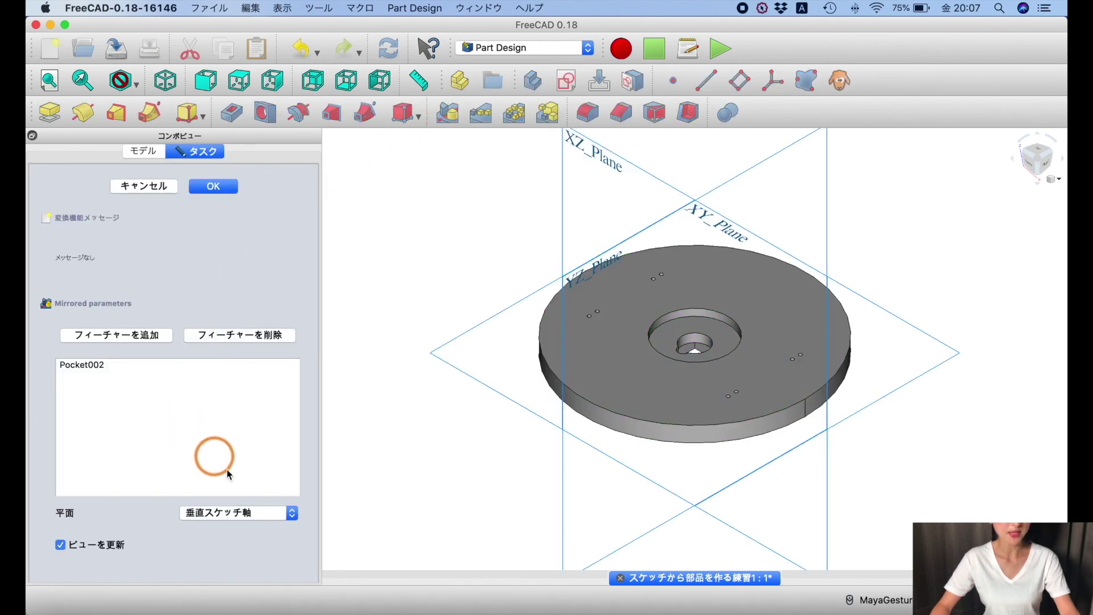
click(235, 514)
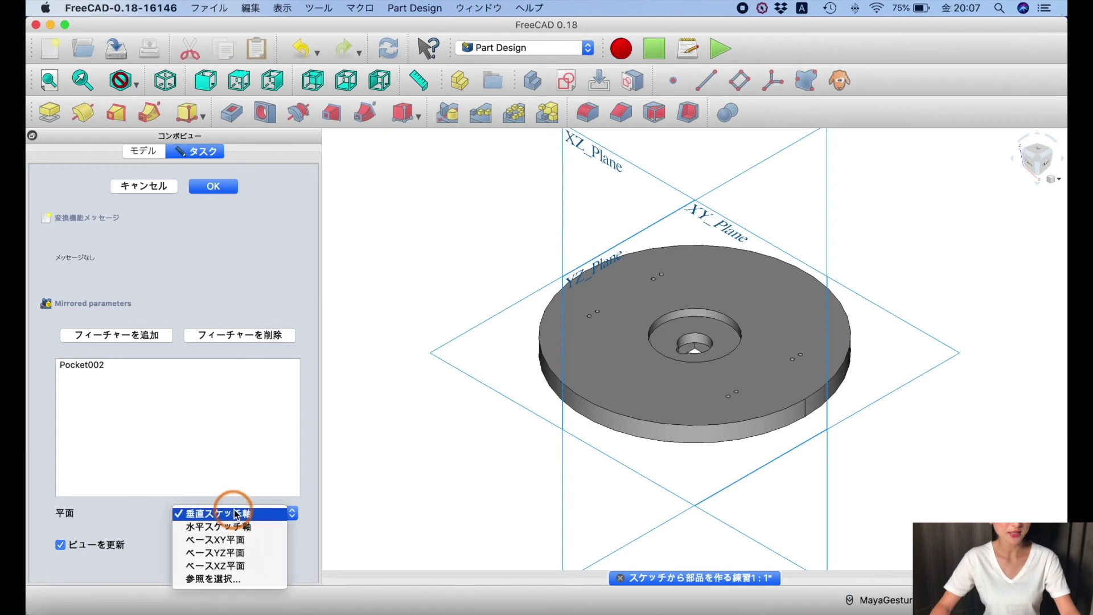
click(248, 554)
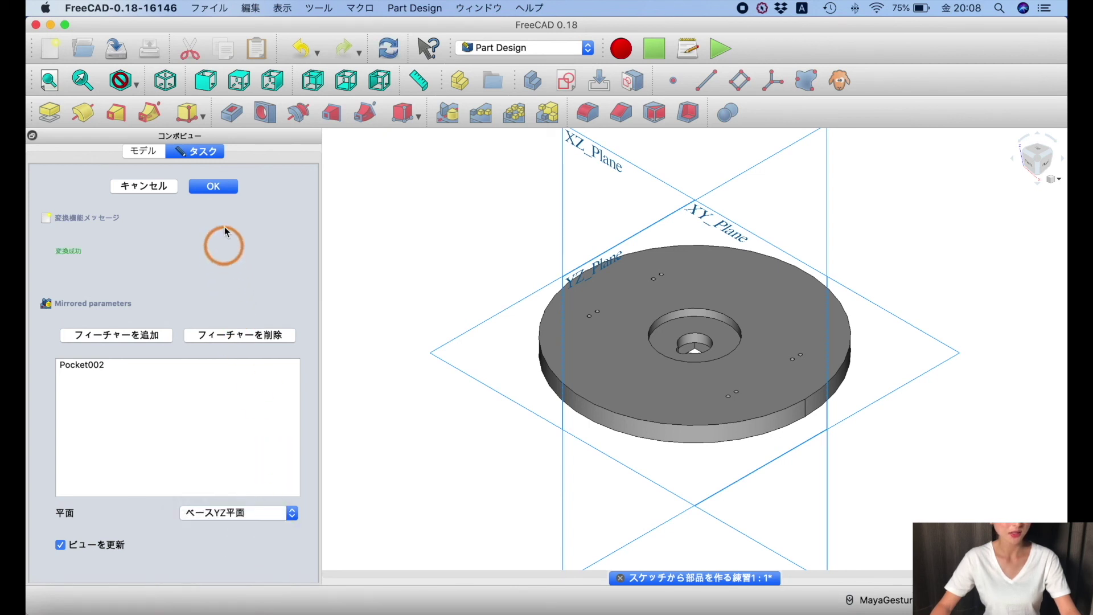
click(223, 191)
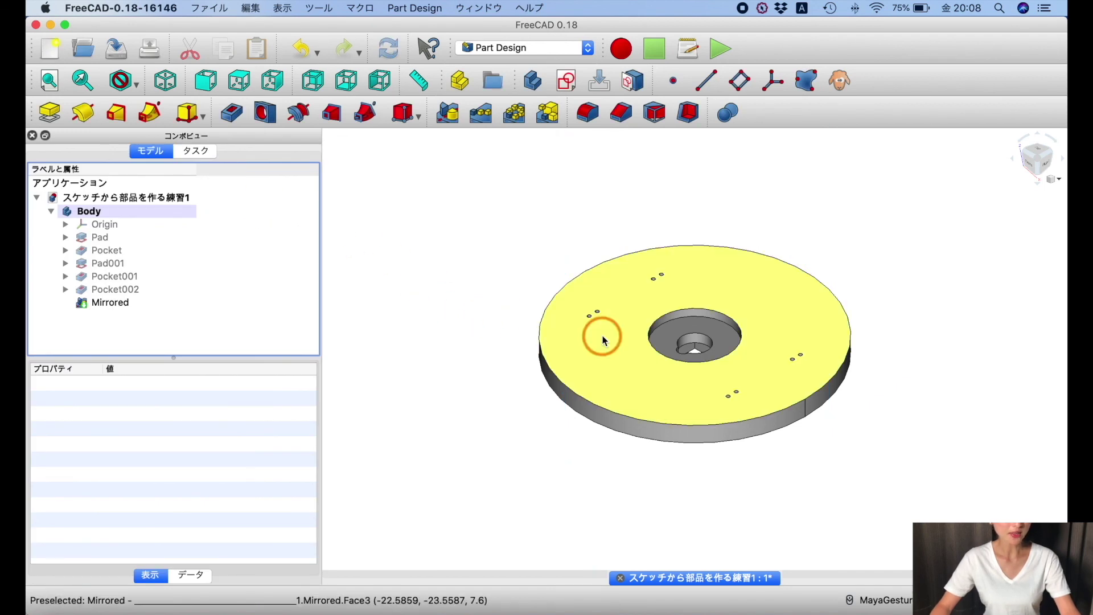
Save the finished disc as a new file named ベアリングユニットを作る練習１
click(208, 9)
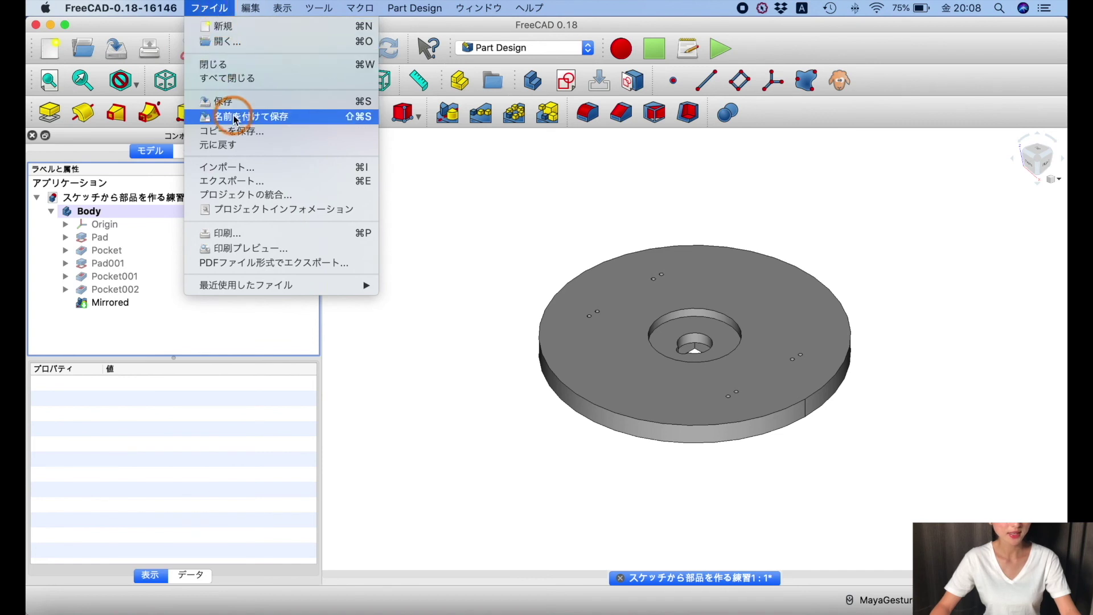
click(236, 119)
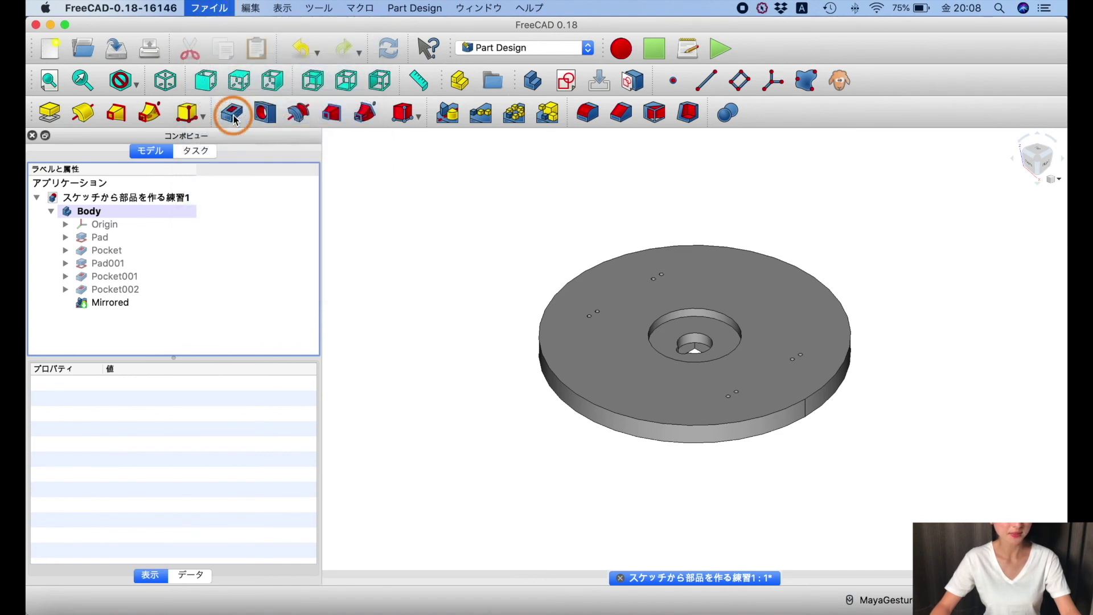
click(458, 123)
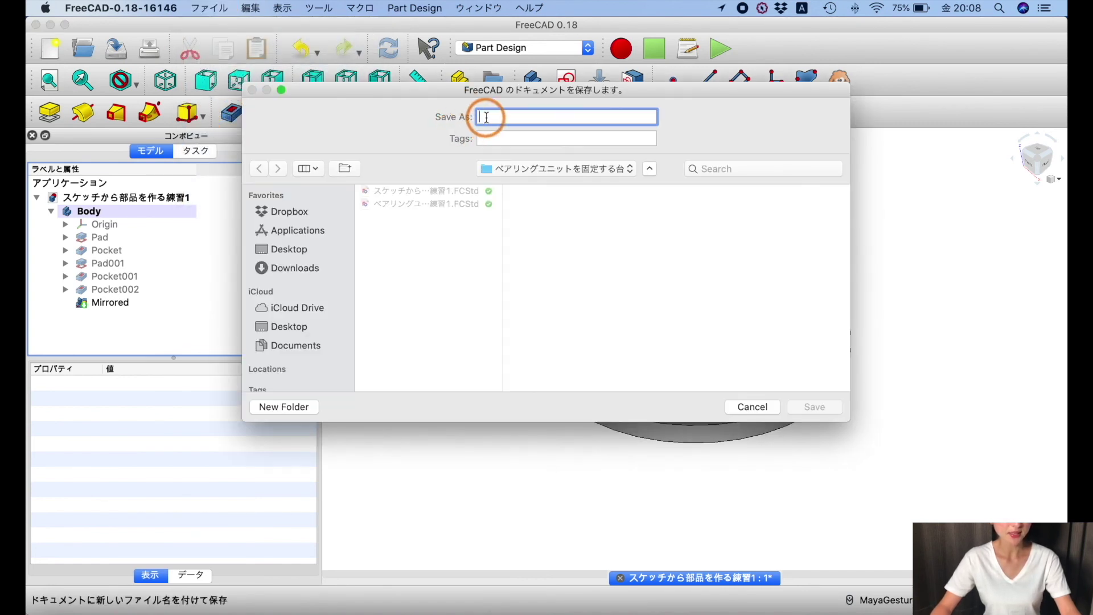
text(ベアr)
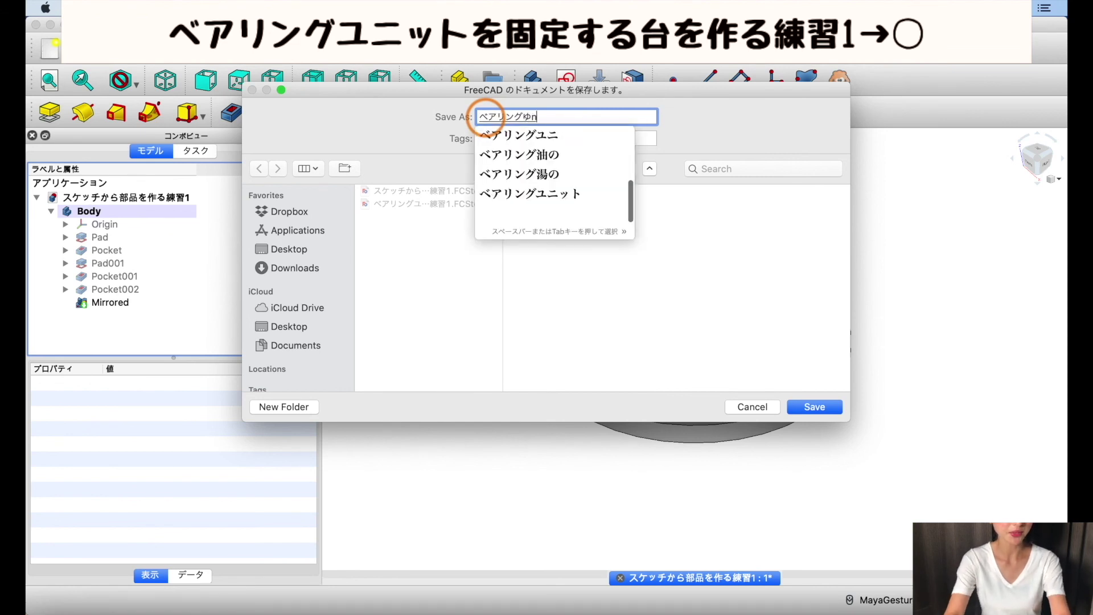
text(るru)
key(space)
key(Return)
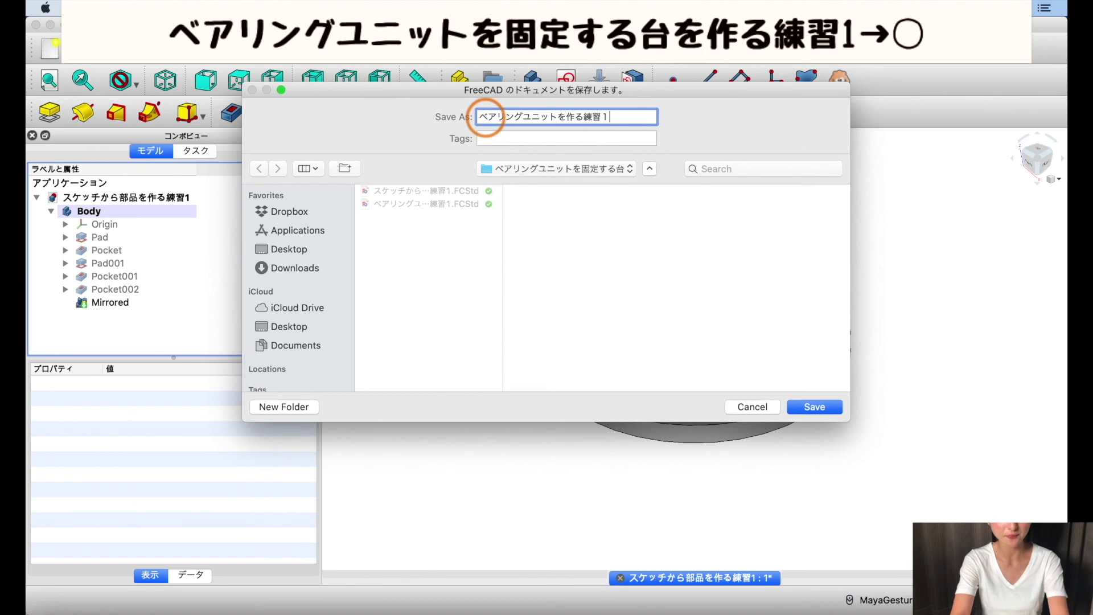
click(671, 315)
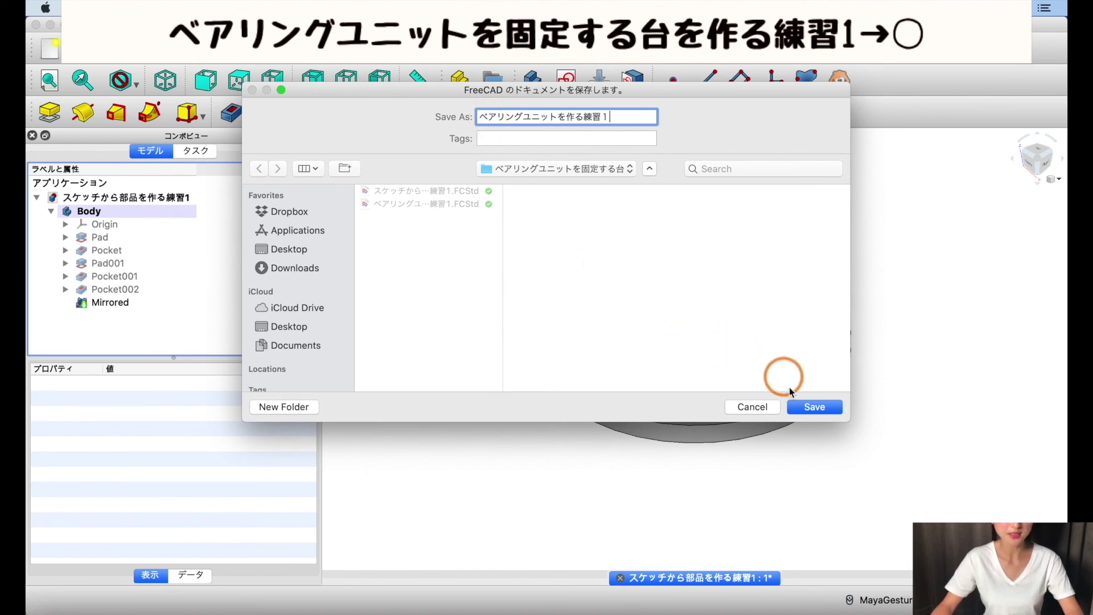
click(811, 407)
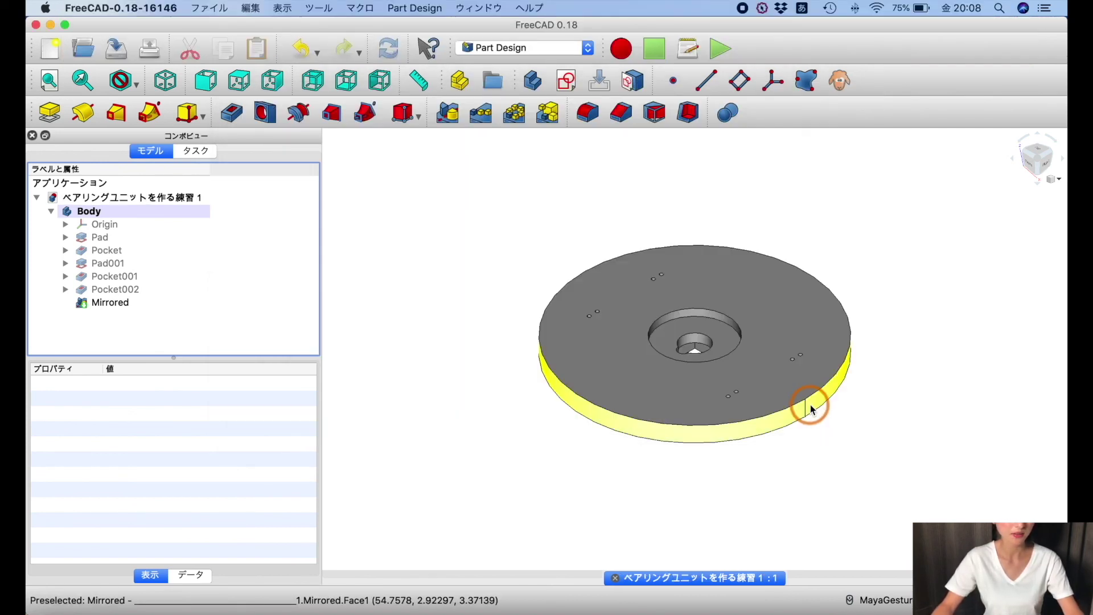